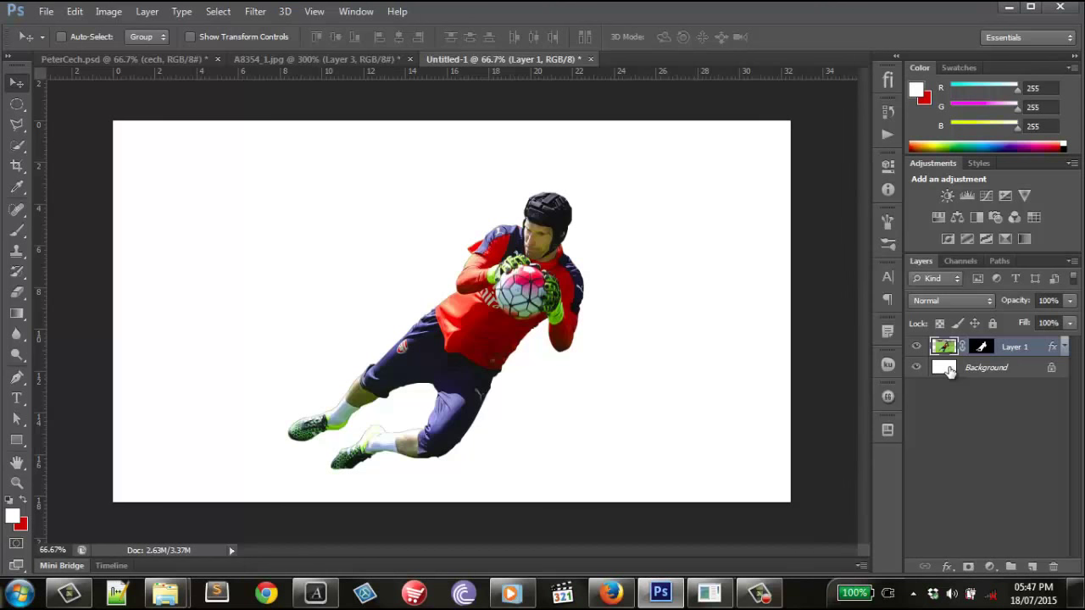
# Fill the Background layer with black using Edit > Fill, behind the cut-out goalkeeper
pyautogui.click(948, 370)
pyautogui.click(75, 11)
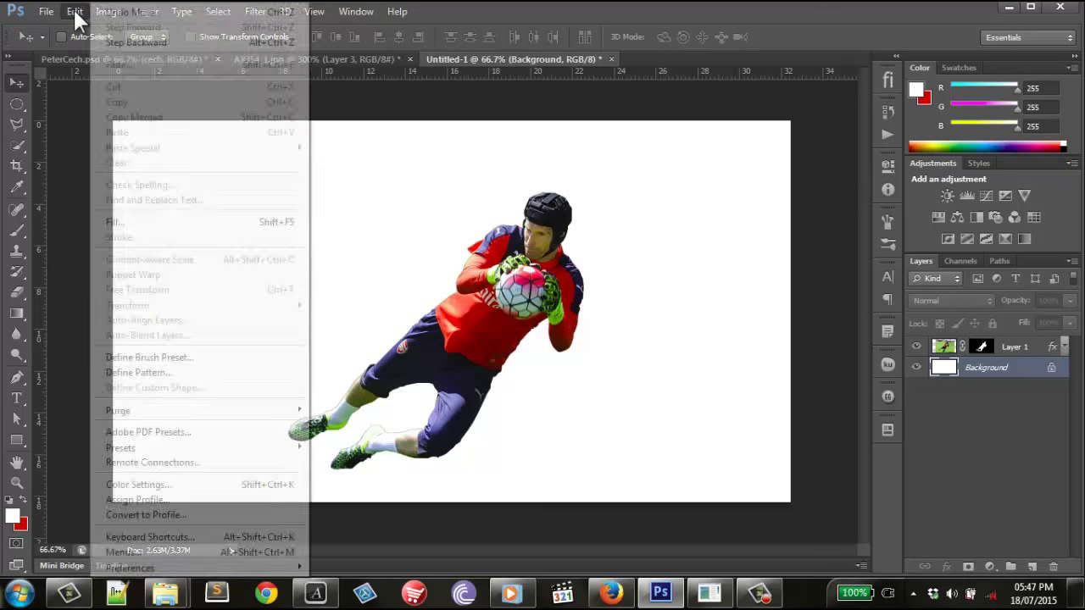
pyautogui.click(149, 222)
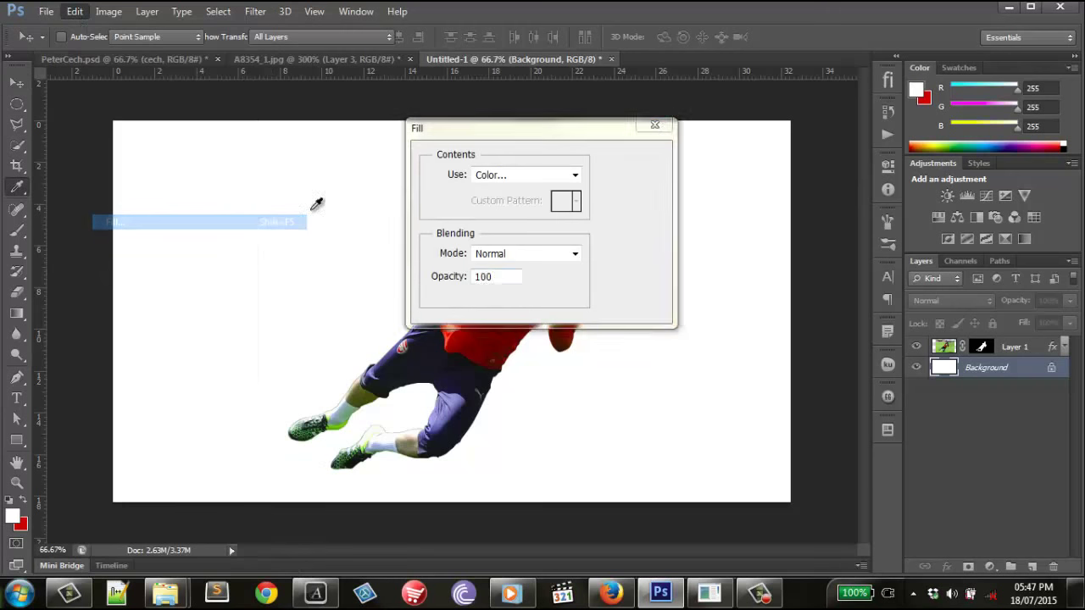
pyautogui.click(517, 174)
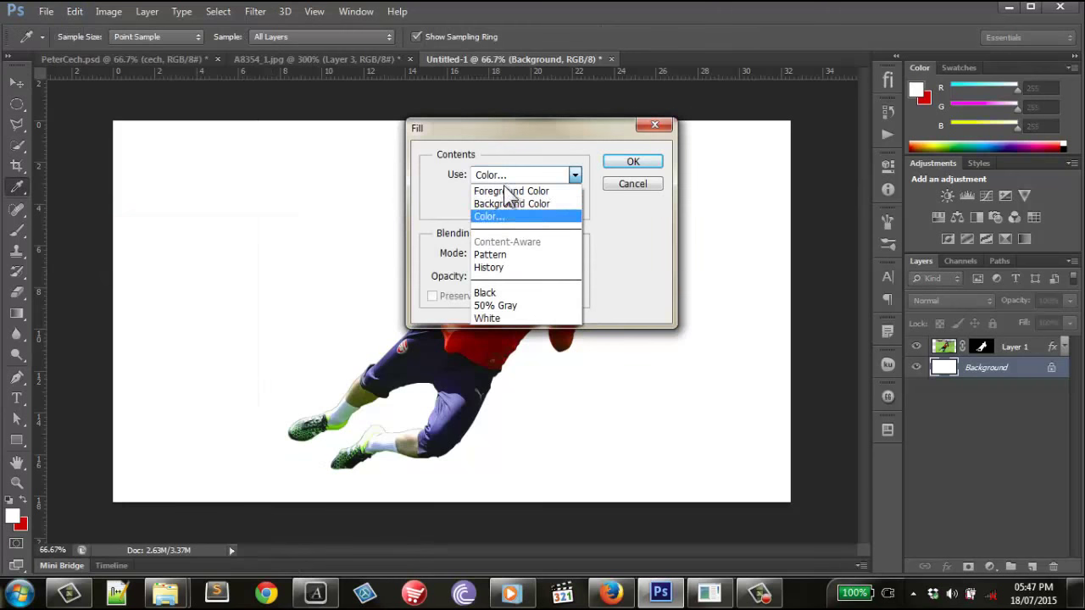
pyautogui.click(503, 294)
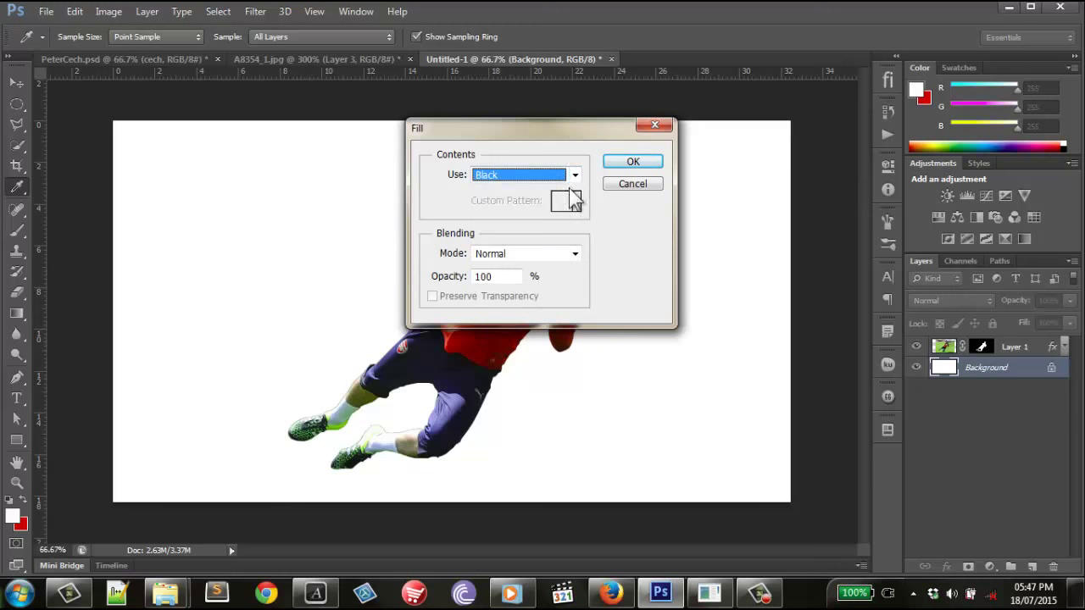
pyautogui.click(627, 162)
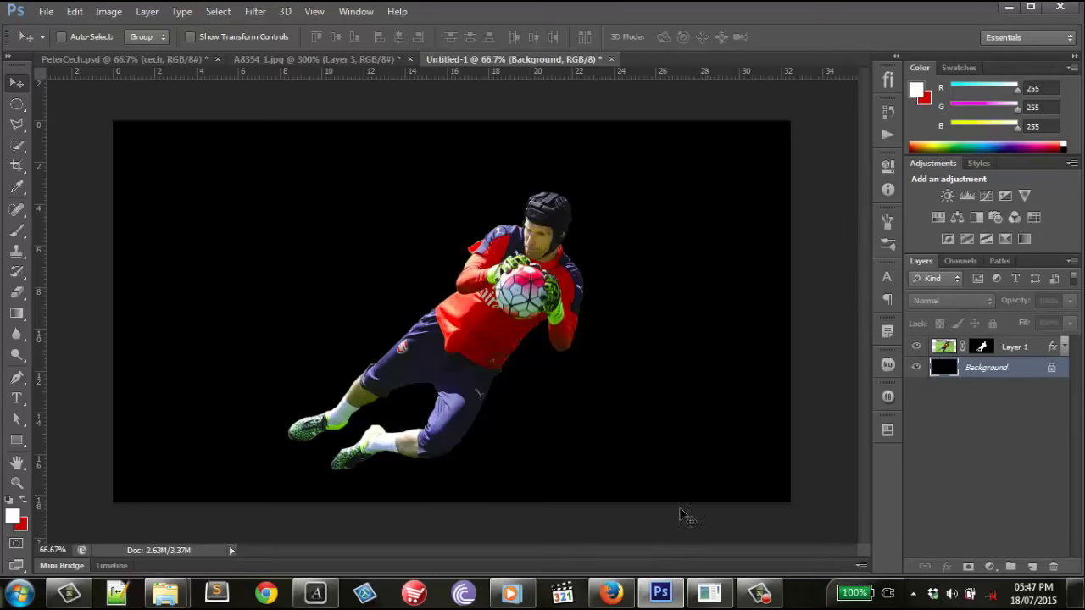
pyautogui.moveTo(166, 592)
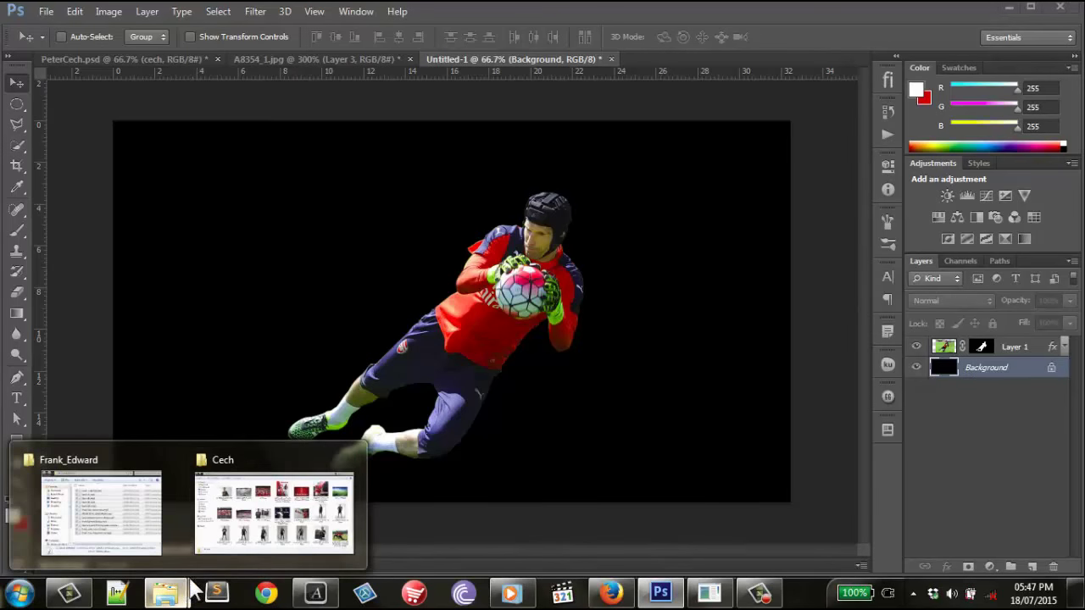
# Drag the 1585004 stadium photo from the Cech folder onto the canvas as a new layer
pyautogui.click(333, 491)
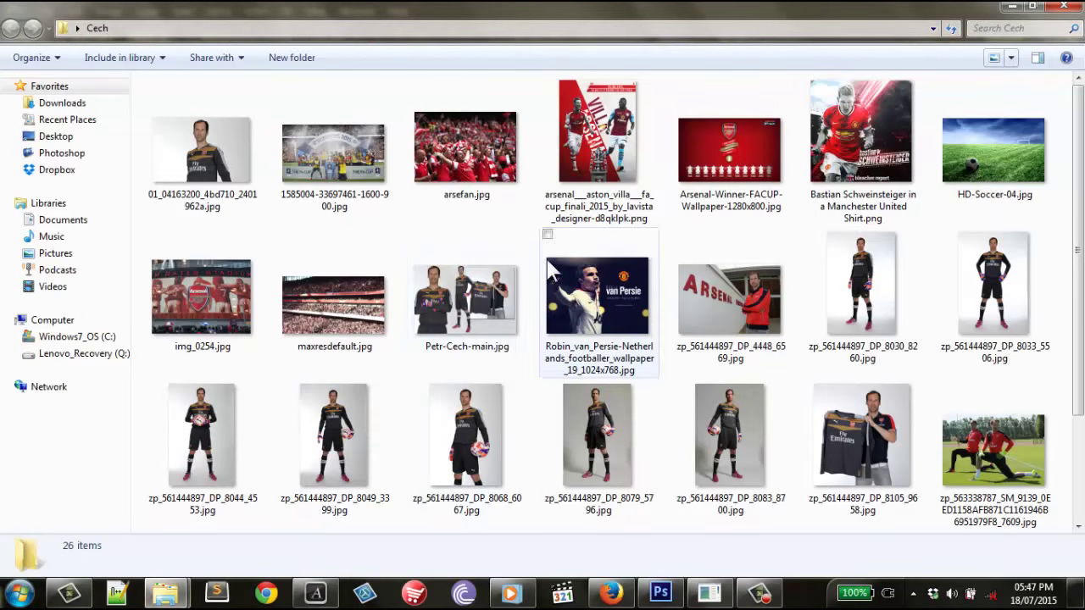
pyautogui.moveTo(333, 180); pyautogui.dragTo(656, 597)
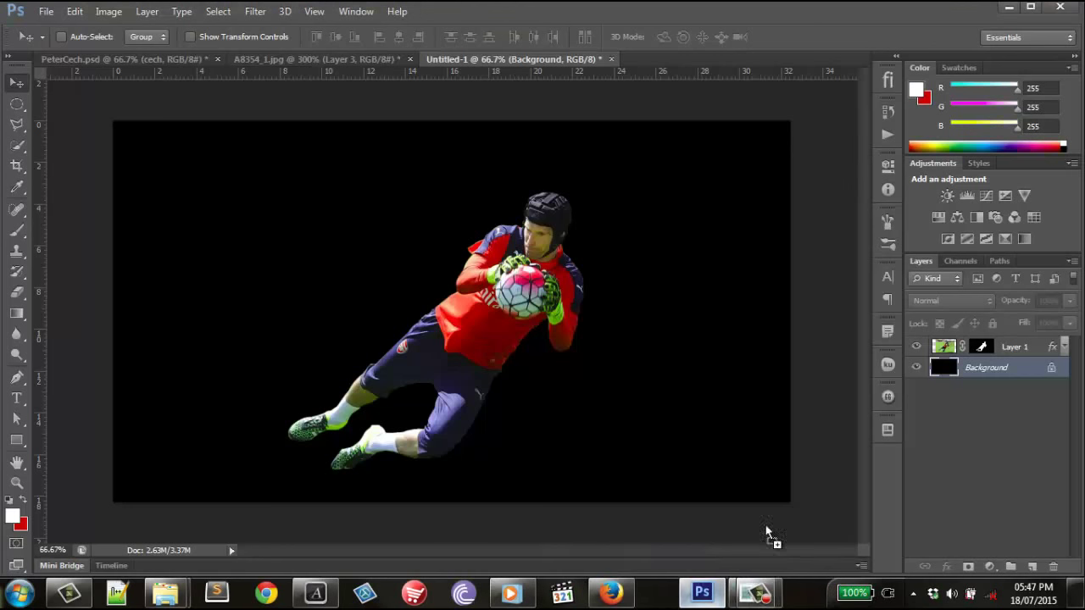
pyautogui.moveTo(657, 597); pyautogui.dragTo(508, 322)
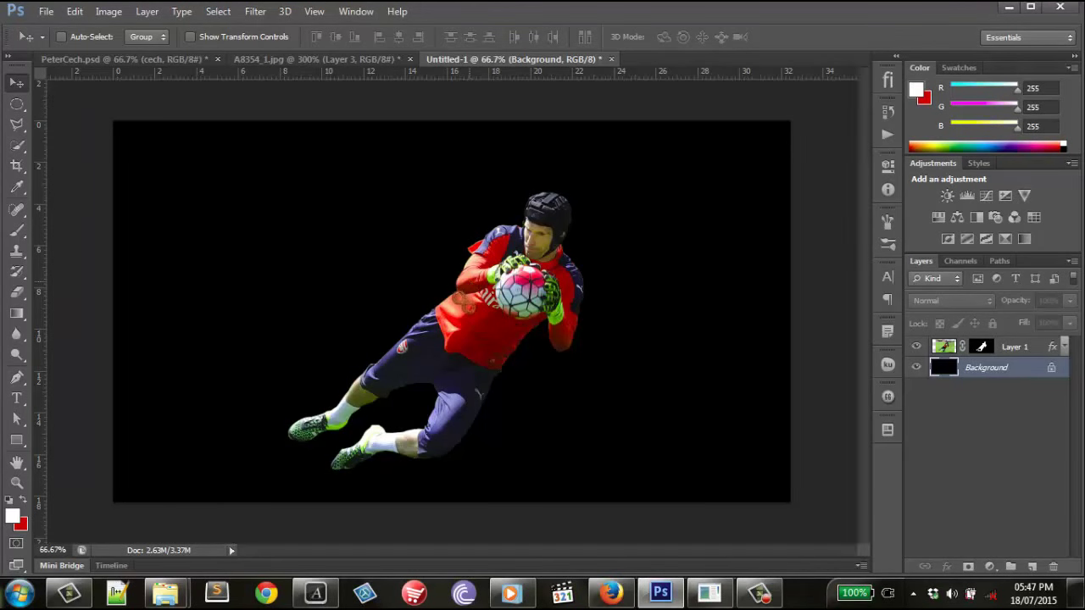
pyautogui.moveTo(473, 288); pyautogui.dragTo(473, 453)
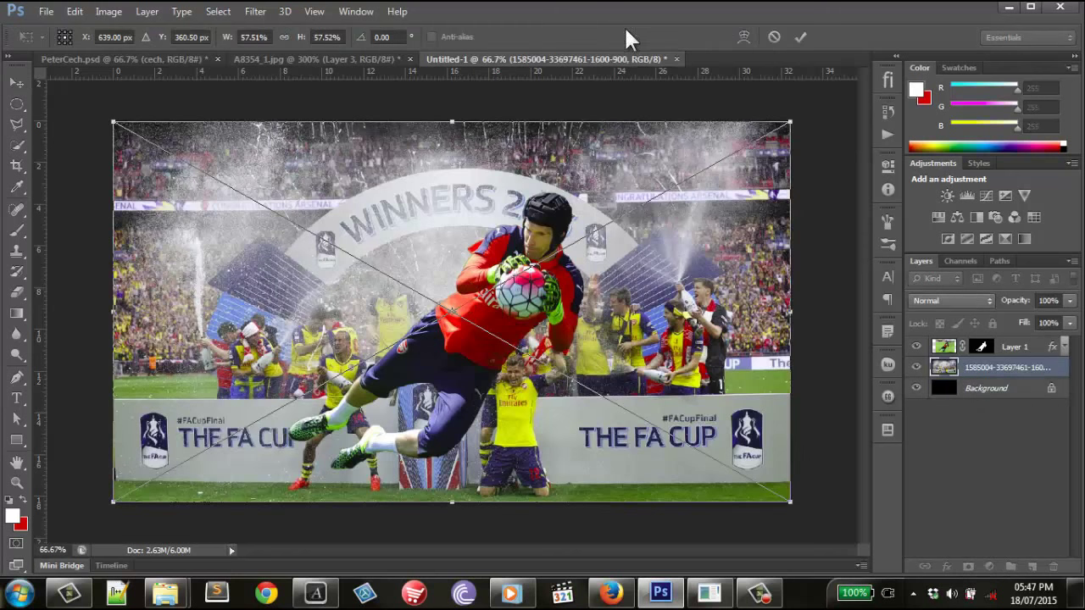
# Raise the stadium photo toward the canvas top, commit it, and switch to PeterCech.psd
pyautogui.moveTo(425, 246); pyautogui.dragTo(427, 202)
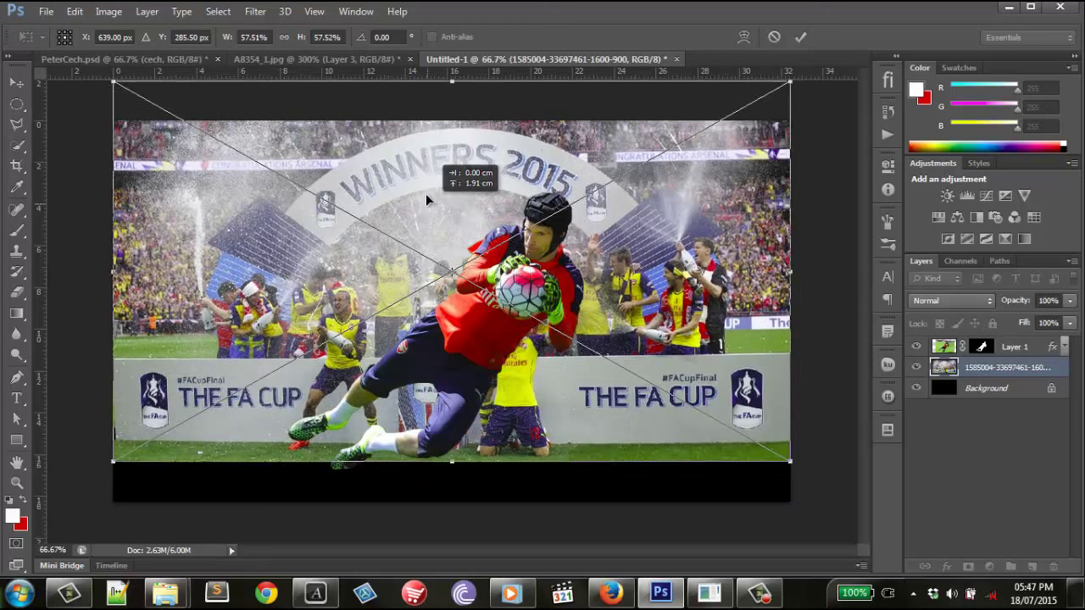
pyautogui.moveTo(427, 204); pyautogui.dragTo(428, 188)
pyautogui.moveTo(442, 298); pyautogui.dragTo(441, 285)
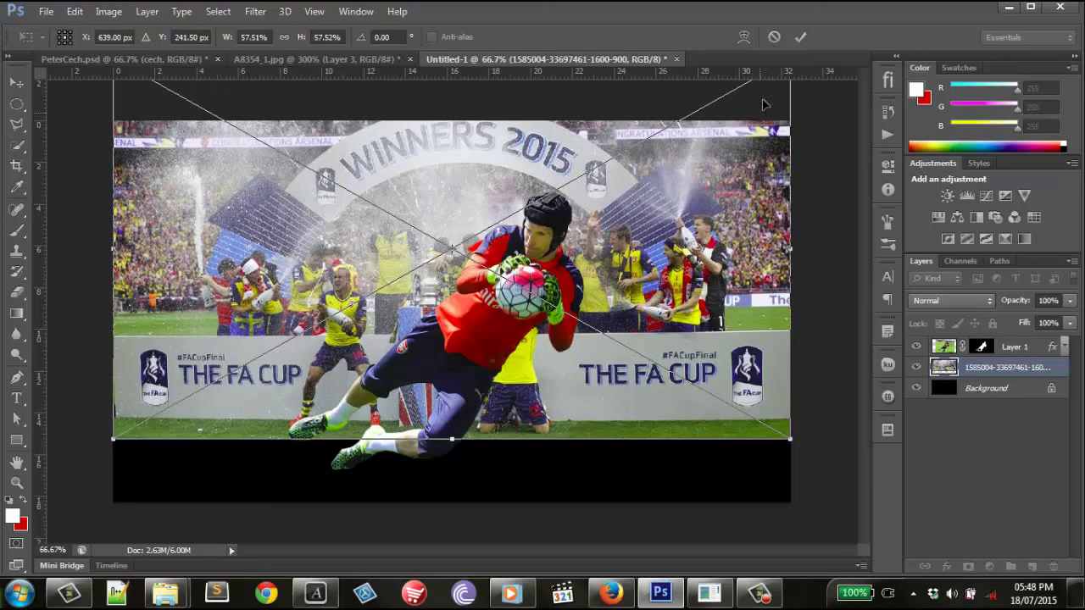
pyautogui.click(799, 37)
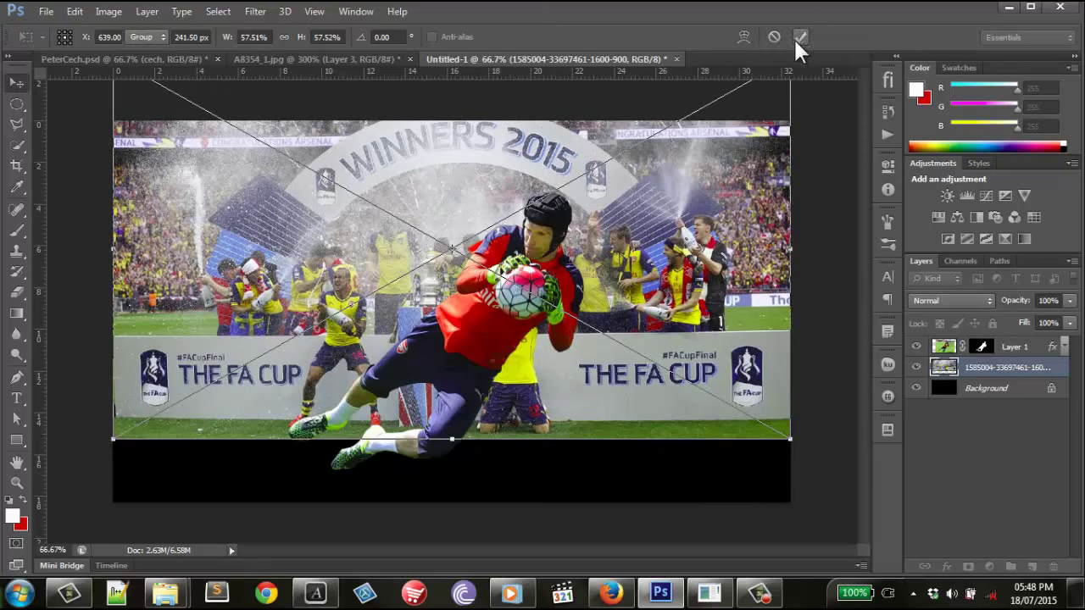
pyautogui.hotkey('ctrl', 'Tab')
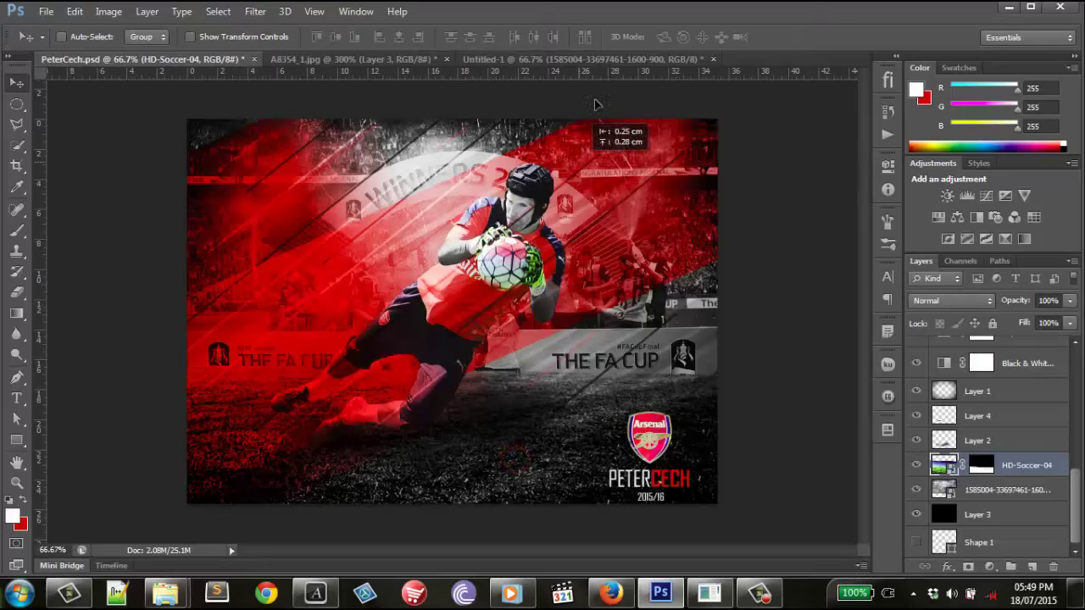
# In Untitled-1, move the HD-Soccer-04 grass down, enlarge it and shift it right across the lower canvas
pyautogui.click(579, 60)
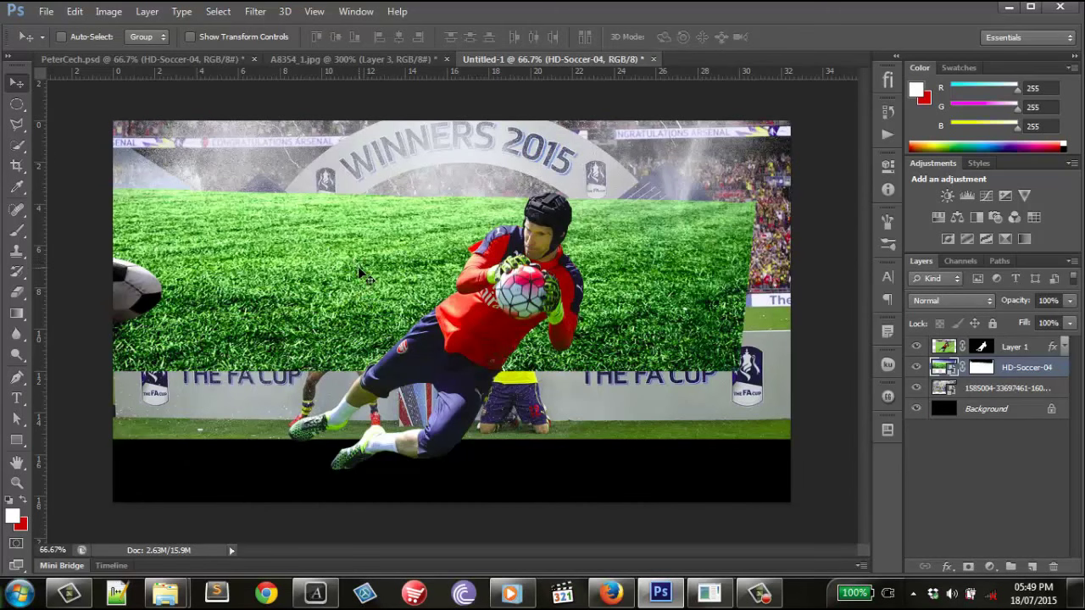
pyautogui.moveTo(358, 267)
pyautogui.mouseDown()
pyautogui.moveTo(285, 430)
pyautogui.moveTo(308, 437)
pyautogui.moveTo(272, 517)
pyautogui.moveTo(271, 503)
pyautogui.mouseUp()
pyautogui.hotkey('ctrl', 't')
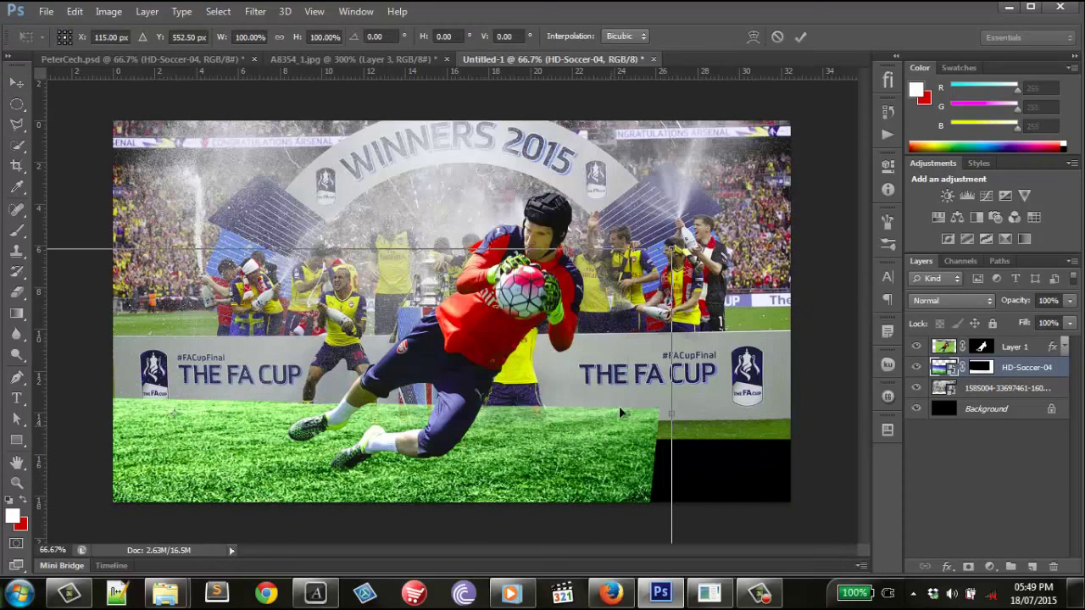
pyautogui.moveTo(672, 251)
pyautogui.mouseDown()
pyautogui.moveTo(814, 233)
pyautogui.moveTo(790, 234)
pyautogui.mouseUp()
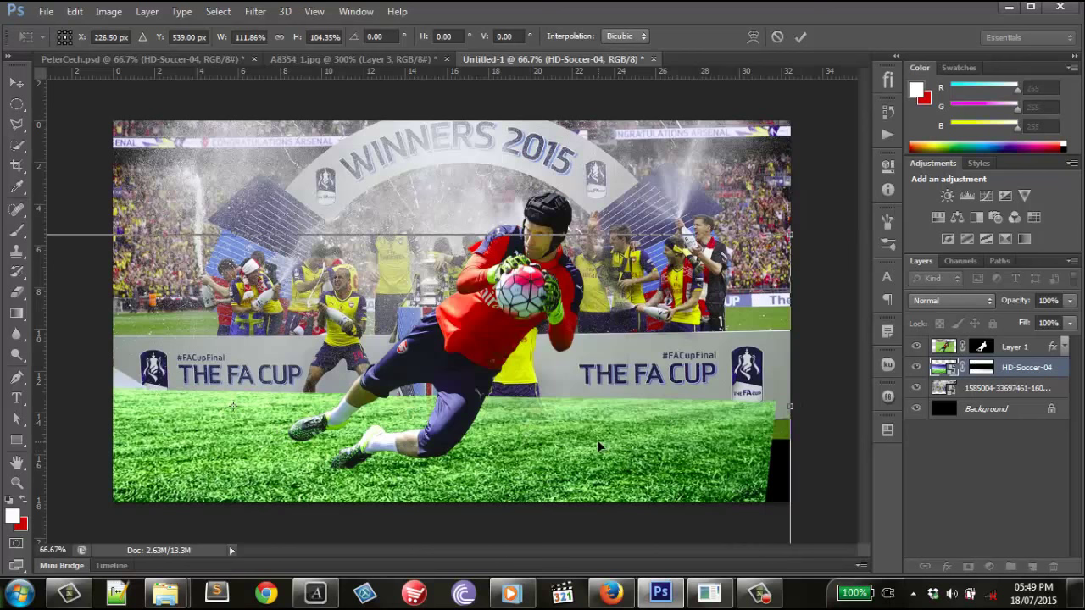
pyautogui.click(598, 440)
pyautogui.moveTo(622, 442); pyautogui.dragTo(635, 442)
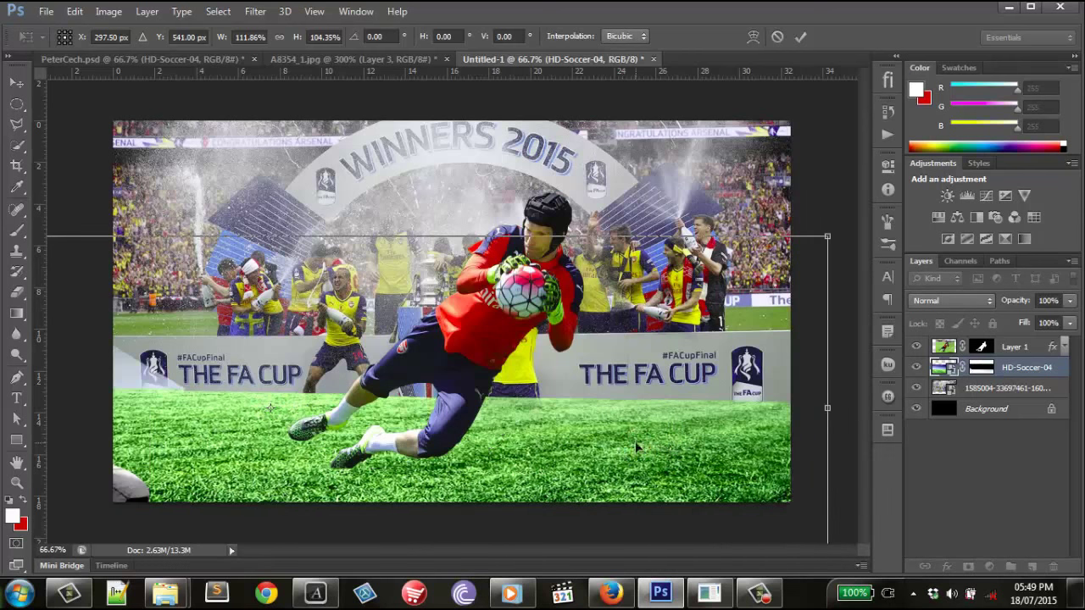
pyautogui.click(800, 36)
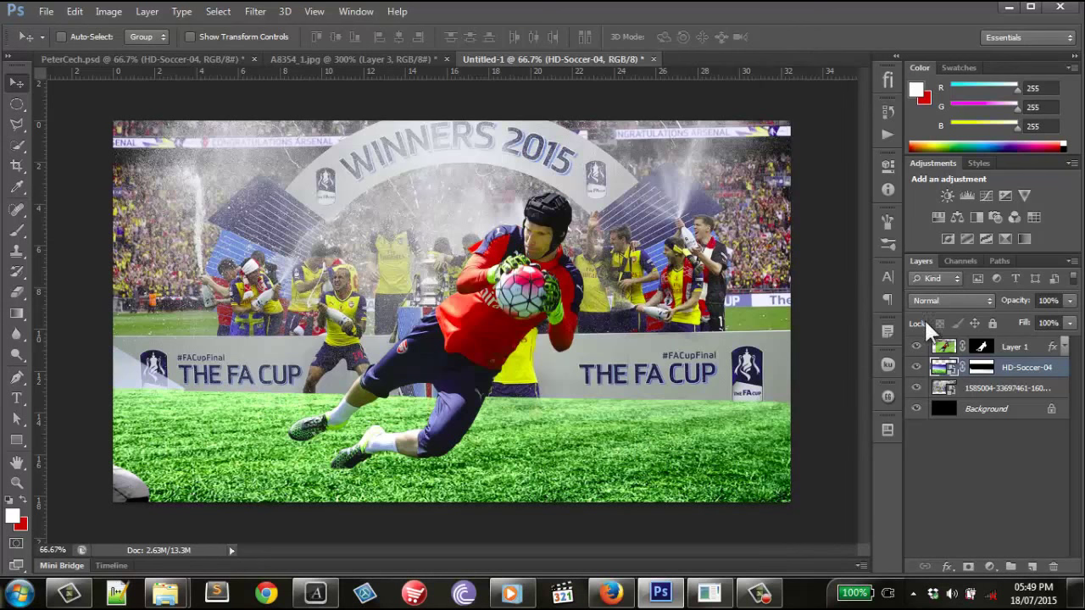
pyautogui.click(17, 124)
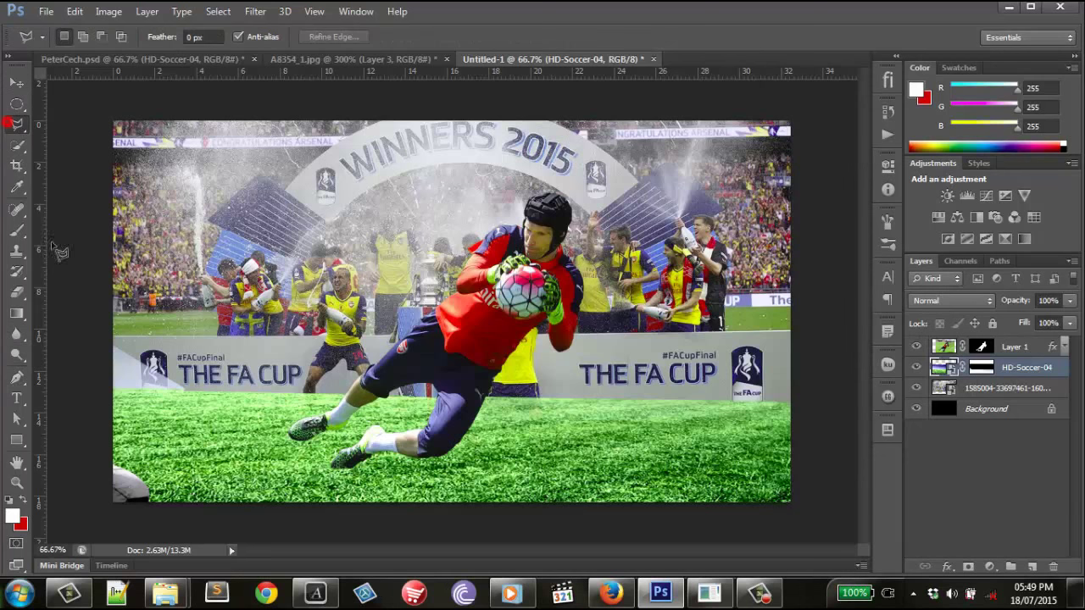
pyautogui.click(189, 393)
pyautogui.click(55, 394)
pyautogui.click(67, 299)
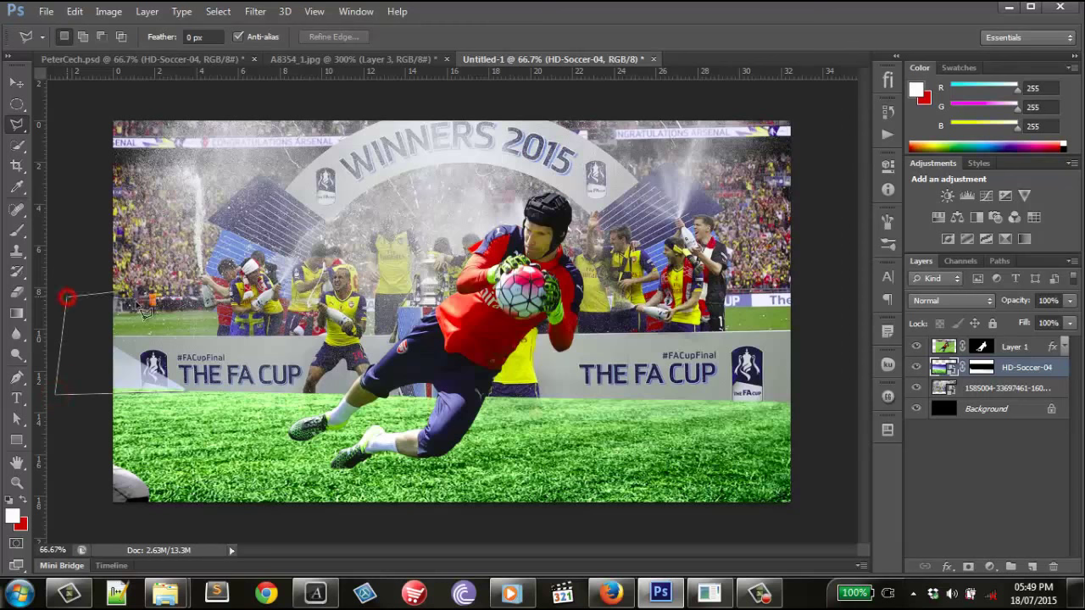
pyautogui.click(136, 306)
pyautogui.doubleClick(224, 364)
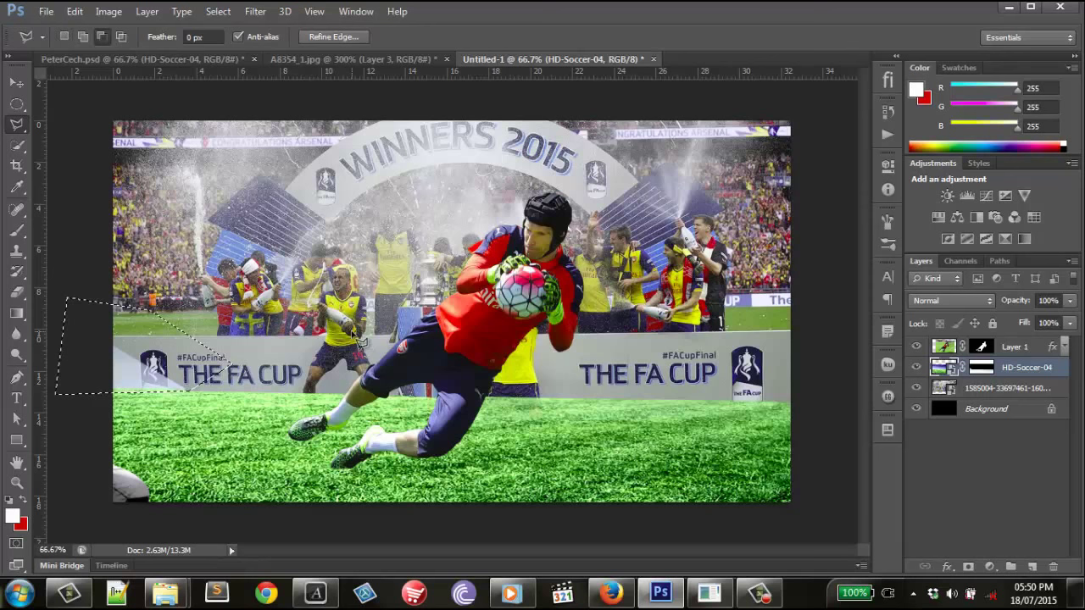
pyautogui.click(983, 370)
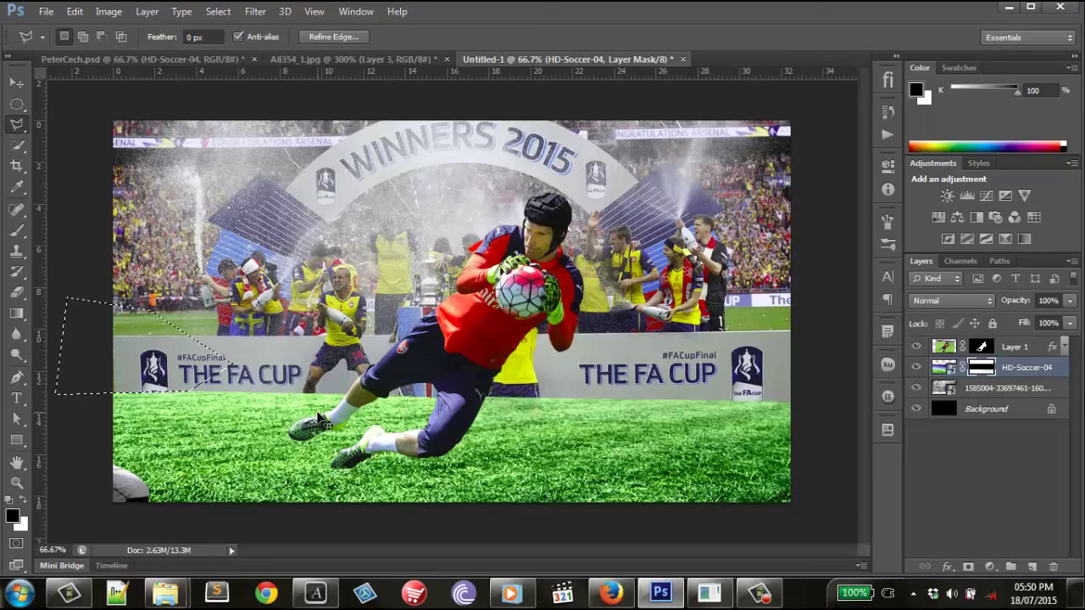
pyautogui.hotkey('ctrl', 'd')
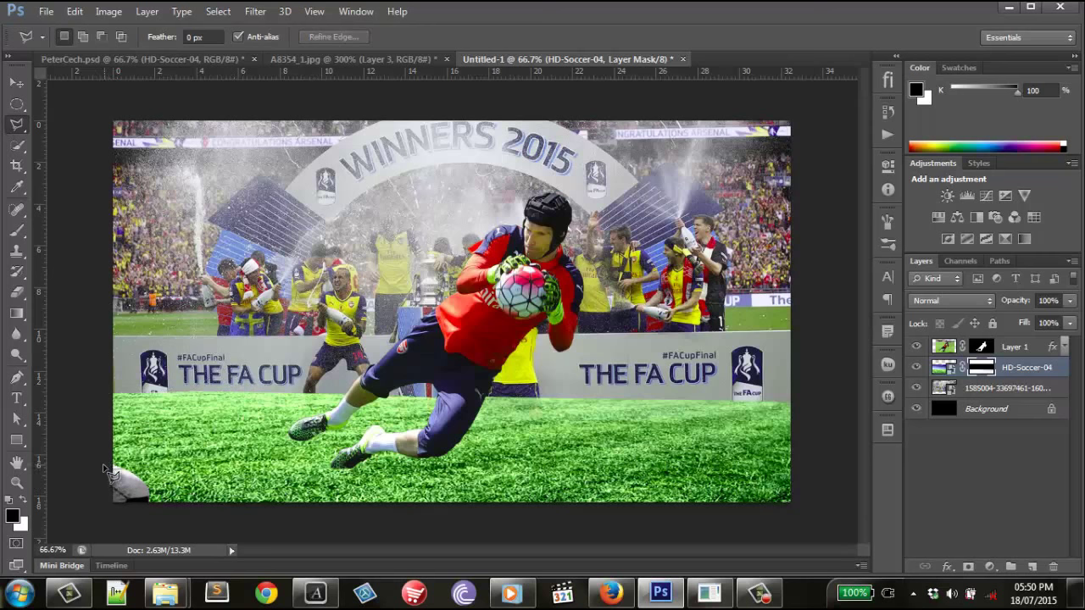
pyautogui.click(17, 83)
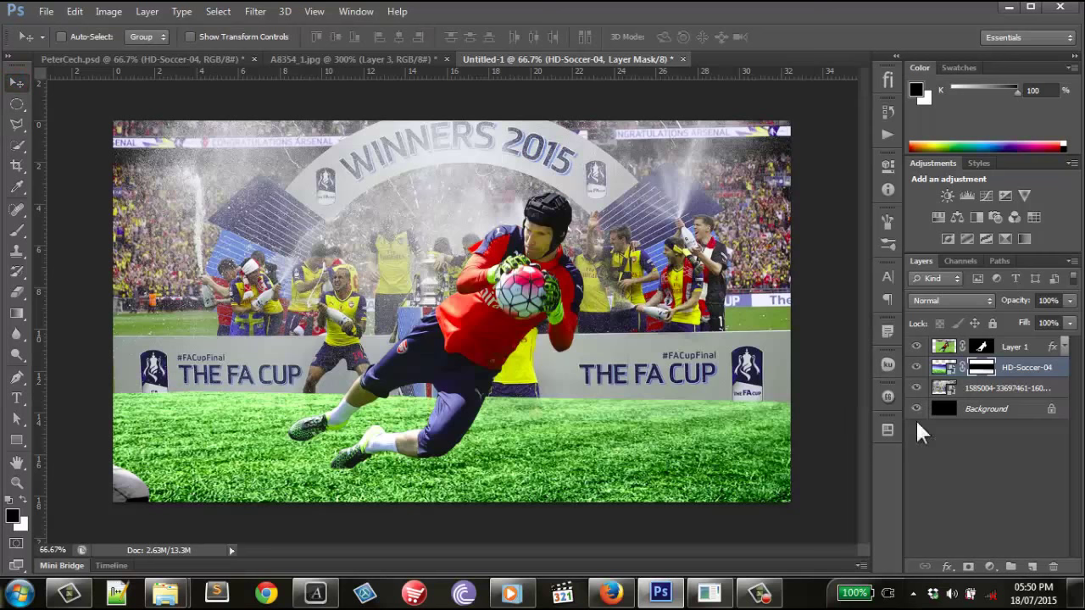
# Nudge the HD-Soccer-04 layer down, scale it to about 106%, and move it up-left
pyautogui.click(951, 370)
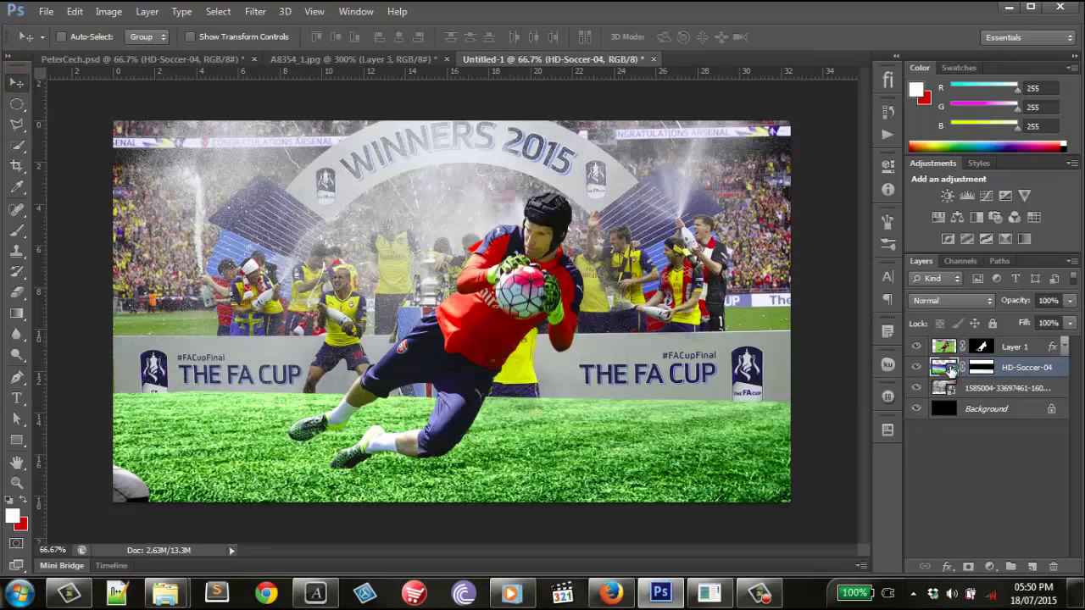
pyautogui.press('Down')
pyautogui.press('Down')
pyautogui.press('Down')
pyautogui.press('Down')
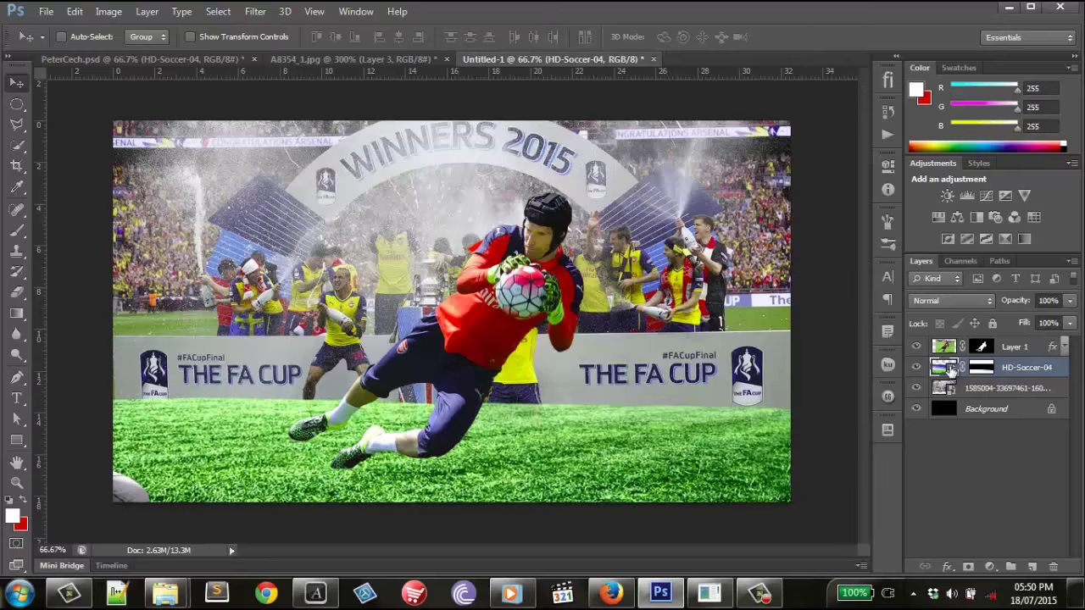
pyautogui.press('Down')
pyautogui.press('Down')
pyautogui.press('Down')
pyautogui.press('Down')
pyautogui.press('Down')
pyautogui.press('Down')
pyautogui.press('Down')
pyautogui.press('Down')
pyautogui.press('Down')
pyautogui.press('Down')
pyautogui.press('Down')
pyautogui.press('Down')
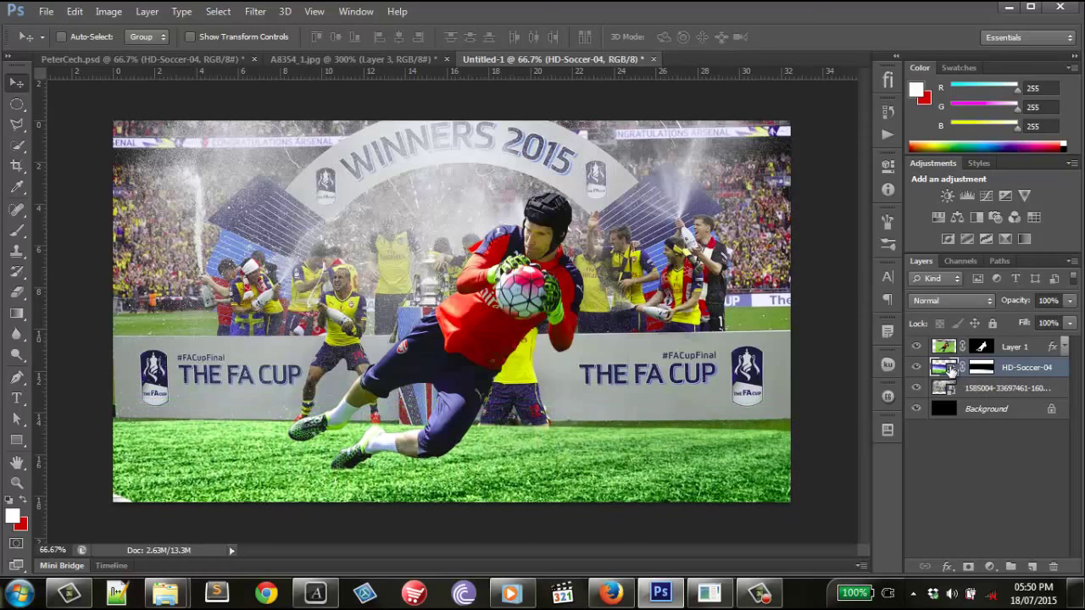
pyautogui.press('Down')
pyautogui.press('Down')
pyautogui.press('Down')
pyautogui.press('Down')
pyautogui.press('Down')
pyautogui.press('Down')
pyautogui.press('Down')
pyautogui.press('Down')
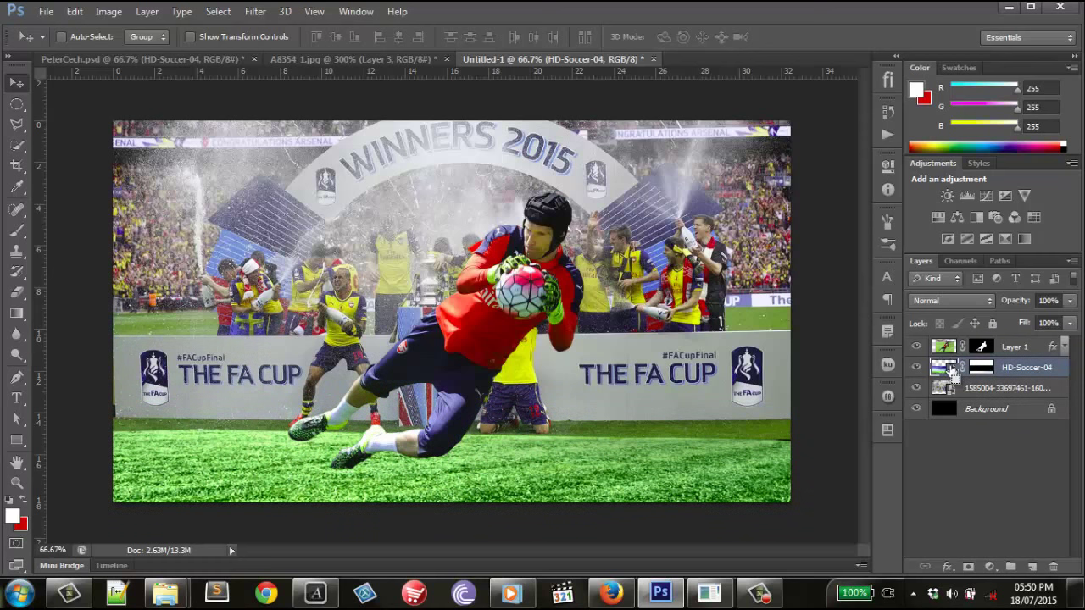
pyautogui.hotkey('ctrl', 't')
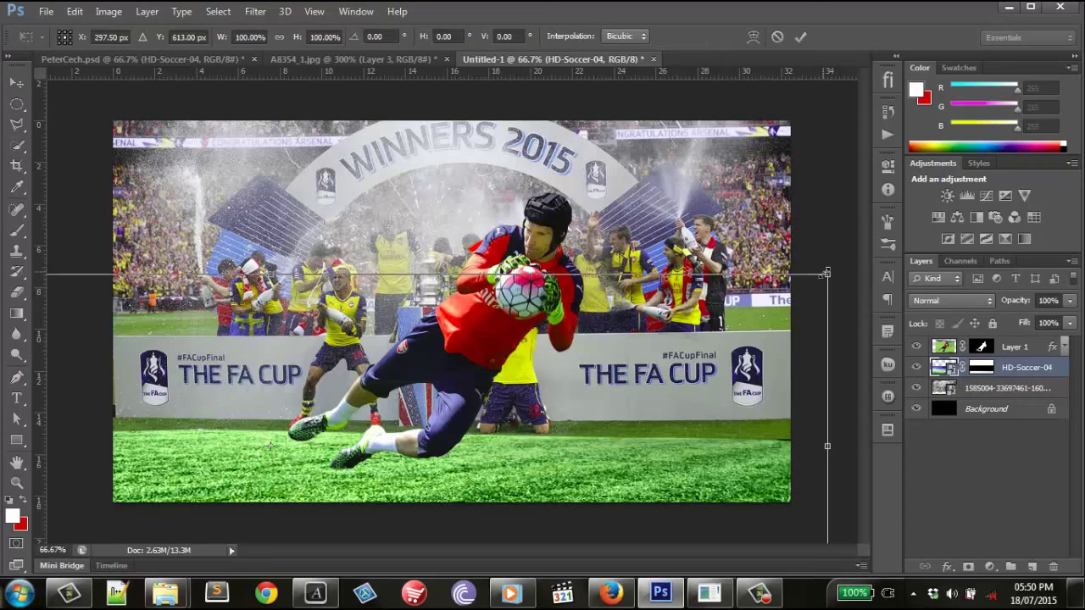
pyautogui.moveTo(827, 272); pyautogui.dragTo(857, 203)
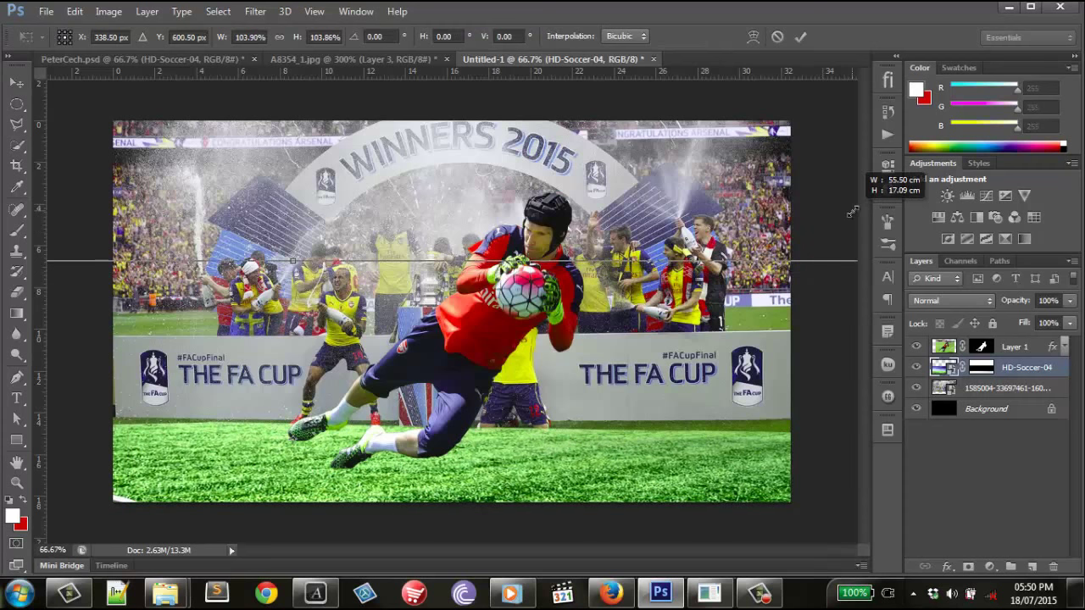
pyautogui.moveTo(858, 203); pyautogui.dragTo(873, 180)
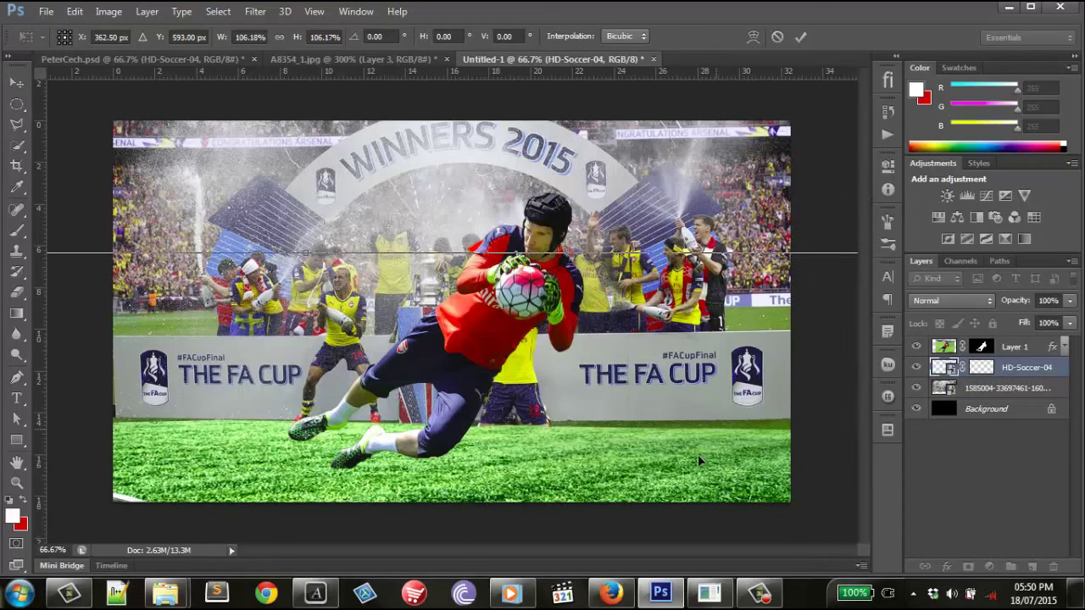
pyautogui.moveTo(678, 475); pyautogui.dragTo(643, 477)
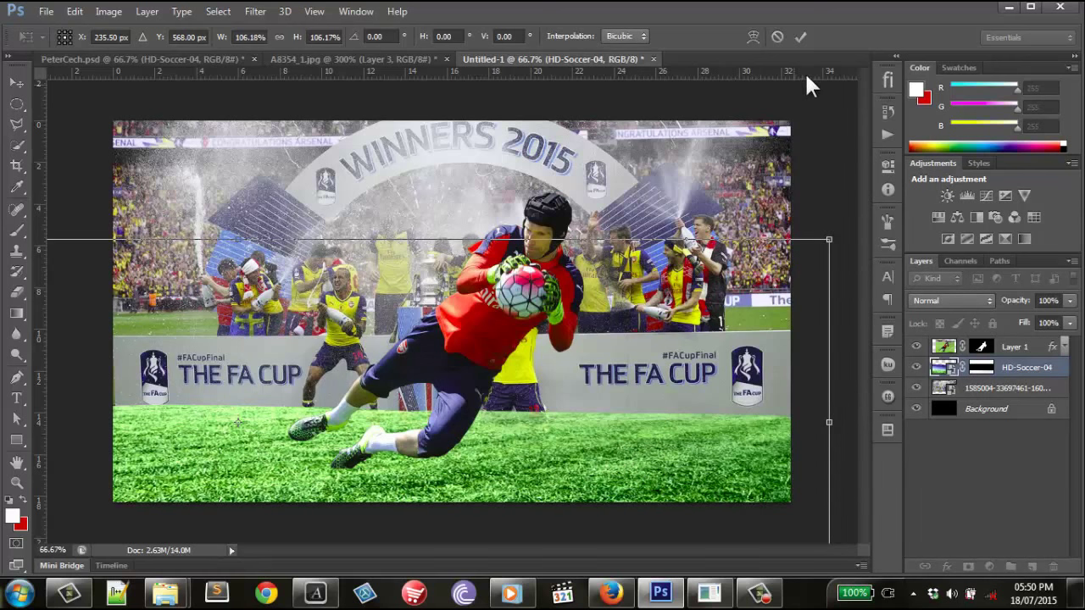
pyautogui.click(800, 36)
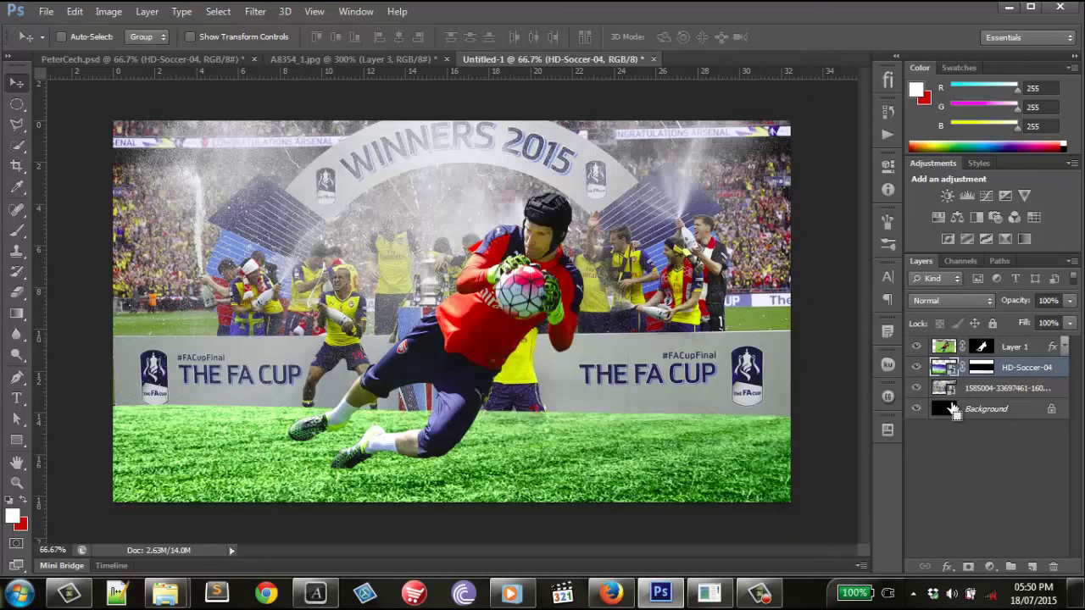
# Group both stadium layers into Group 1 and select HD-Soccer-04 inside it
pyautogui.keyDown('ctrl'); pyautogui.click(995, 388); pyautogui.keyUp('ctrl')
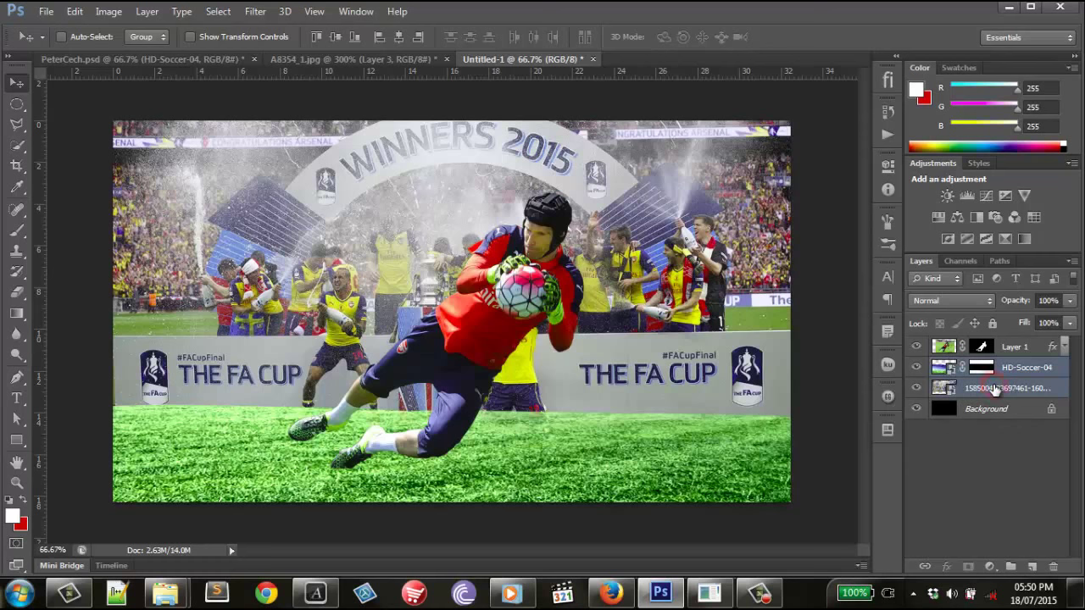
pyautogui.hotkey('ctrl', 'g')
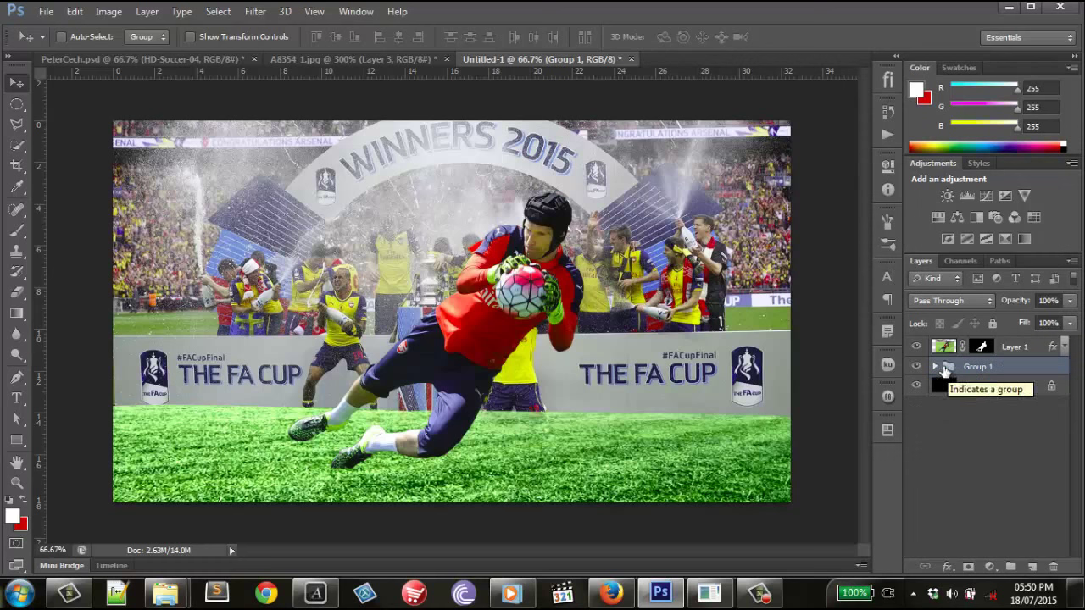
pyautogui.click(935, 366)
pyautogui.click(953, 387)
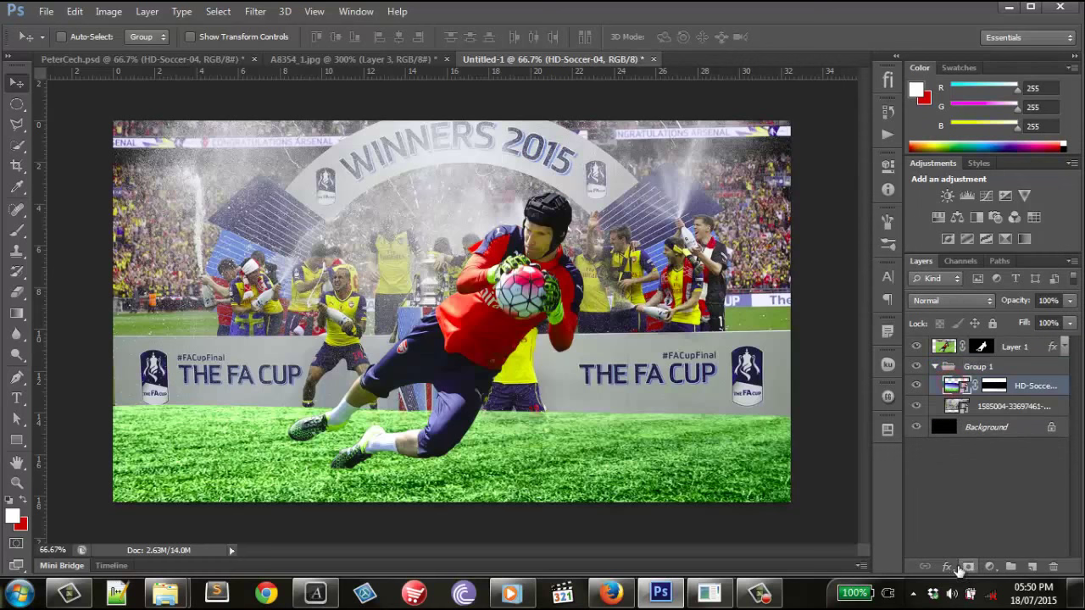
# Add a Black & White adjustment in the group with Reds -4 and Greens -22
pyautogui.click(986, 567)
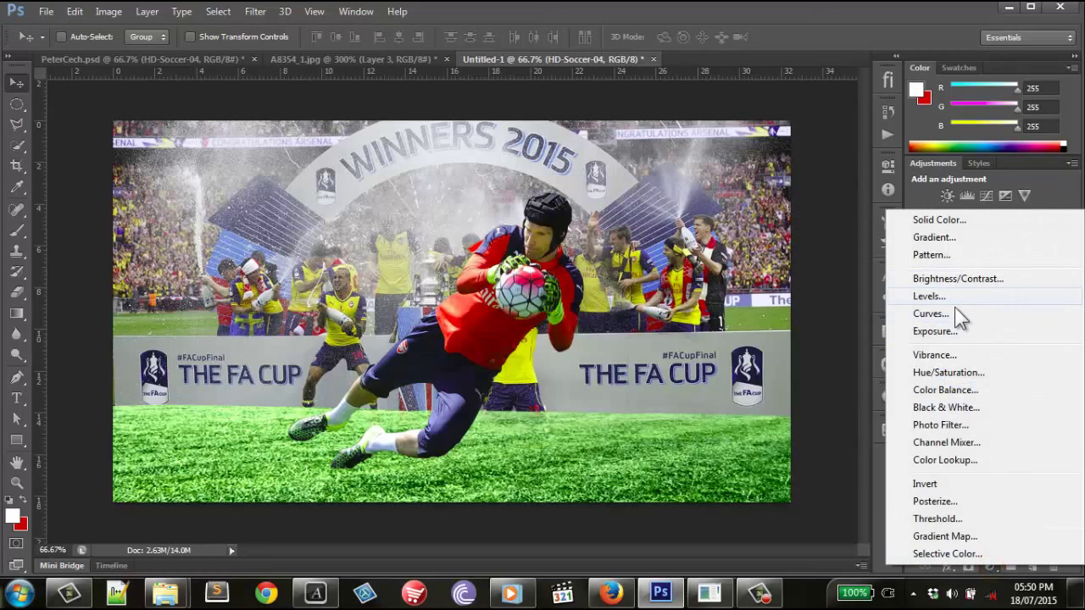
pyautogui.click(956, 407)
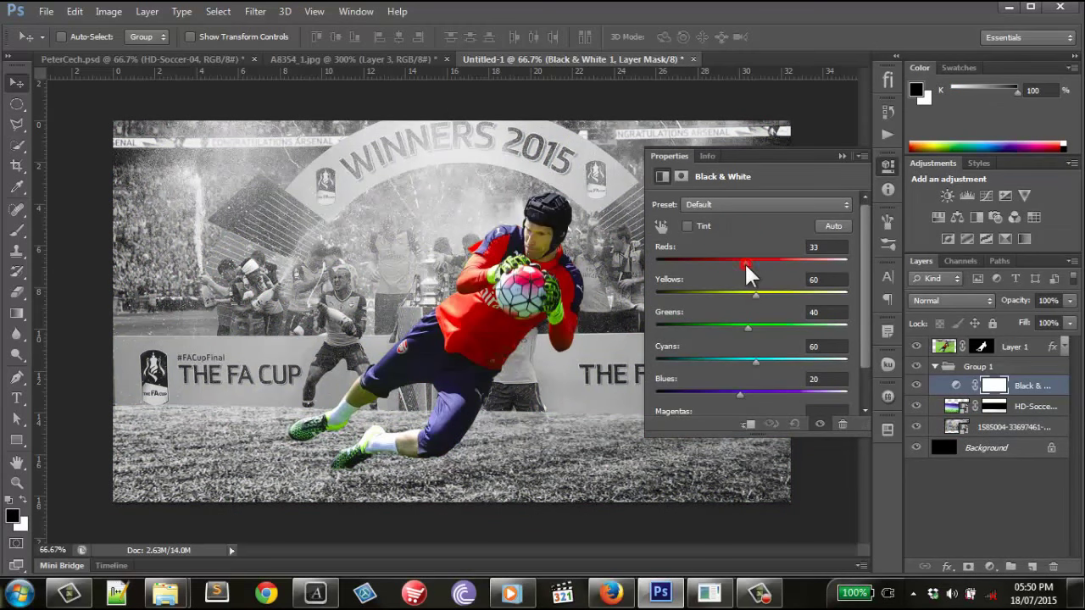
pyautogui.moveTo(744, 262)
pyautogui.mouseDown()
pyautogui.moveTo(729, 260)
pyautogui.moveTo(735, 293)
pyautogui.moveTo(715, 291)
pyautogui.mouseUp()
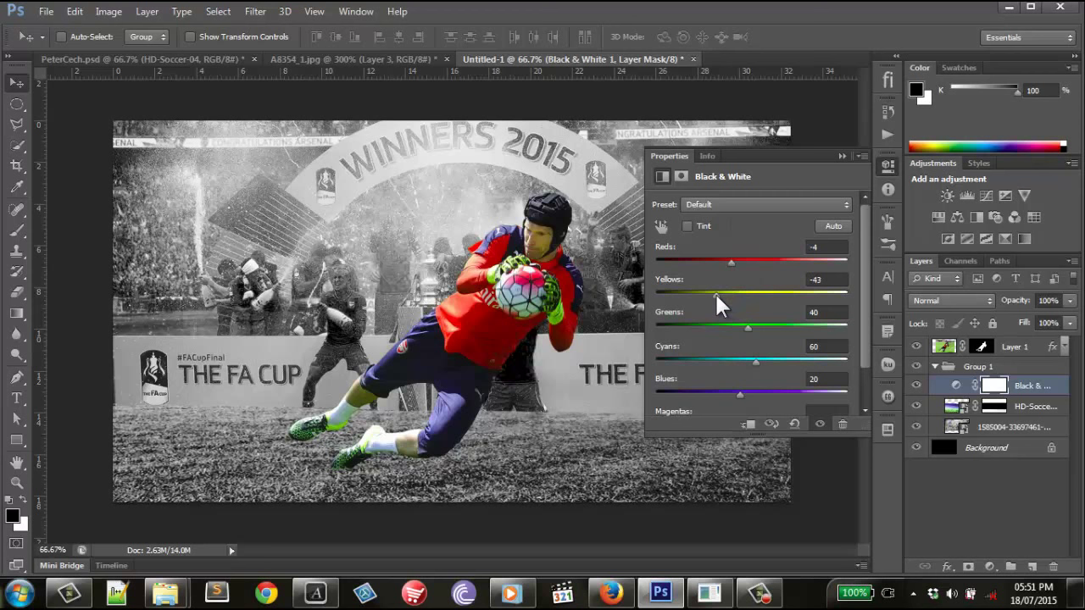
pyautogui.moveTo(749, 328); pyautogui.dragTo(724, 323)
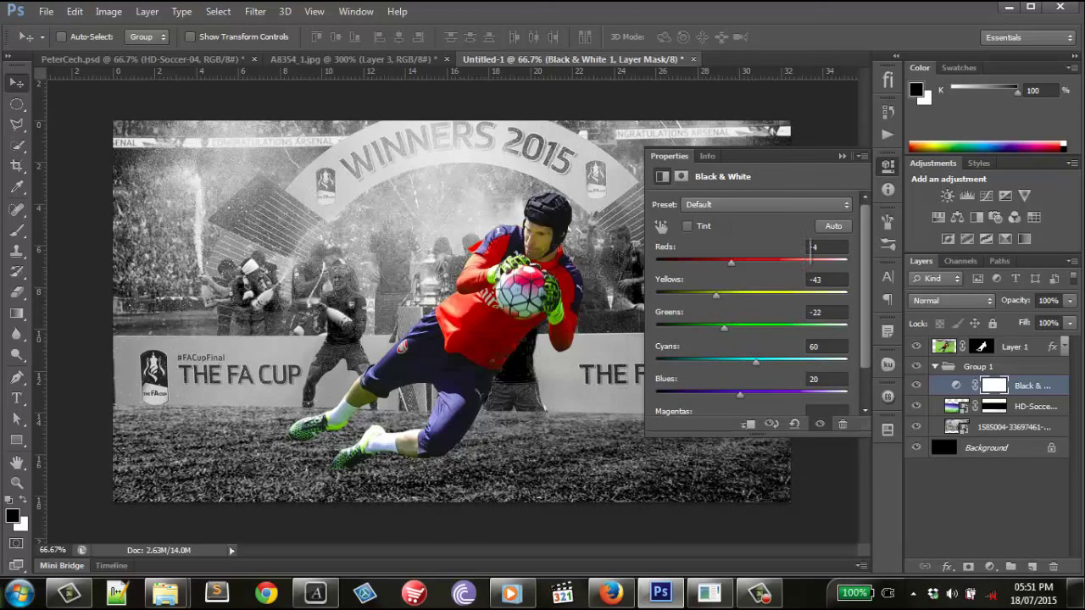
pyautogui.click(888, 159)
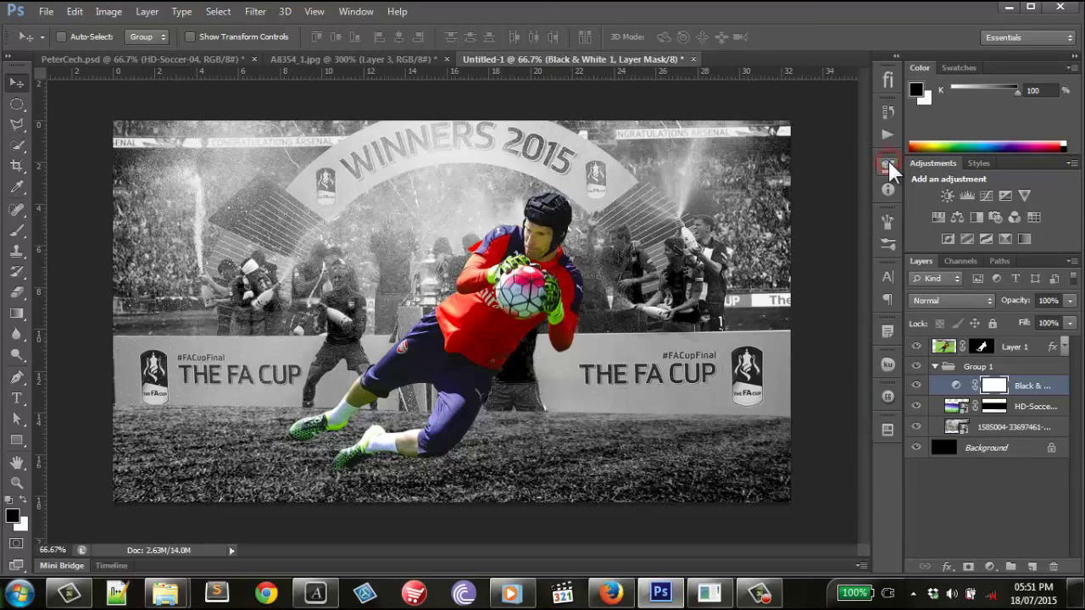
# Add a Black & White adjustment clipped to Layer 1, turning the goalkeeper grey with Reds 42
pyautogui.click(936, 367)
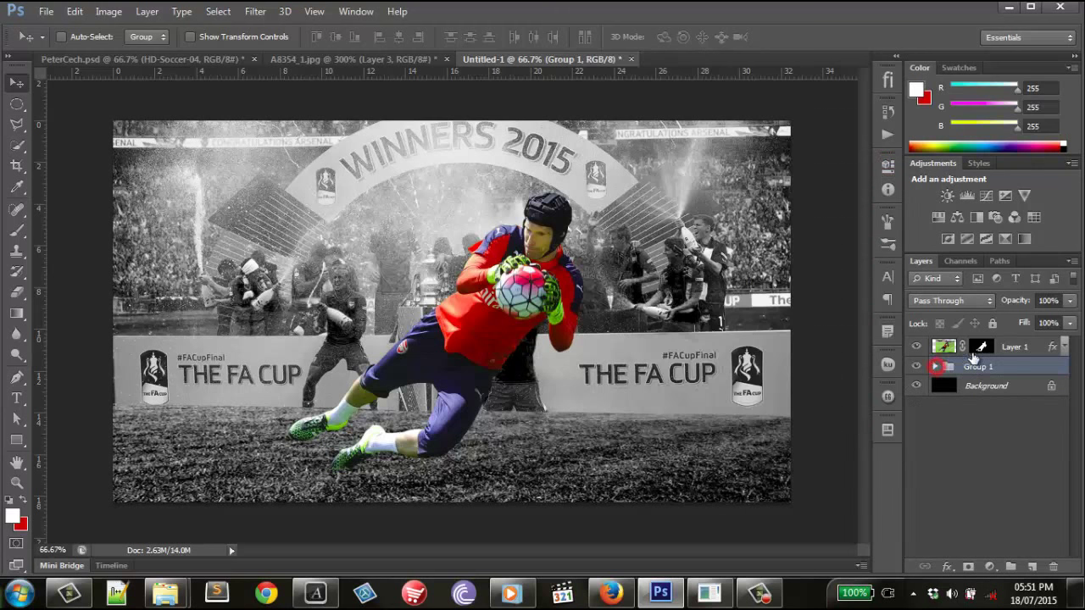
pyautogui.click(943, 346)
pyautogui.click(990, 566)
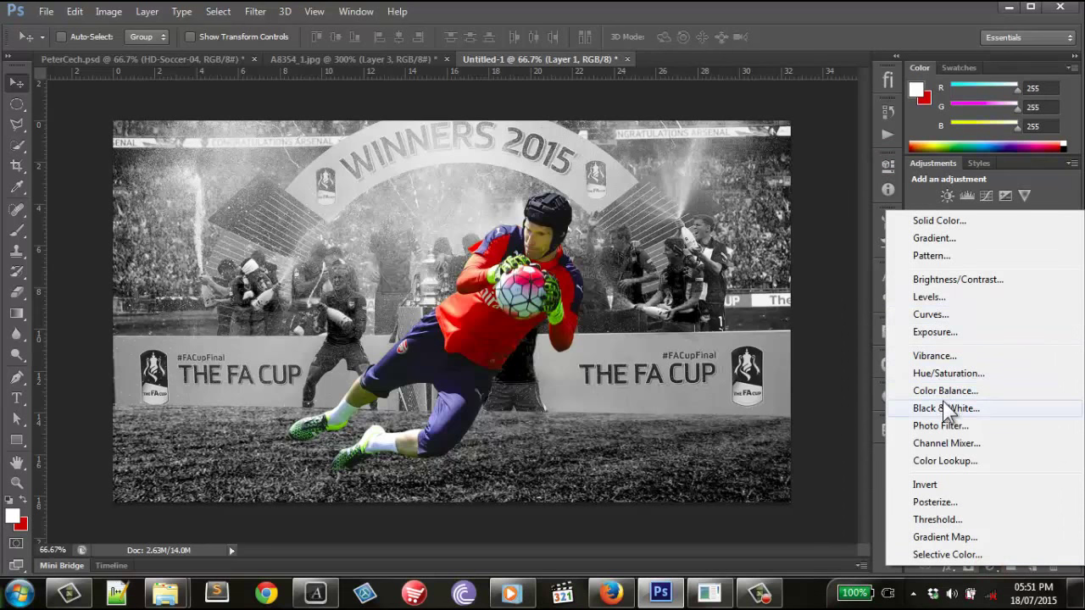
pyautogui.click(942, 406)
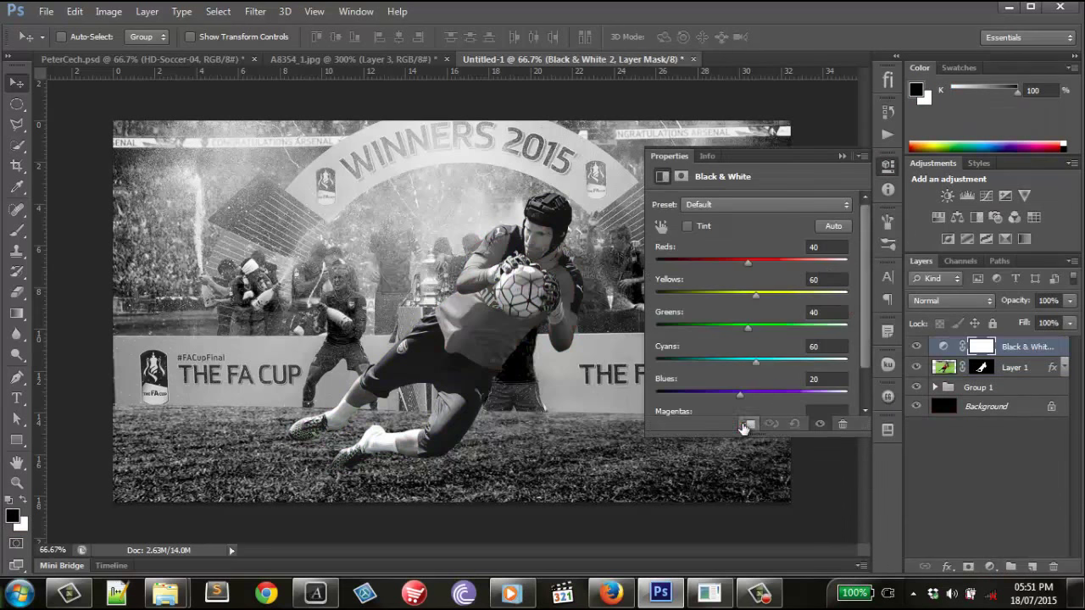
pyautogui.click(747, 423)
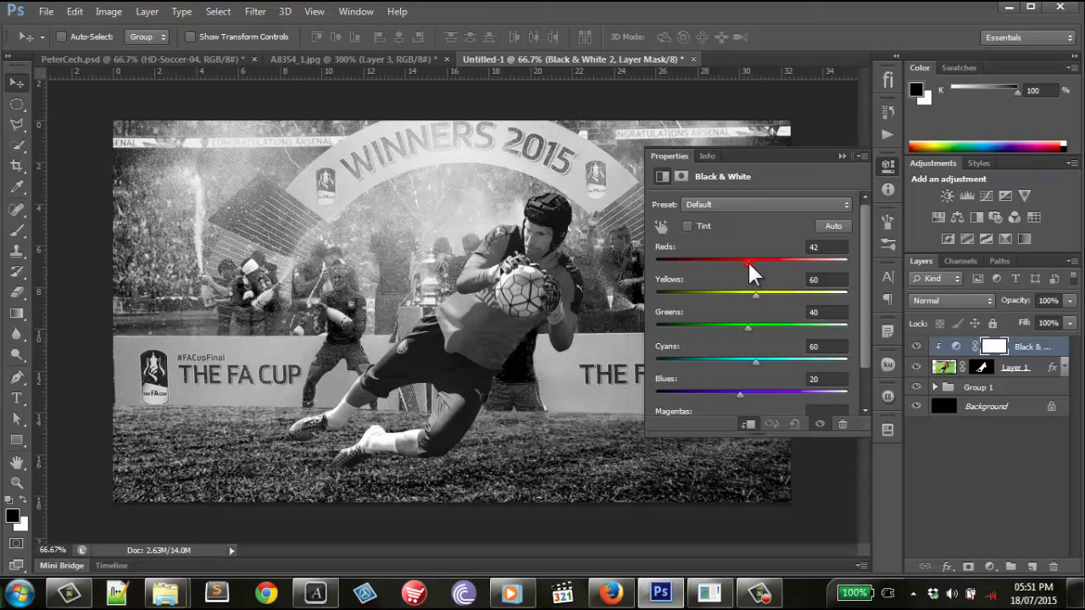
pyautogui.moveTo(748, 262); pyautogui.dragTo(749, 262)
pyautogui.click(886, 167)
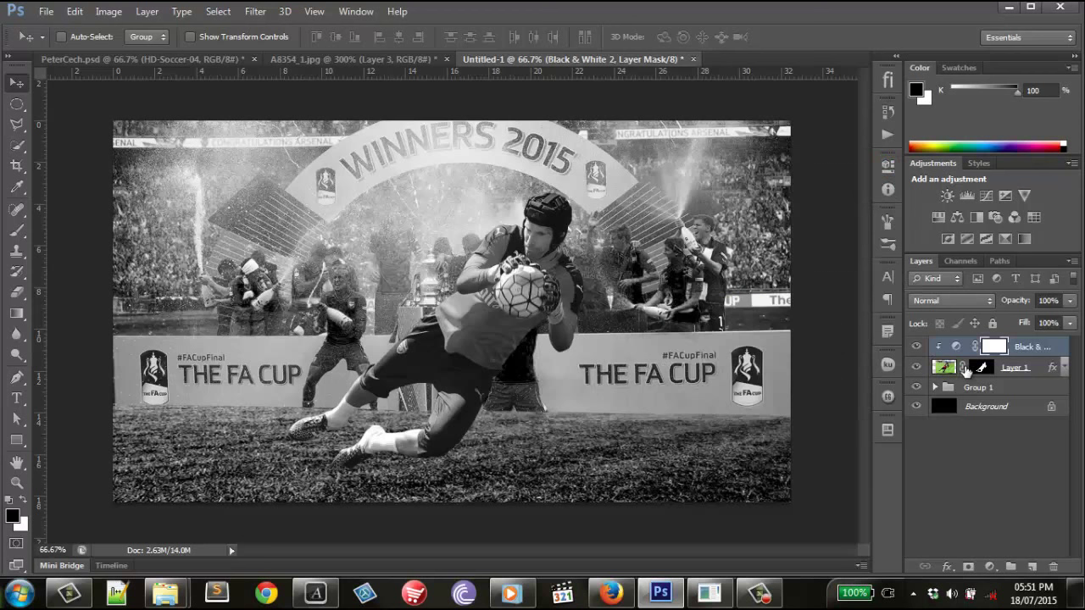
pyautogui.click(946, 366)
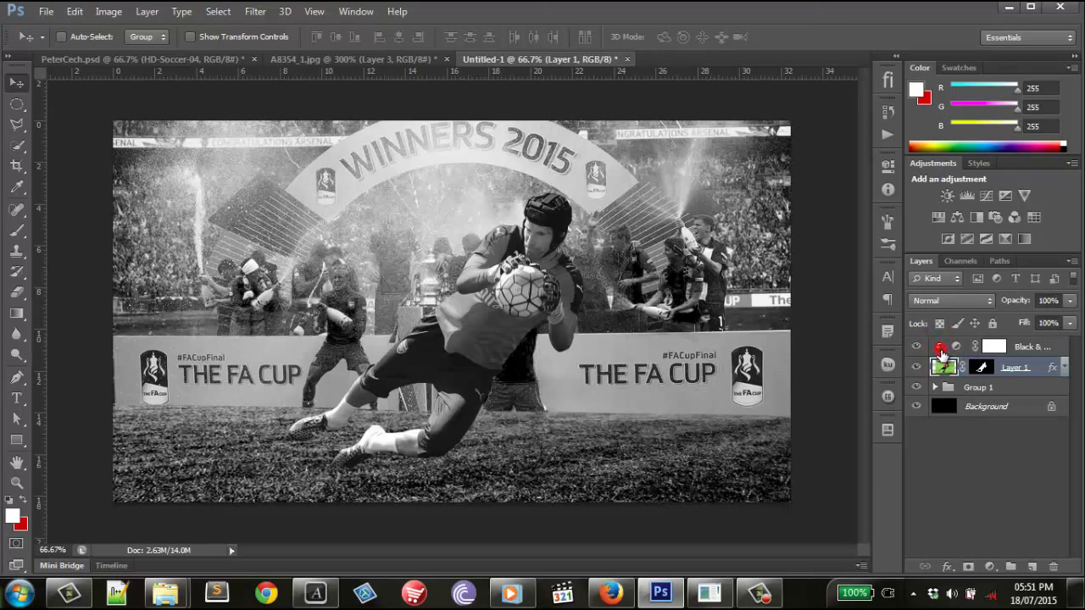
# Group Layer 1 with Black & White 2 as 'cech' and rename Group 1 to 'bg'
pyautogui.keyDown('shift'); pyautogui.click(942, 349); pyautogui.keyUp('shift')
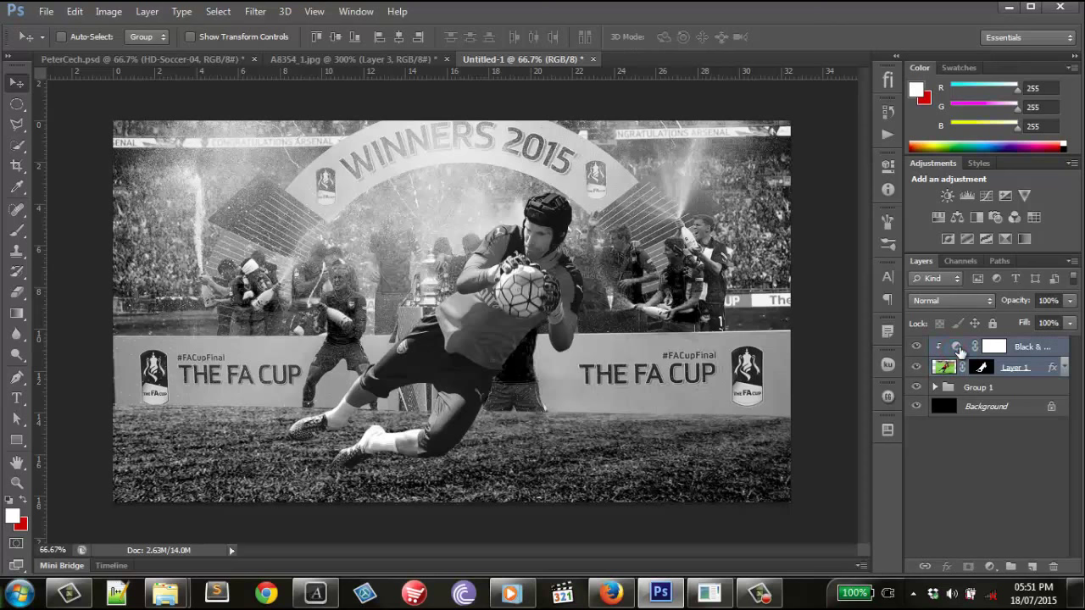
pyautogui.hotkey('ctrl', 'g')
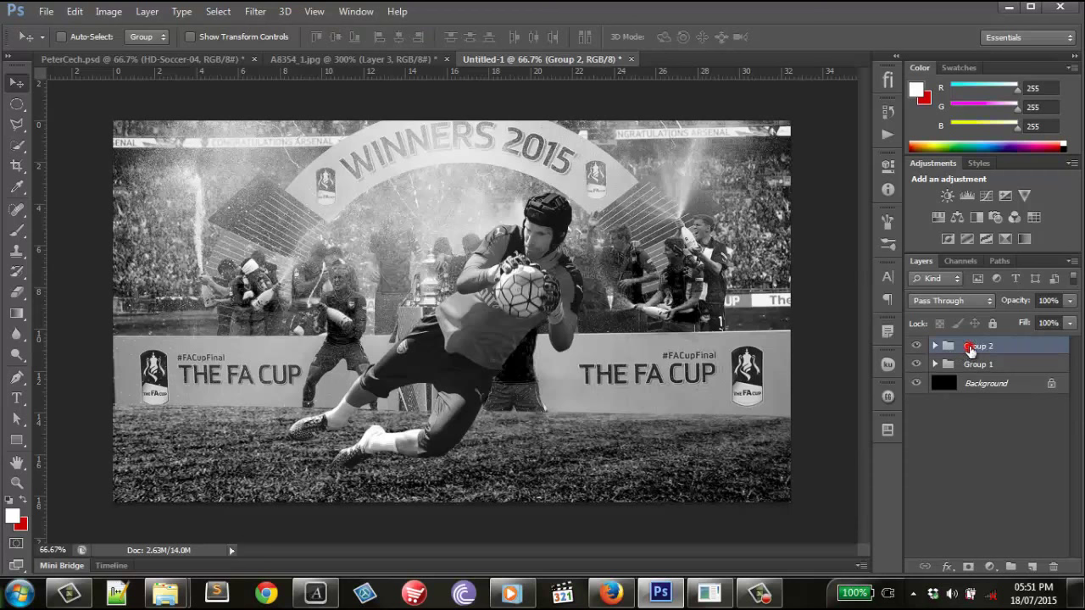
pyautogui.doubleClick(971, 348)
pyautogui.write('cech')
pyautogui.press('Return')
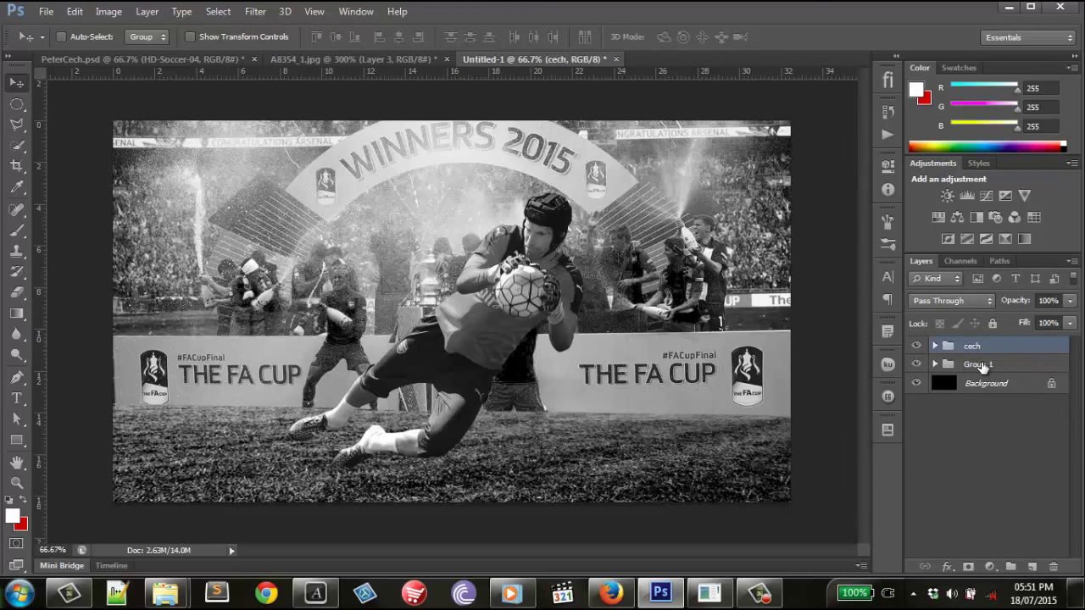
pyautogui.doubleClick(981, 364)
pyautogui.write('bg')
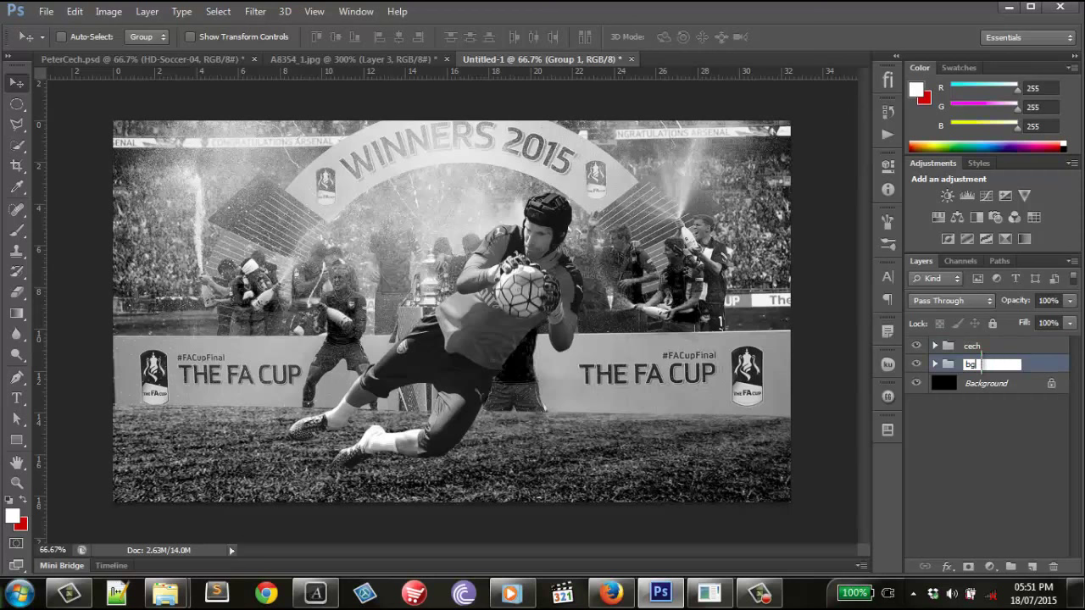
pyautogui.press('Return')
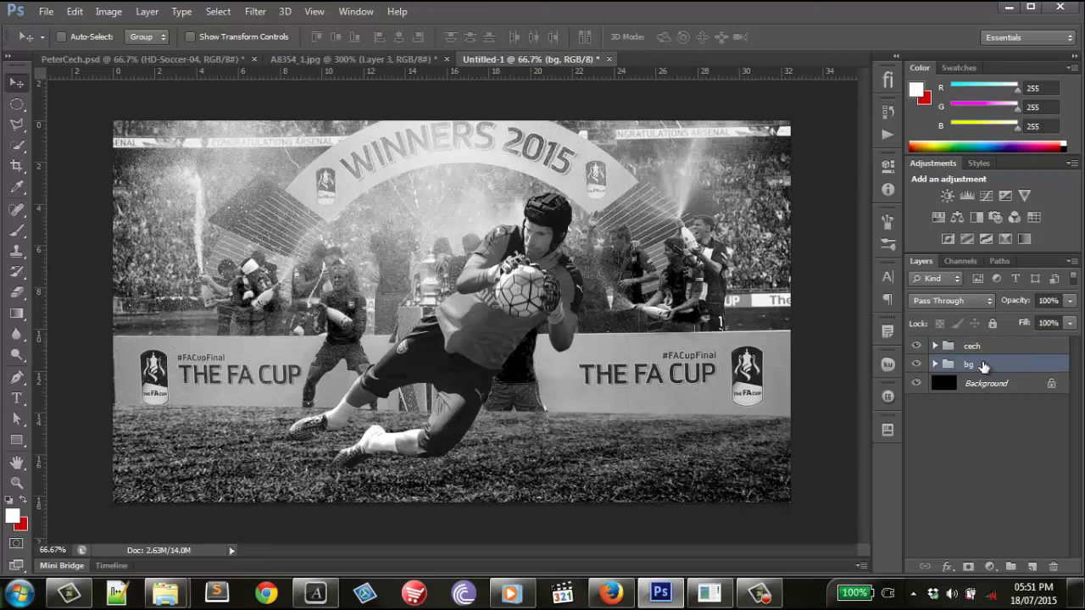
# Add an Exposure adjustment above the bg group, lowering exposure to about -2.87
pyautogui.click(991, 566)
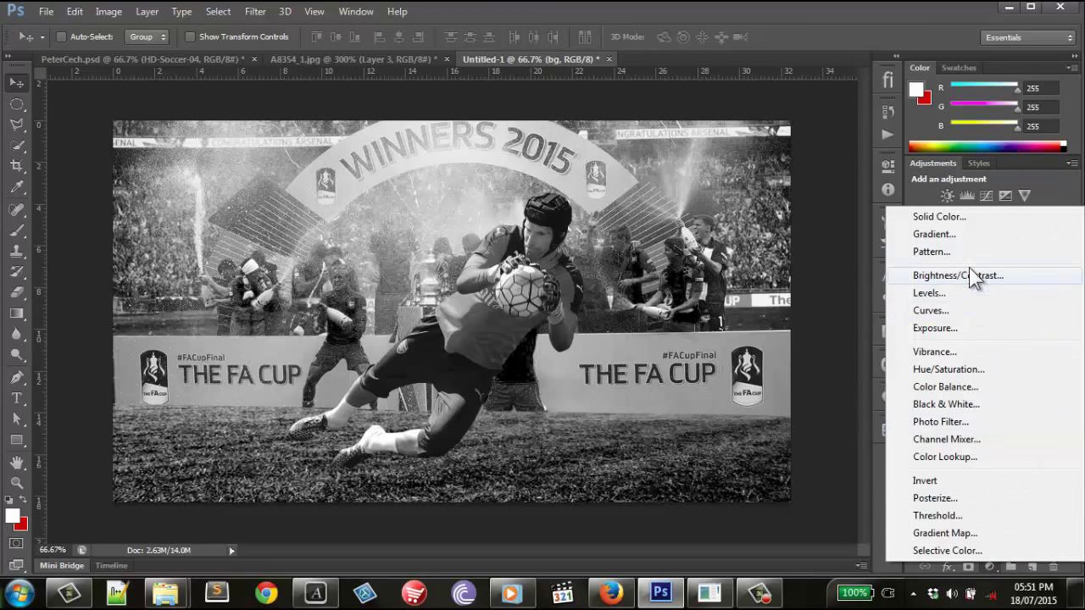
pyautogui.click(945, 328)
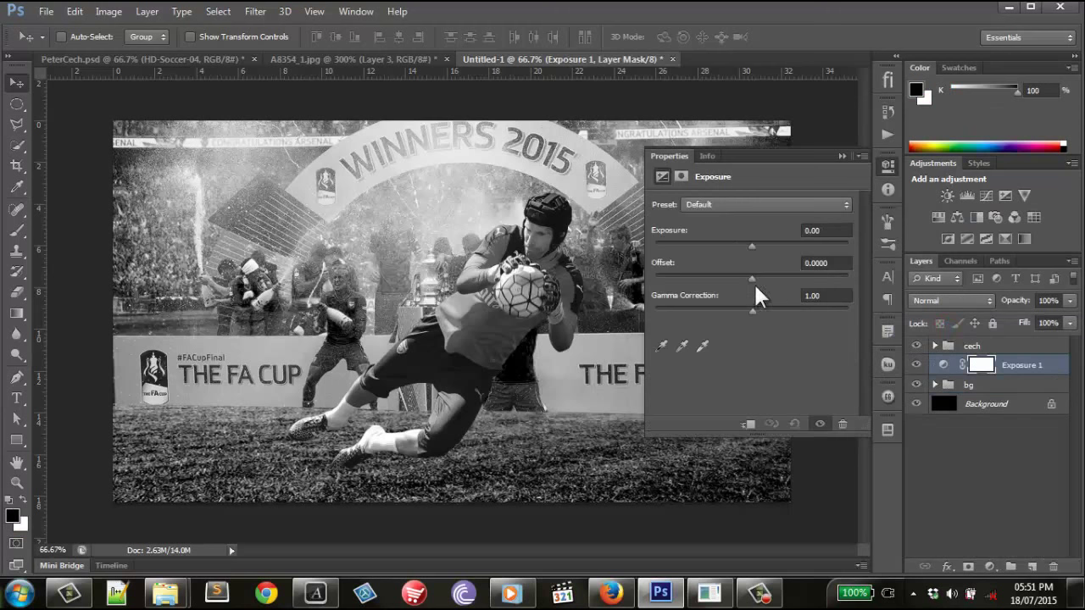
pyautogui.moveTo(750, 247); pyautogui.dragTo(702, 240)
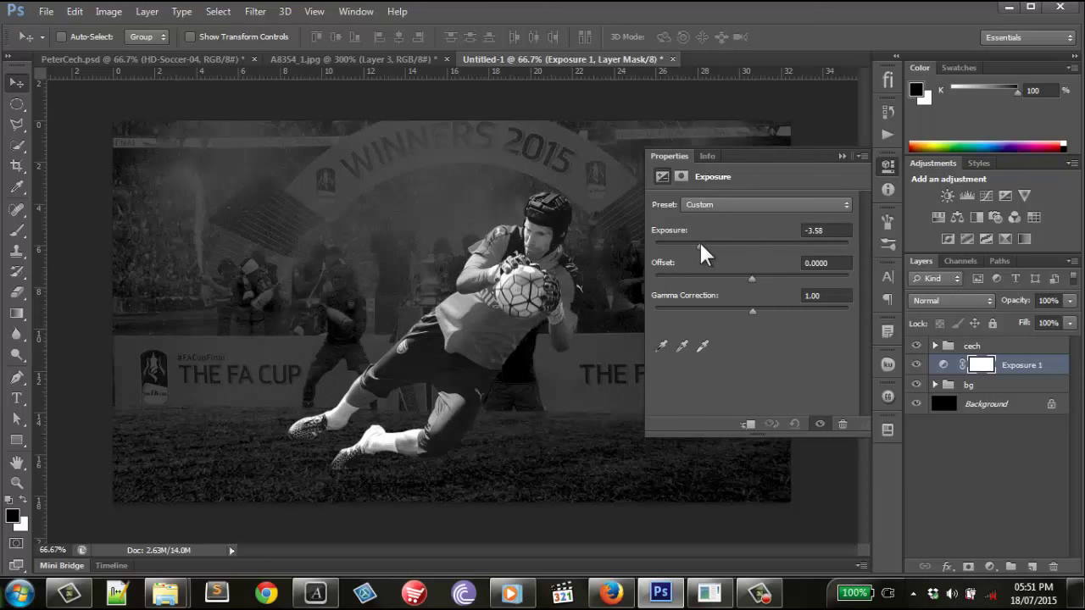
pyautogui.moveTo(700, 244); pyautogui.dragTo(710, 244)
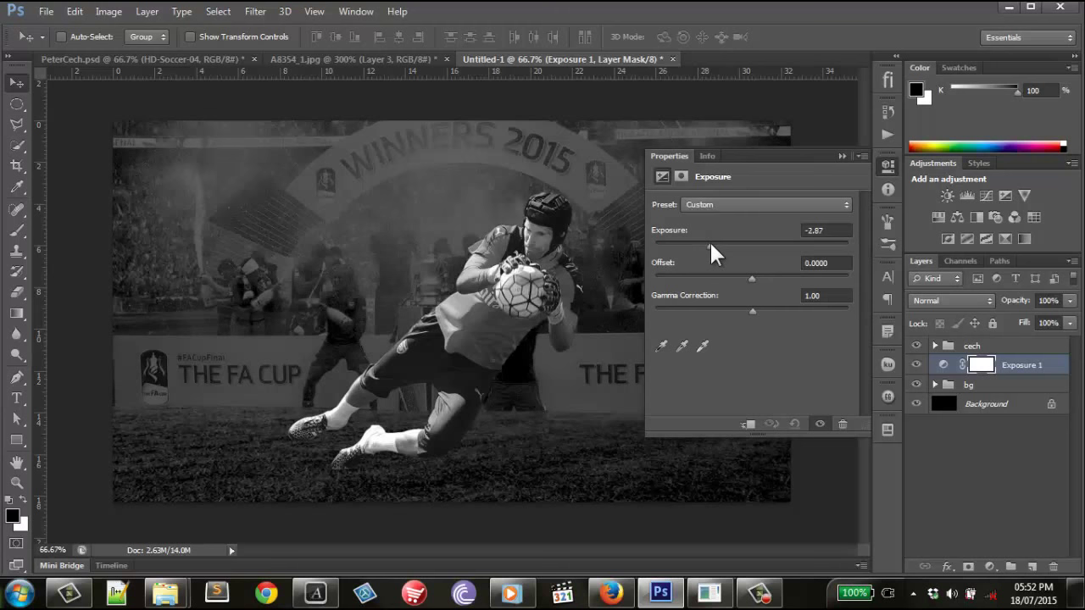
pyautogui.click(886, 163)
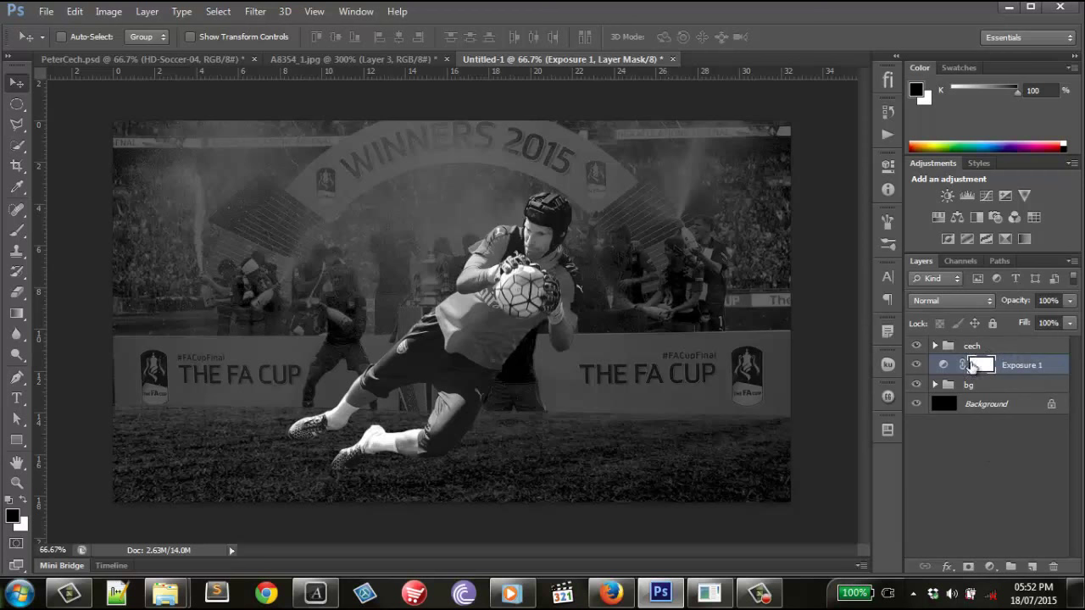
# Draw a wide rectangle band across the middle of the poster and fill it red
pyautogui.click(15, 440)
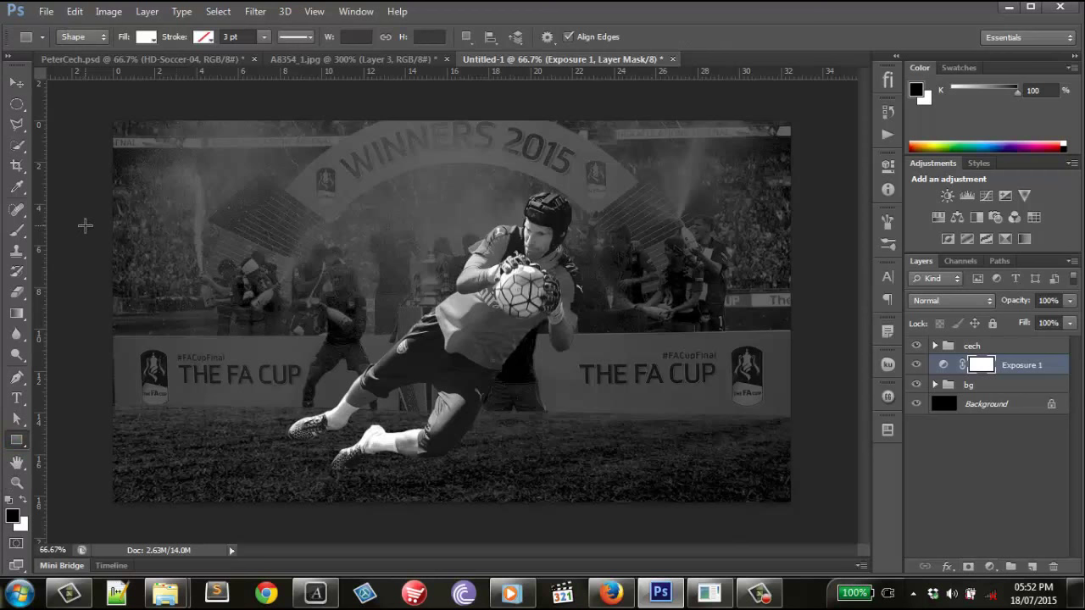
pyautogui.moveTo(84, 226)
pyautogui.mouseDown()
pyautogui.moveTo(837, 403)
pyautogui.moveTo(850, 385)
pyautogui.mouseUp()
pyautogui.click(13, 76)
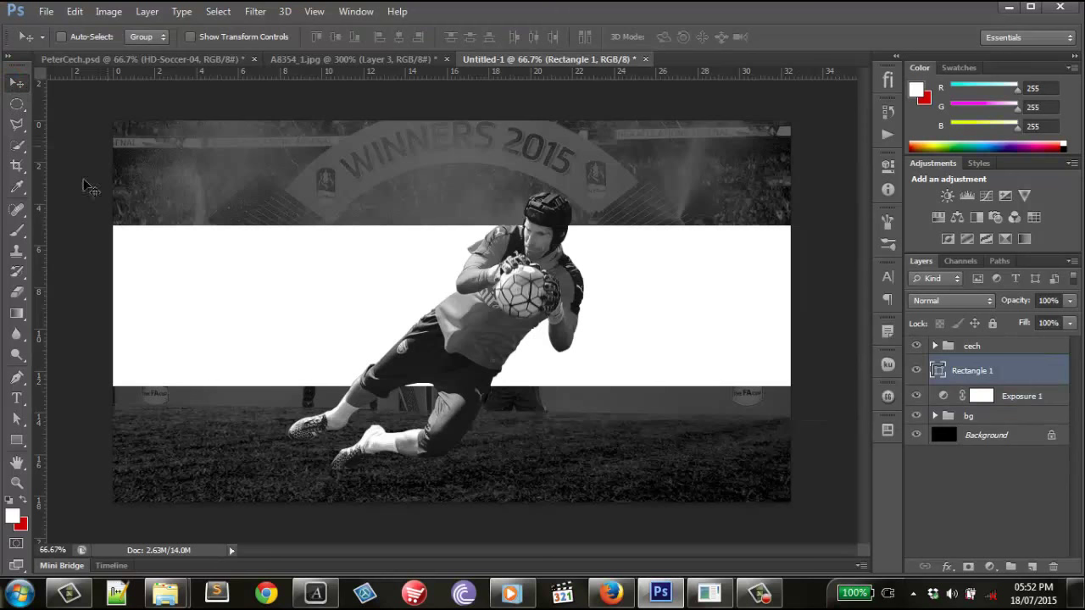
pyautogui.click(18, 439)
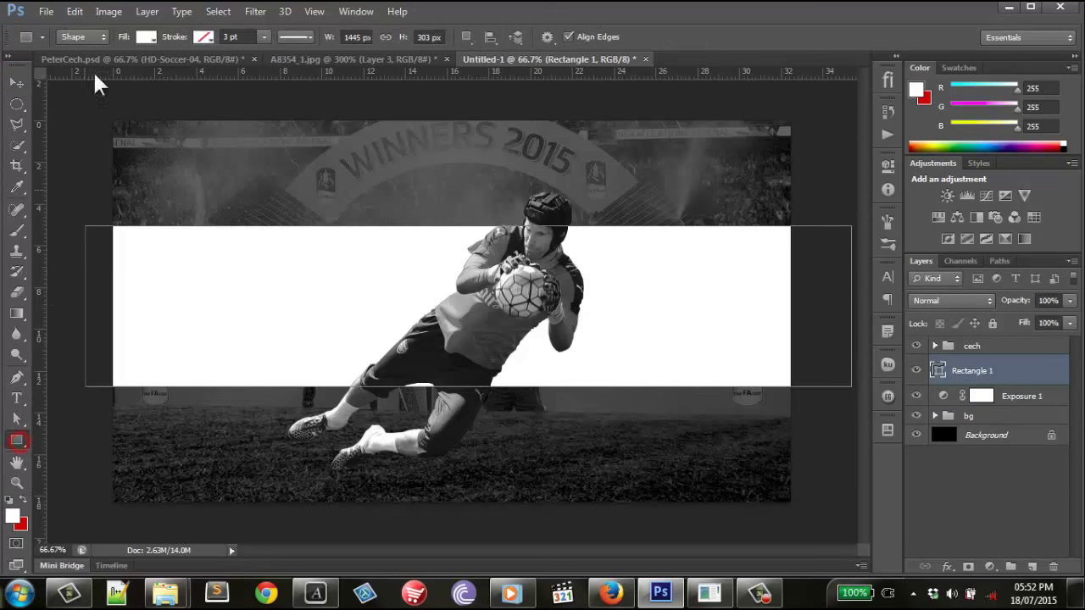
pyautogui.click(145, 38)
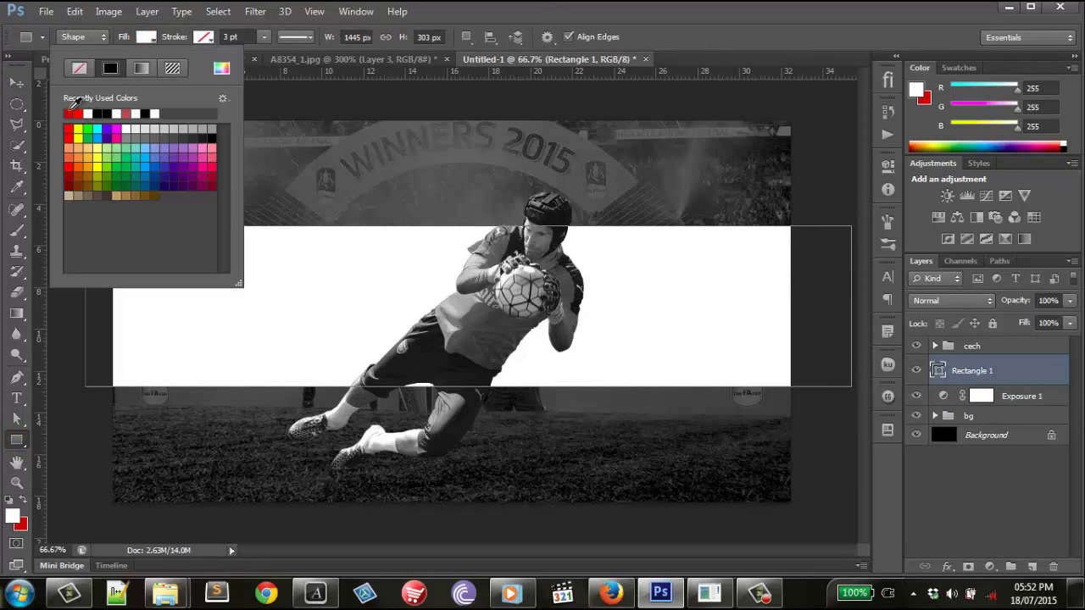
pyautogui.click(73, 108)
pyautogui.click(330, 85)
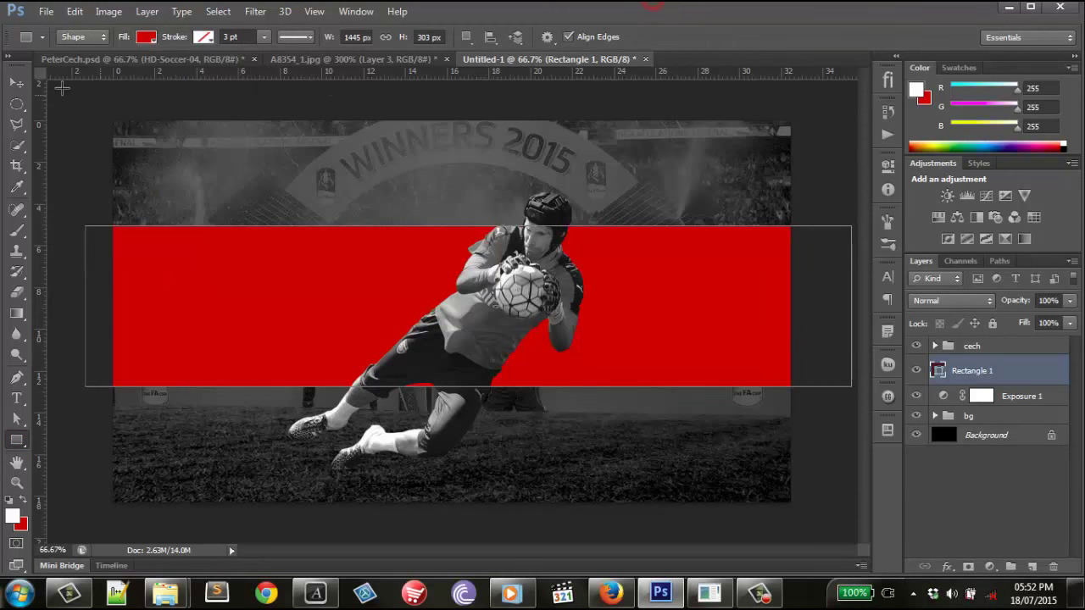
# Rotate the red band about -29° and shift it down and left
pyautogui.click(17, 83)
pyautogui.hotkey('ctrl', '-')
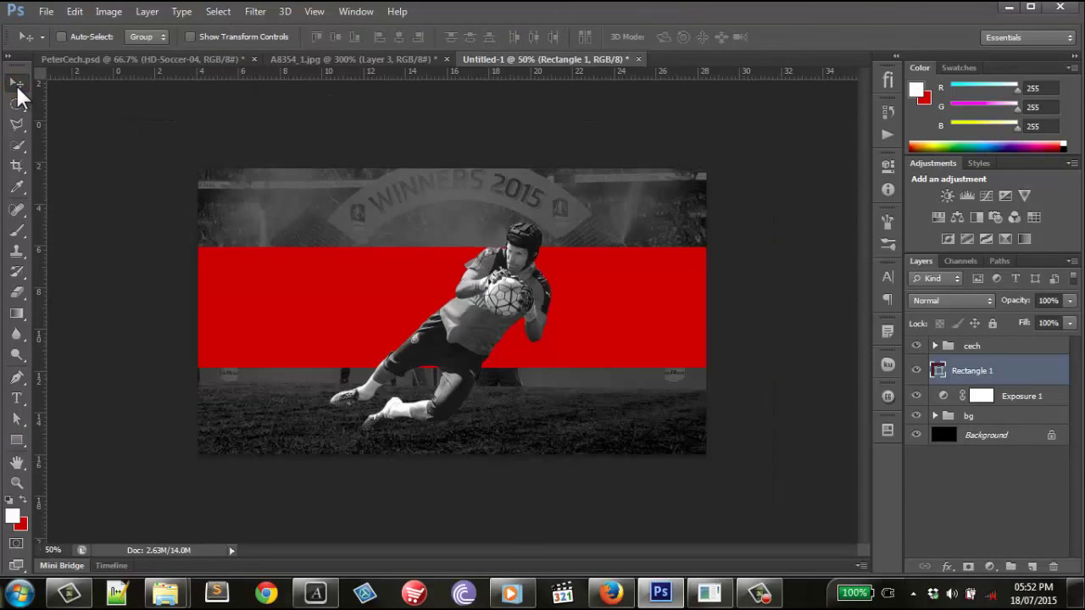
pyautogui.hotkey('ctrl', '-')
pyautogui.hotkey('ctrl', 't')
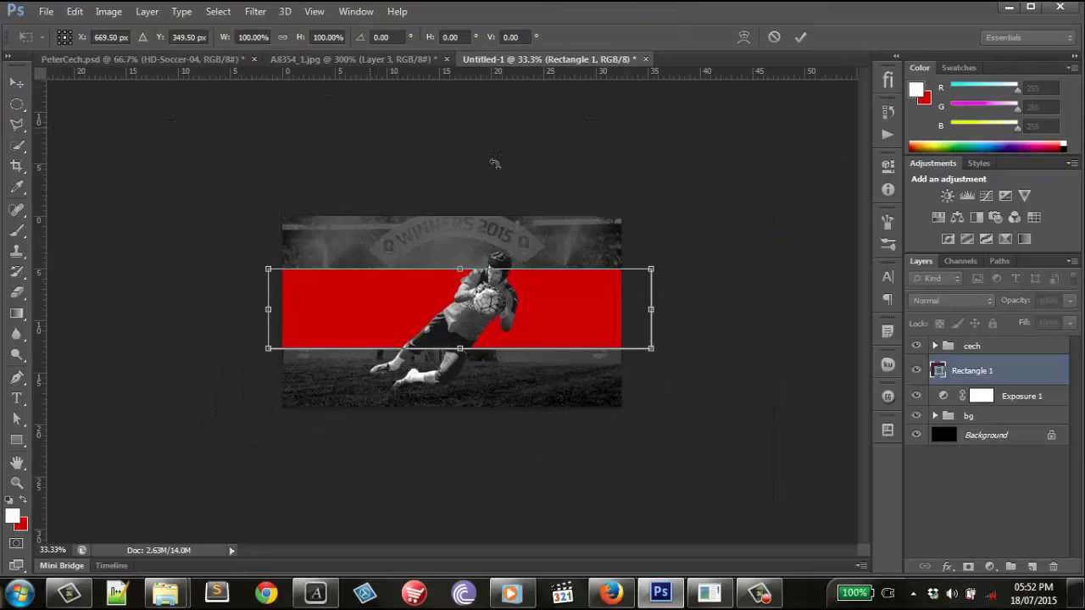
pyautogui.moveTo(678, 268); pyautogui.dragTo(626, 170)
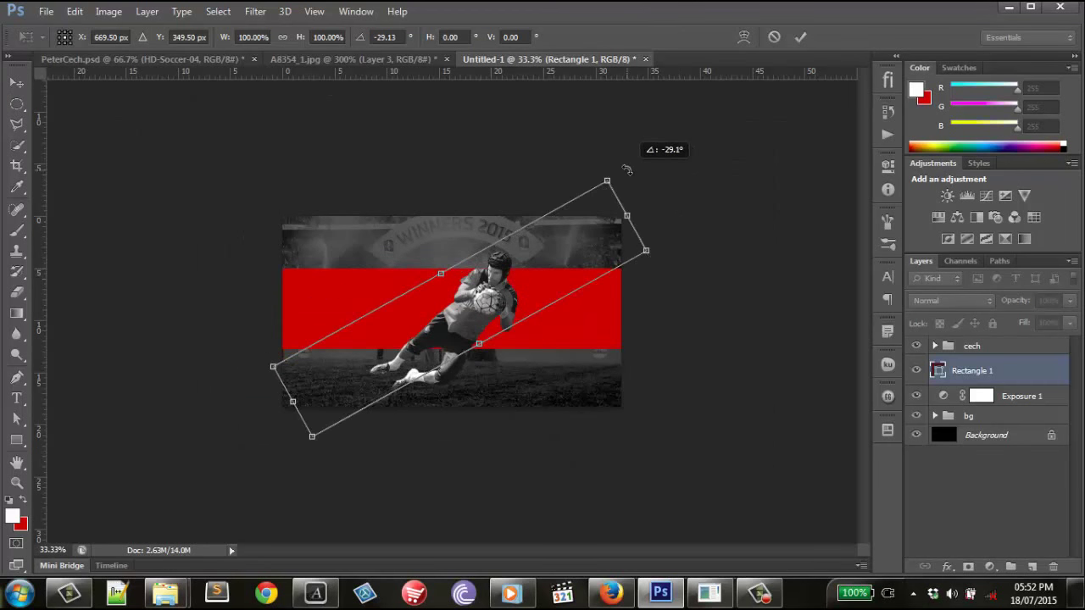
pyautogui.moveTo(568, 235); pyautogui.dragTo(552, 245)
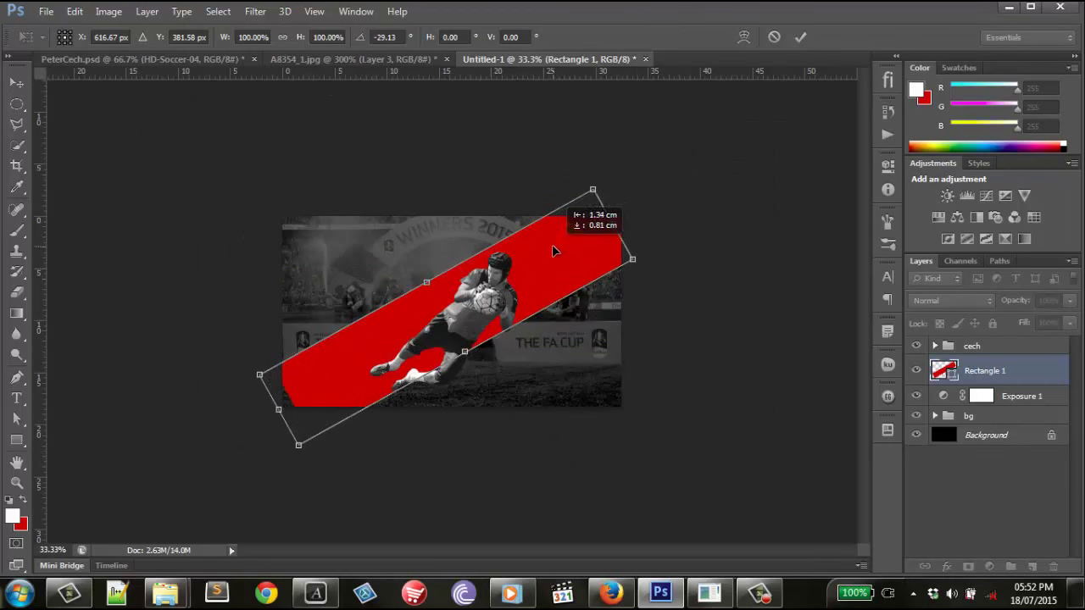
# Commit the red band's rotation, set its blend mode to Soft Light, and zoom to 66.7%
pyautogui.click(805, 39)
pyautogui.click(955, 299)
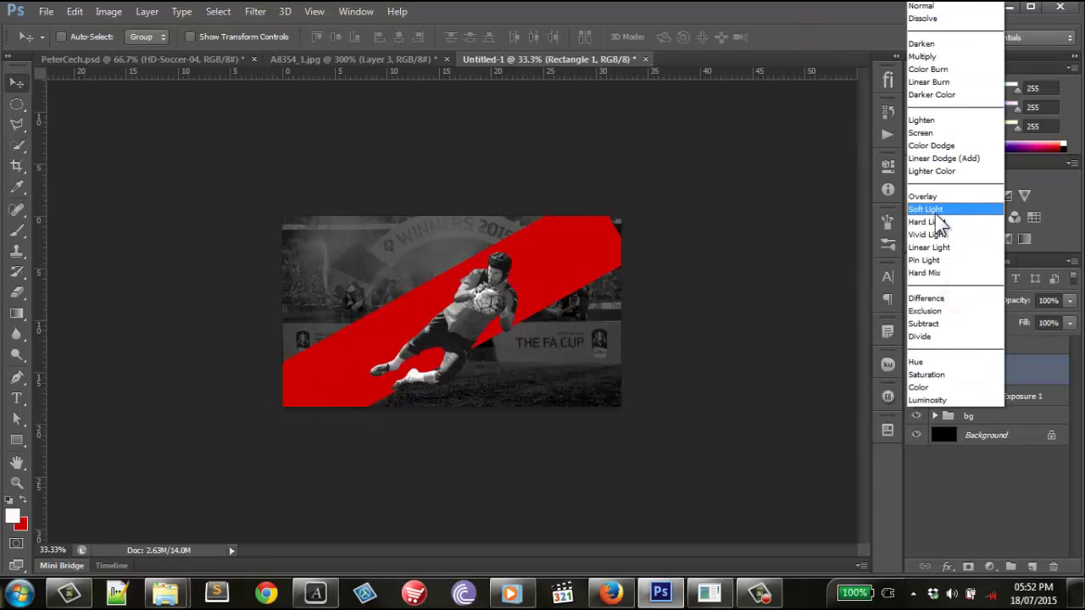
pyautogui.click(933, 209)
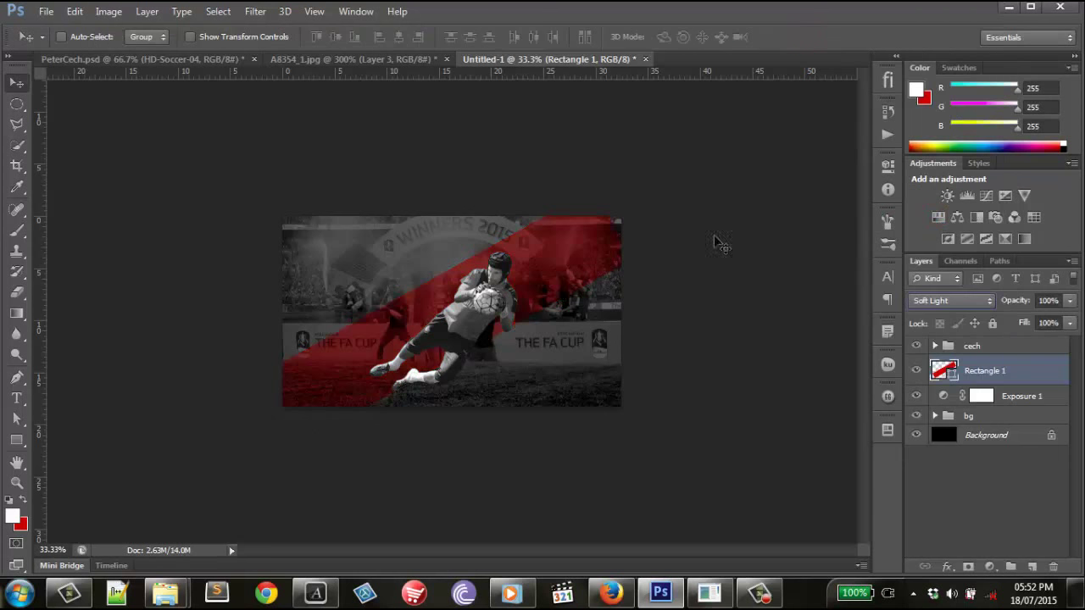
pyautogui.click(975, 301)
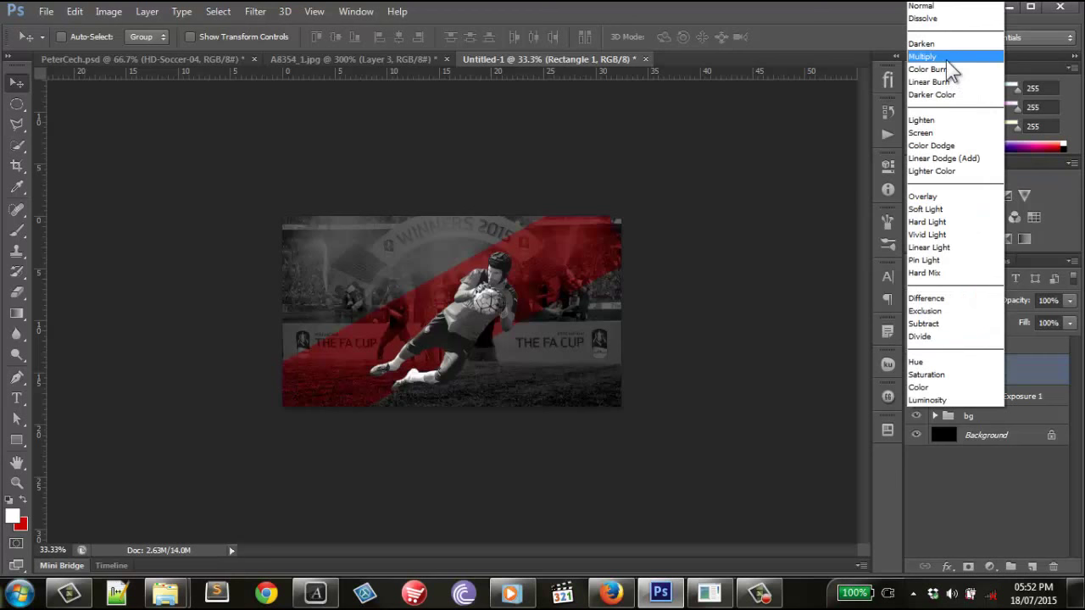
pyautogui.click(946, 58)
pyautogui.click(974, 301)
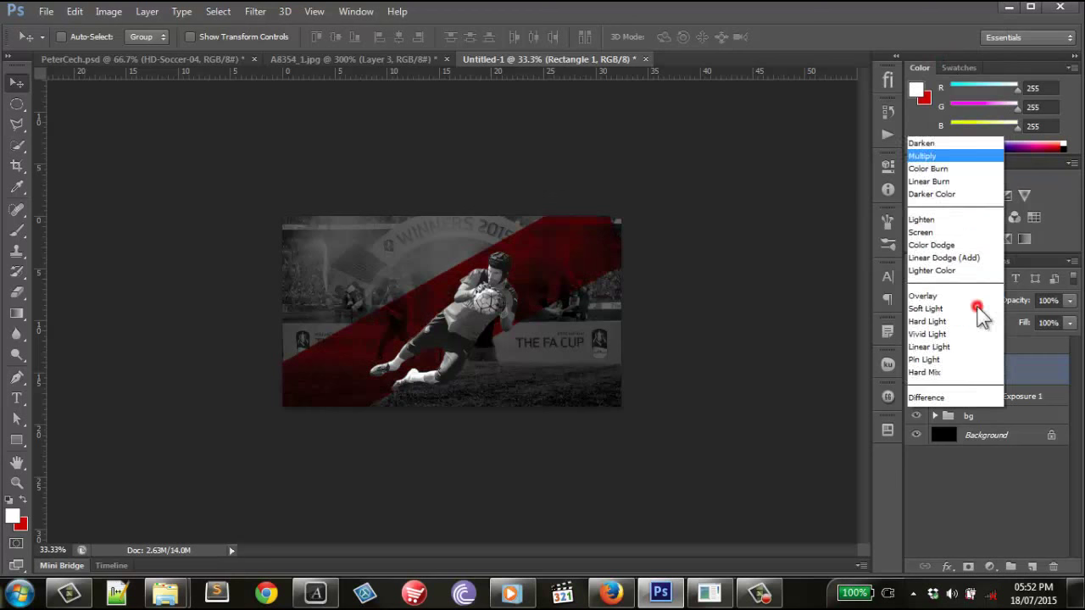
pyautogui.click(942, 212)
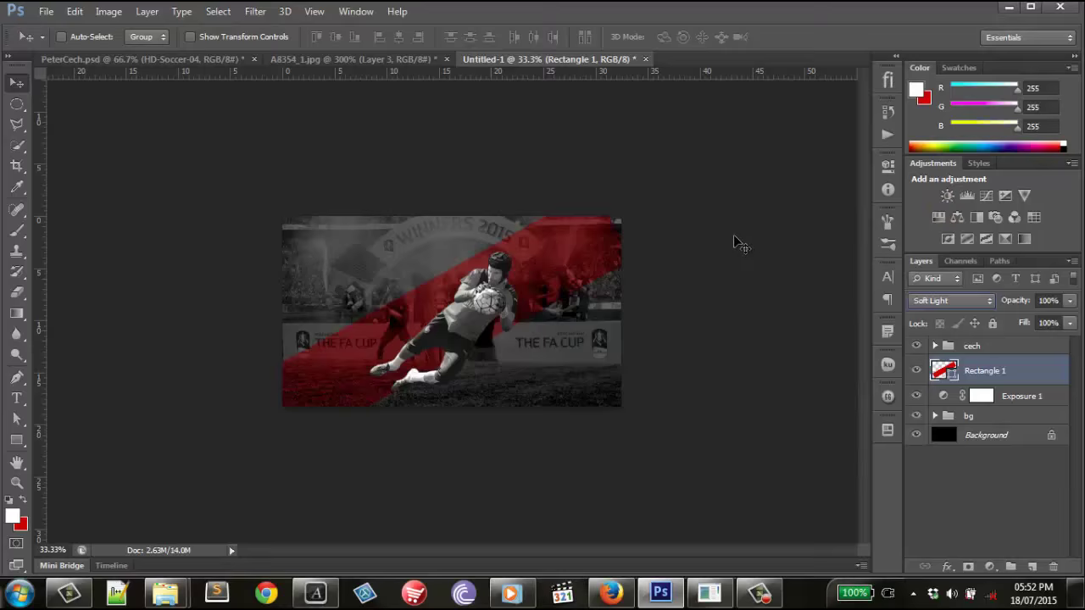
pyautogui.hotkey('ctrl', '+')
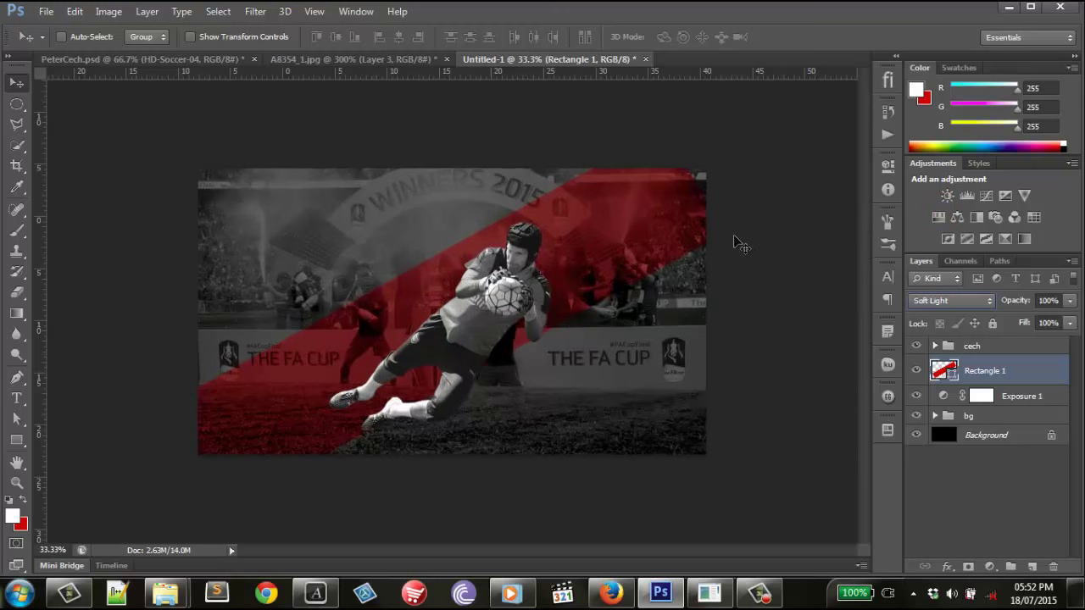
pyautogui.hotkey('ctrl', '+')
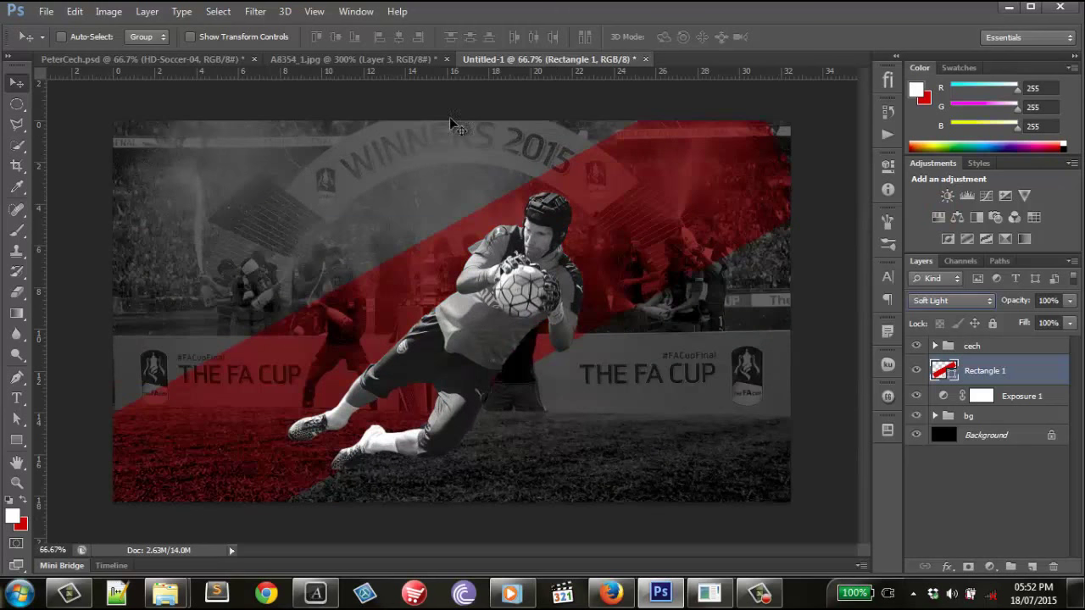
pyautogui.click(16, 80)
# Add a new empty Layer 2 below the goalkeeper's Layer 1 inside the cech group
pyautogui.click(935, 345)
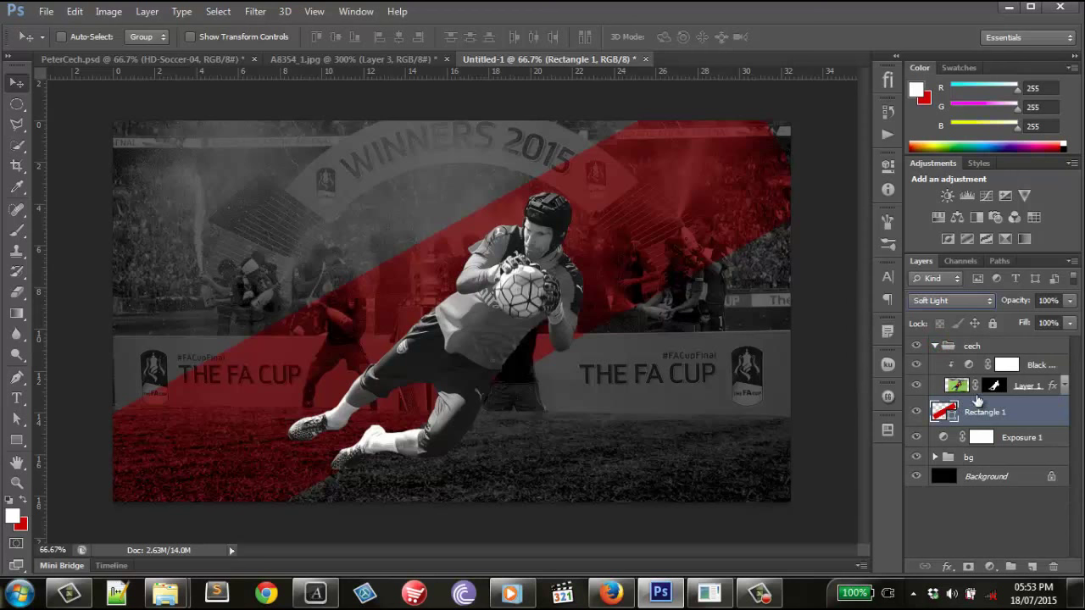
pyautogui.click(966, 388)
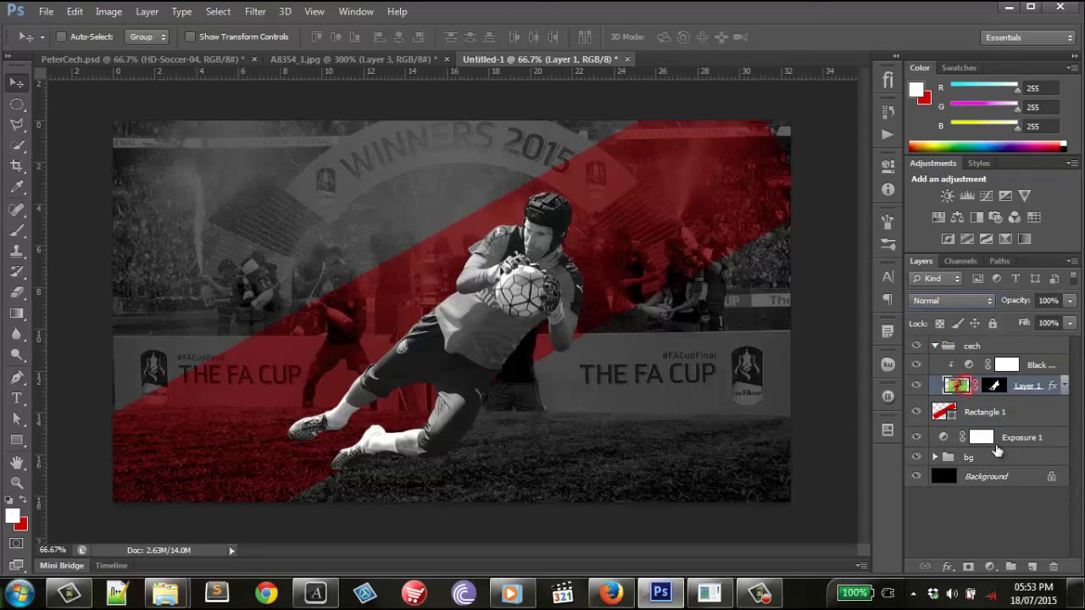
pyautogui.click(1034, 566)
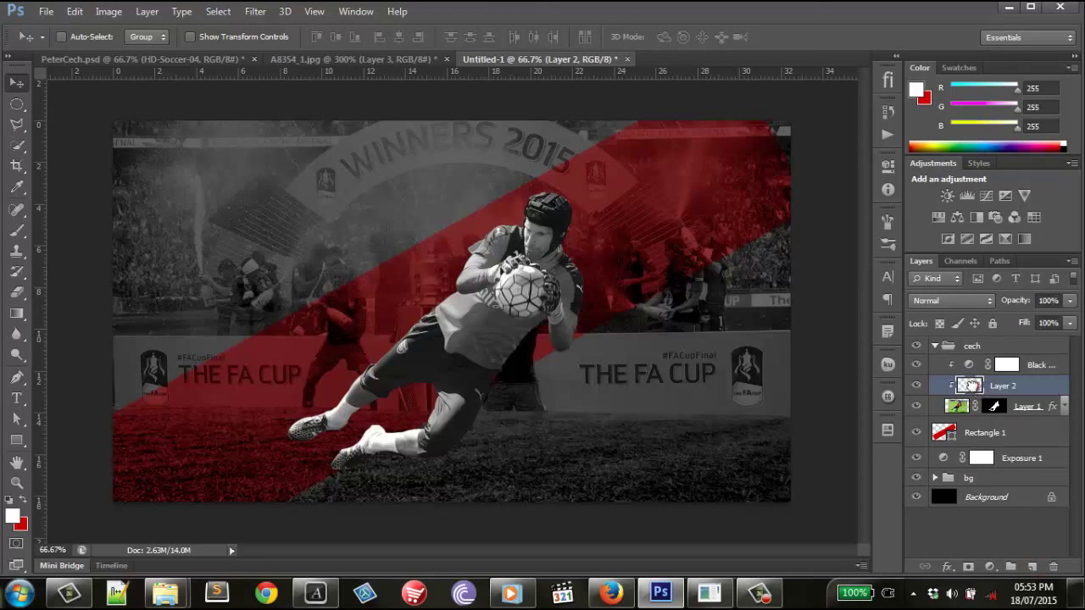
pyautogui.moveTo(969, 386)
pyautogui.mouseDown()
pyautogui.moveTo(969, 406)
pyautogui.moveTo(951, 416)
pyautogui.mouseUp()
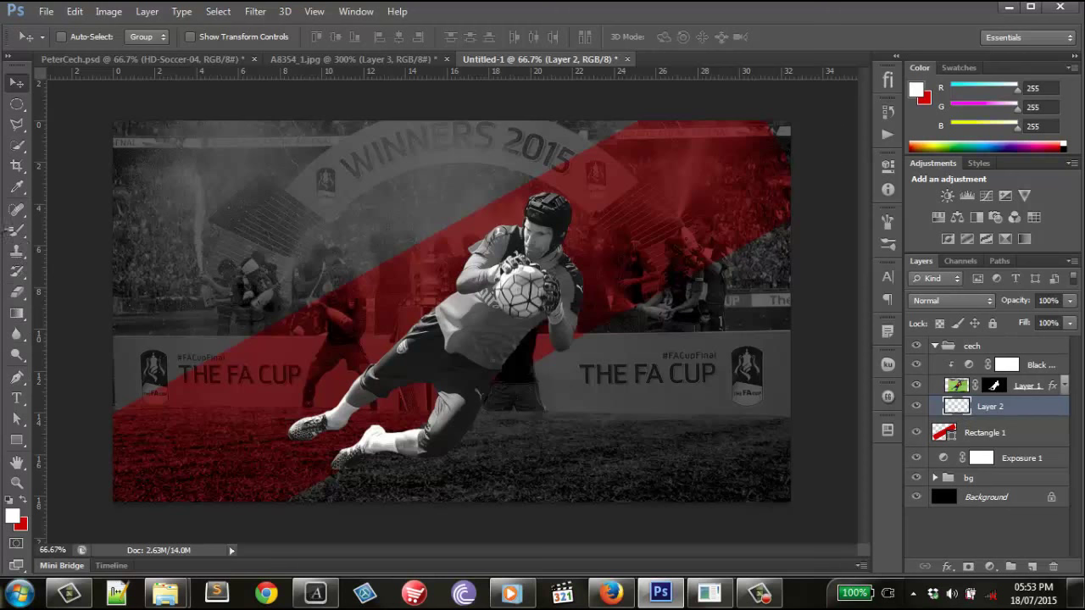
# Brush a soft black shadow, about 70 px, onto the grass under the shin and shoe
pyautogui.click(16, 229)
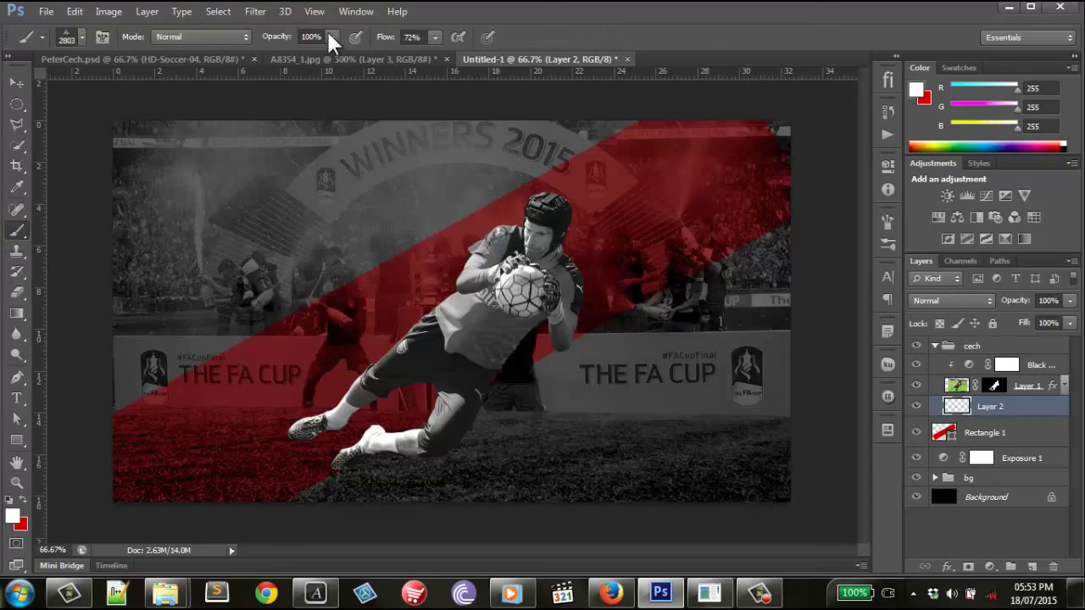
pyautogui.click(82, 36)
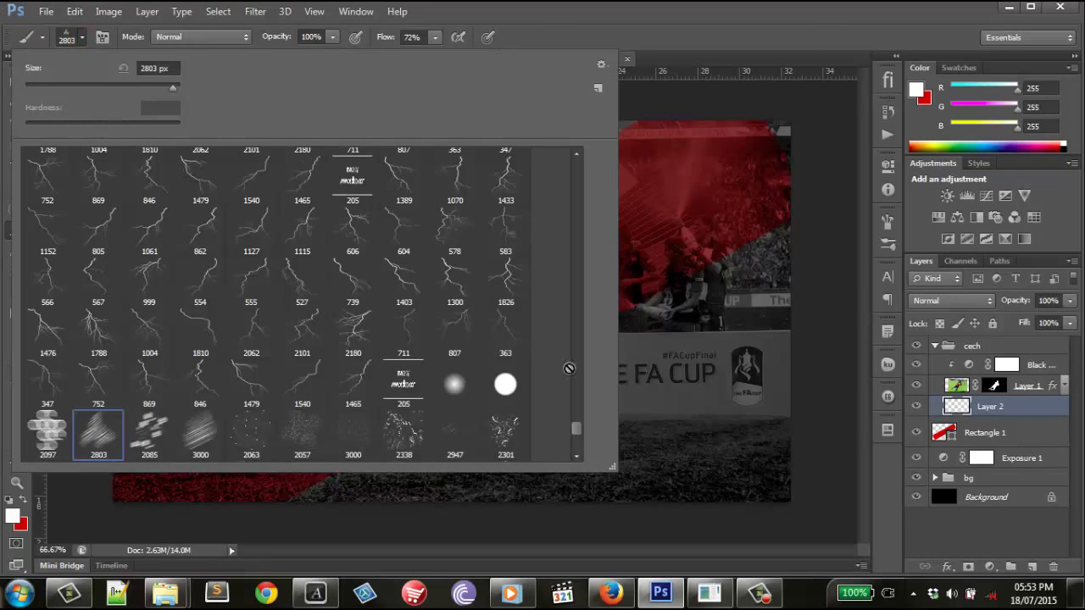
pyautogui.click(454, 385)
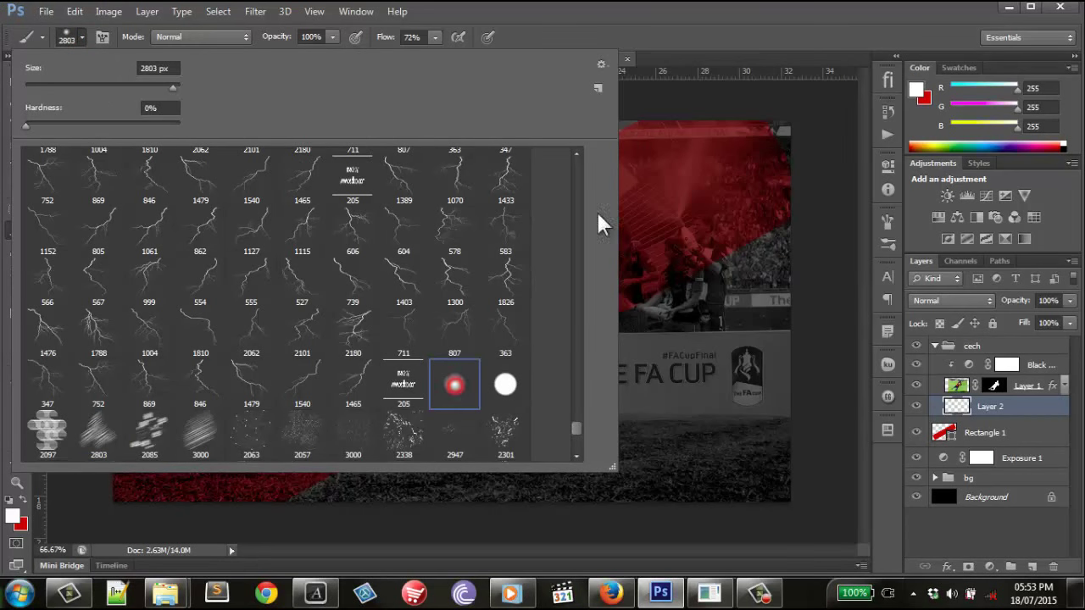
pyautogui.click(704, 7)
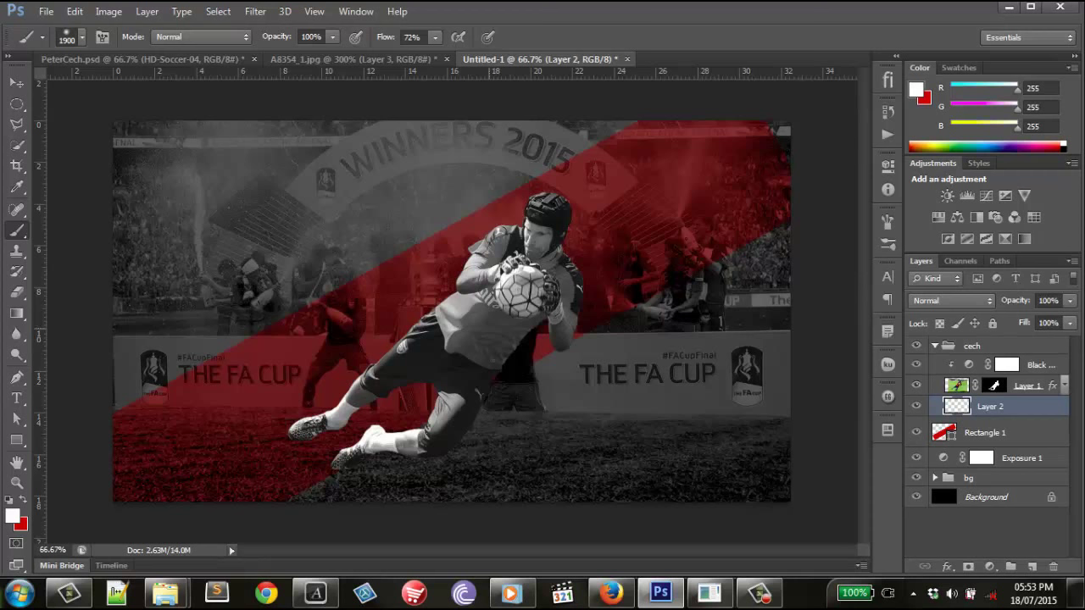
pyautogui.press('[')
pyautogui.press('[')
pyautogui.press('[')
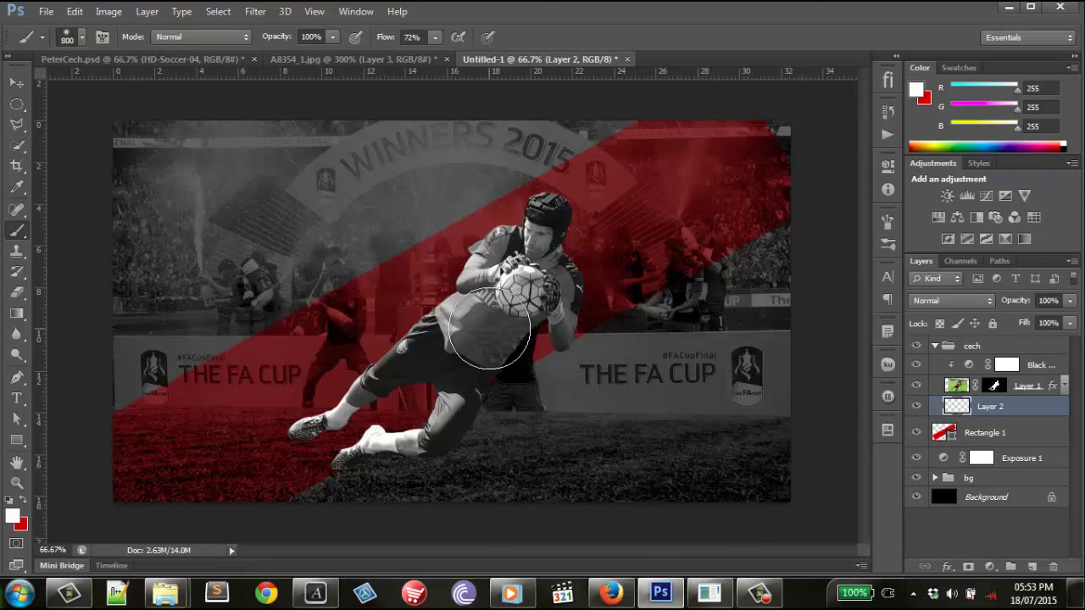
pyautogui.press('[')
pyautogui.press('[')
pyautogui.press('[')
pyautogui.press('[')
pyautogui.press('[')
pyautogui.press('[')
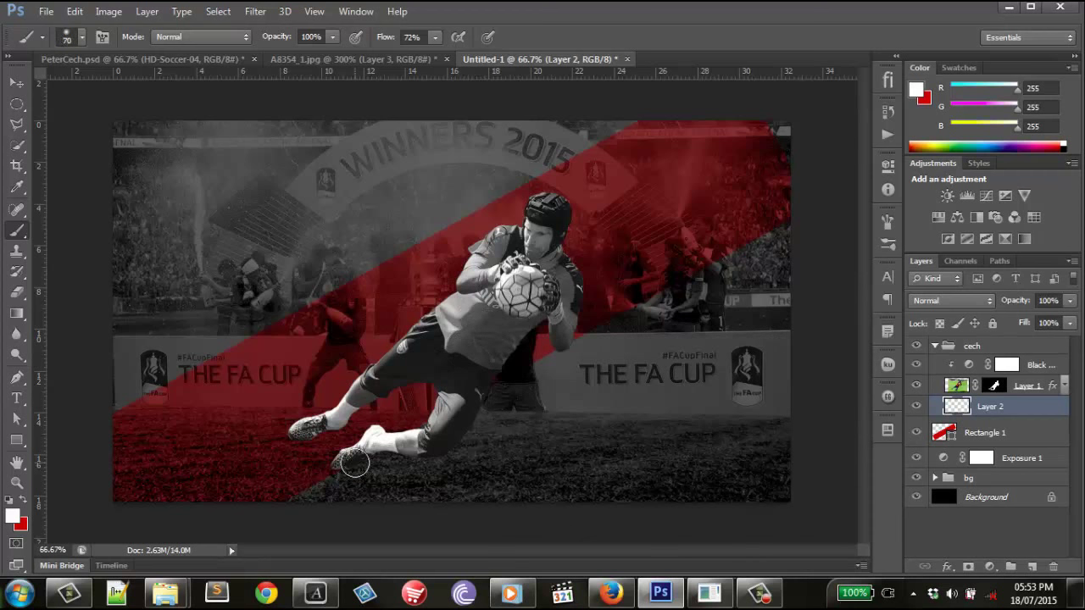
pyautogui.press('[')
pyautogui.press('d')
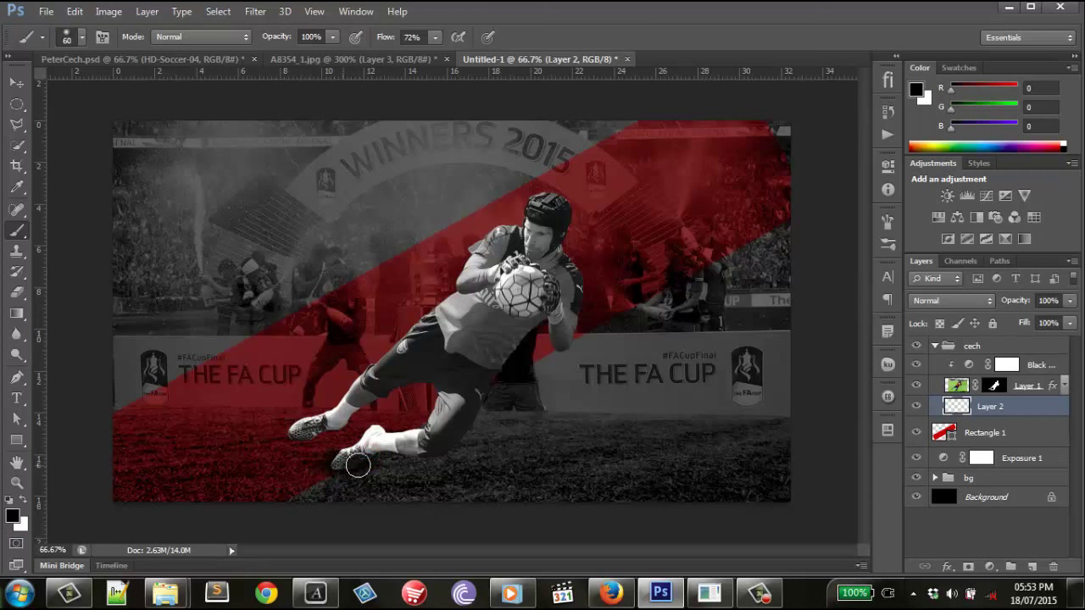
pyautogui.moveTo(357, 466)
pyautogui.mouseDown()
pyautogui.moveTo(388, 446)
pyautogui.moveTo(436, 455)
pyautogui.moveTo(523, 438)
pyautogui.moveTo(567, 448)
pyautogui.moveTo(356, 475)
pyautogui.mouseUp()
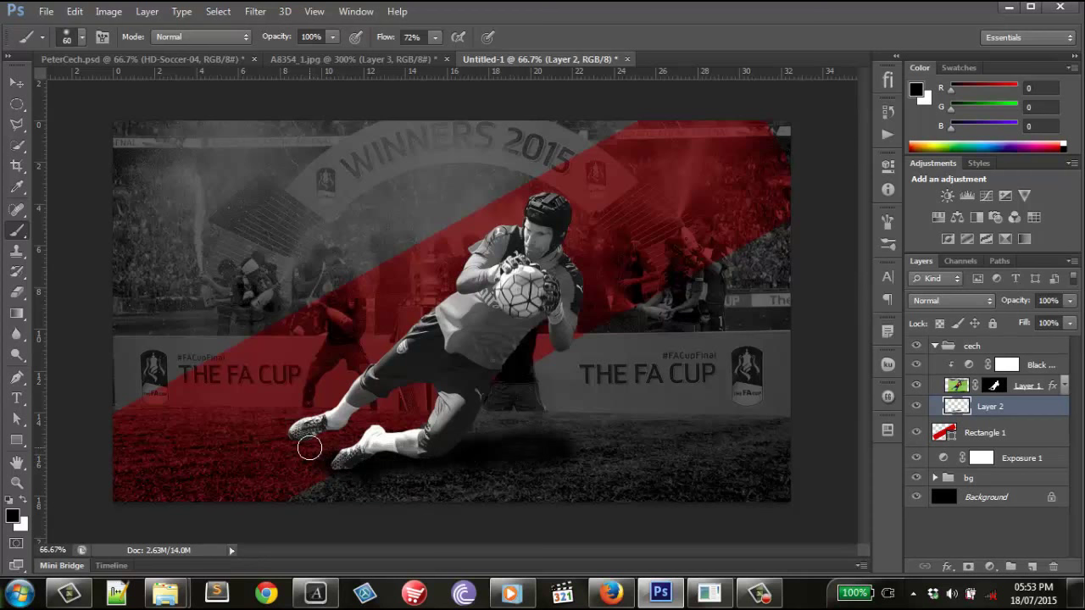
pyautogui.moveTo(310, 448)
pyautogui.mouseDown()
pyautogui.moveTo(334, 447)
pyautogui.moveTo(300, 438)
pyautogui.moveTo(380, 456)
pyautogui.moveTo(412, 450)
pyautogui.mouseUp()
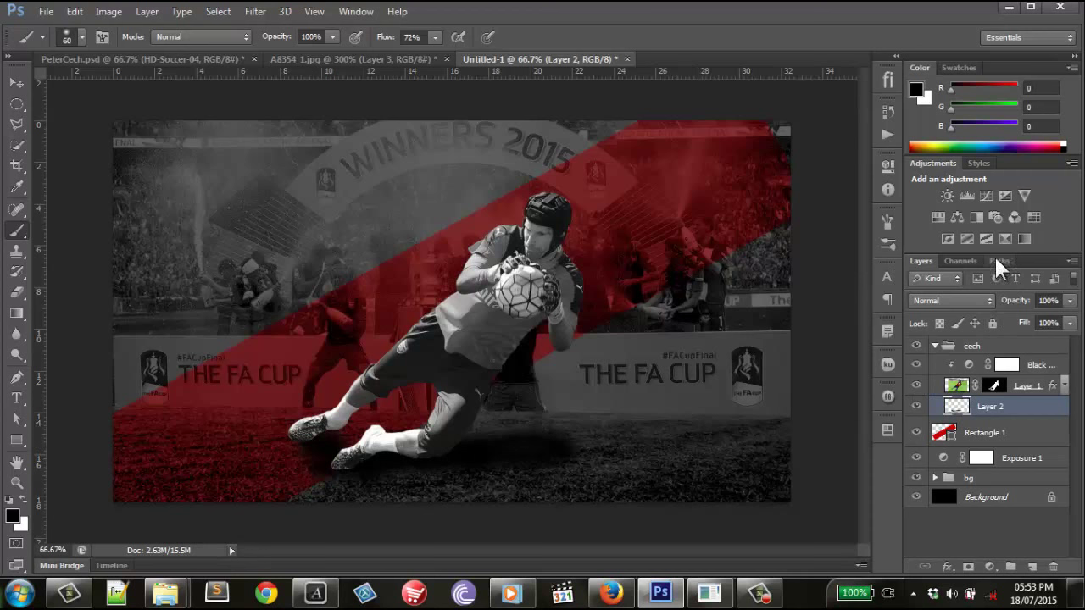
# Set the shadow layer to Multiply and soften it with a Gaussian Blur
pyautogui.click(983, 300)
pyautogui.click(949, 54)
pyautogui.click(264, 12)
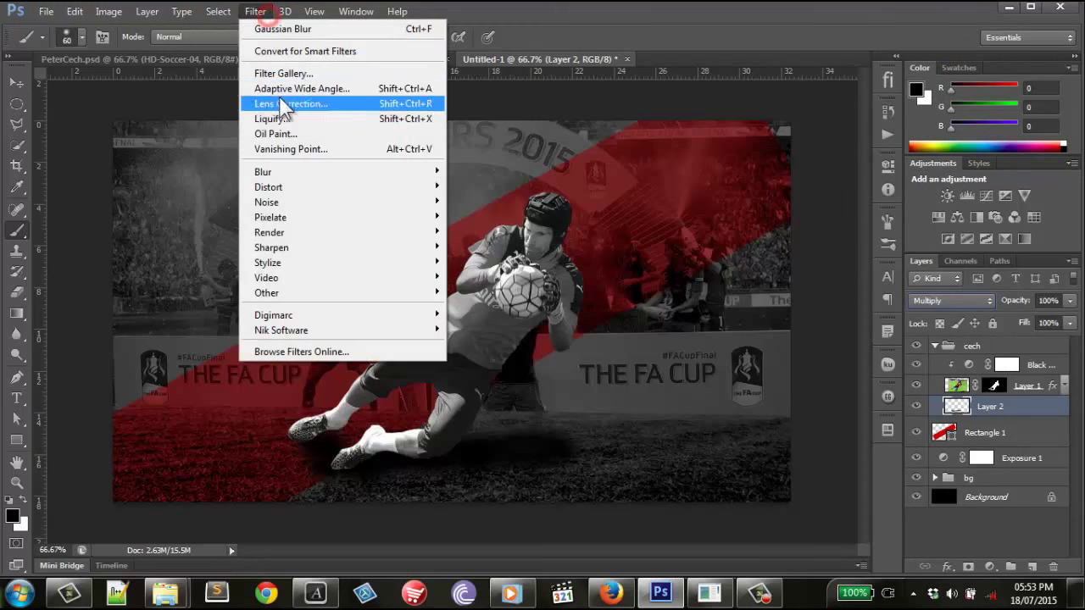
pyautogui.moveTo(263, 171)
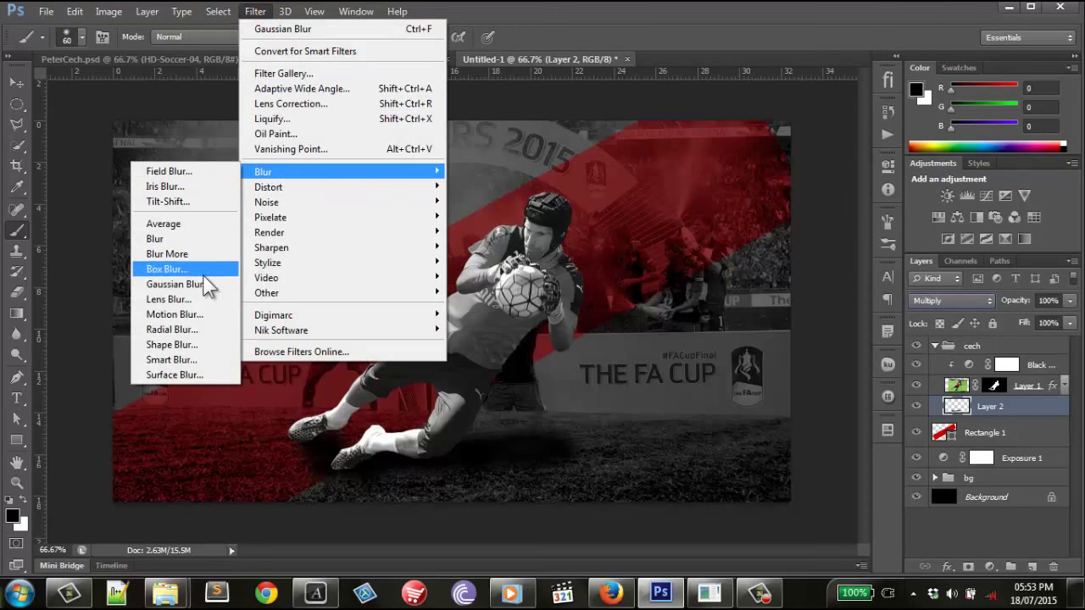
pyautogui.click(206, 288)
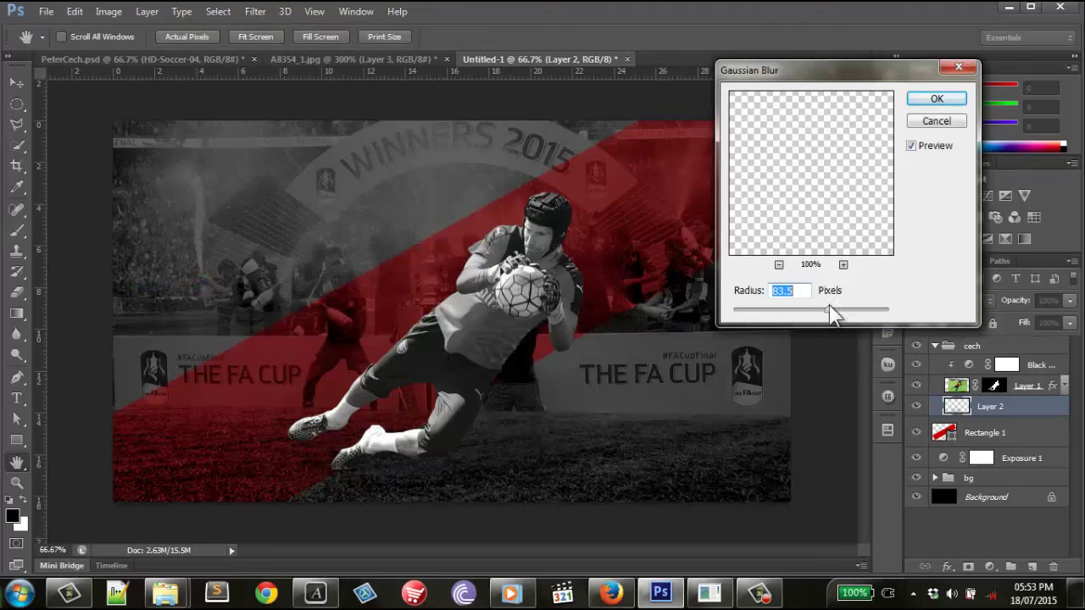
pyautogui.moveTo(828, 310); pyautogui.dragTo(780, 310)
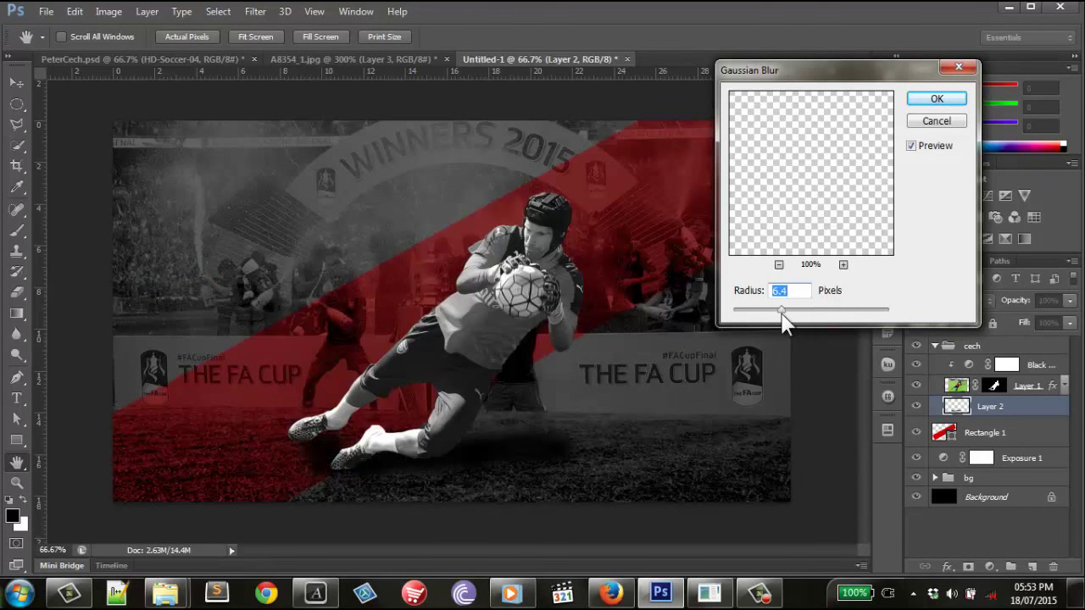
pyautogui.moveTo(780, 312); pyautogui.dragTo(807, 313)
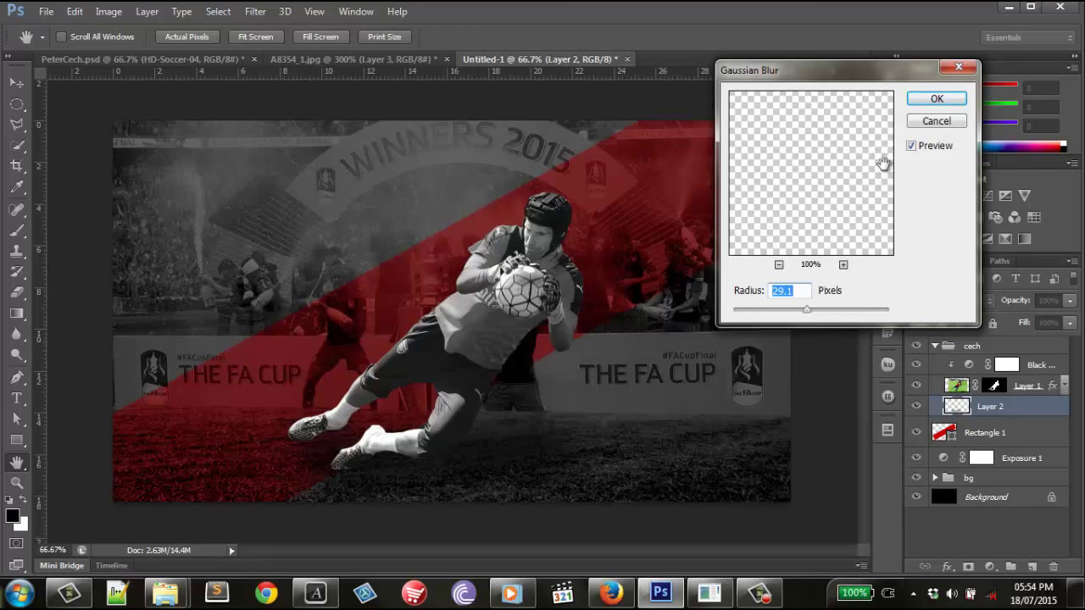
pyautogui.click(910, 99)
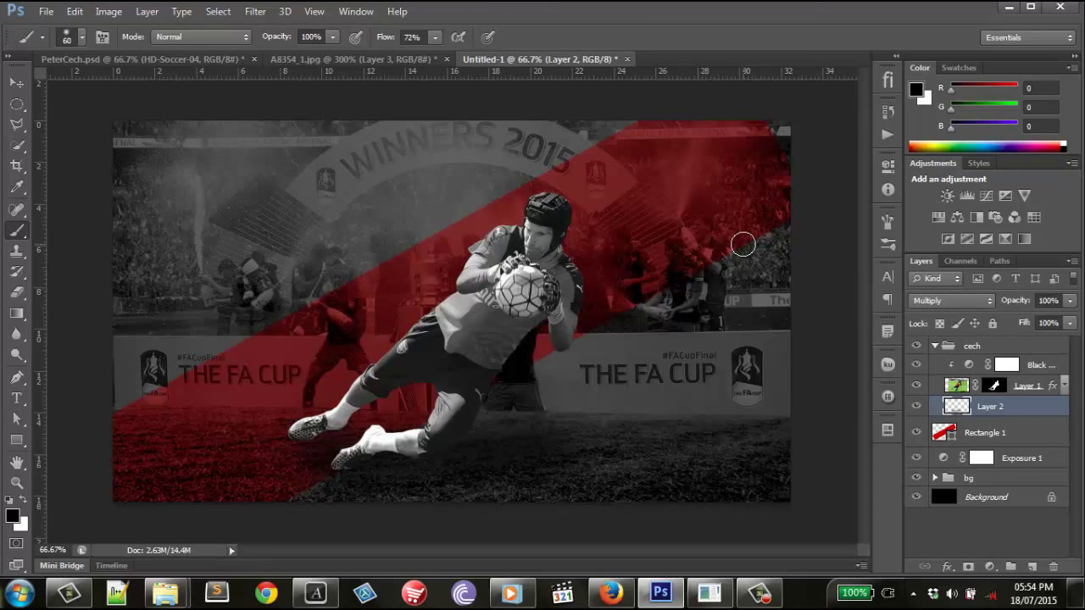
# Re-expand the cech group to list its layers and switch to the Move Tool
pyautogui.click(936, 346)
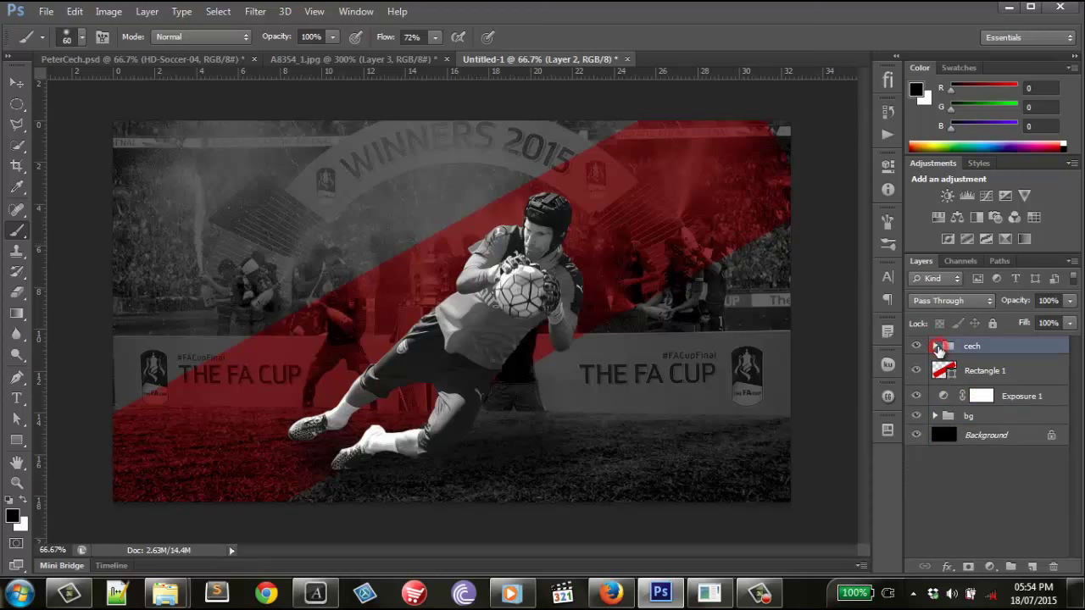
pyautogui.click(935, 346)
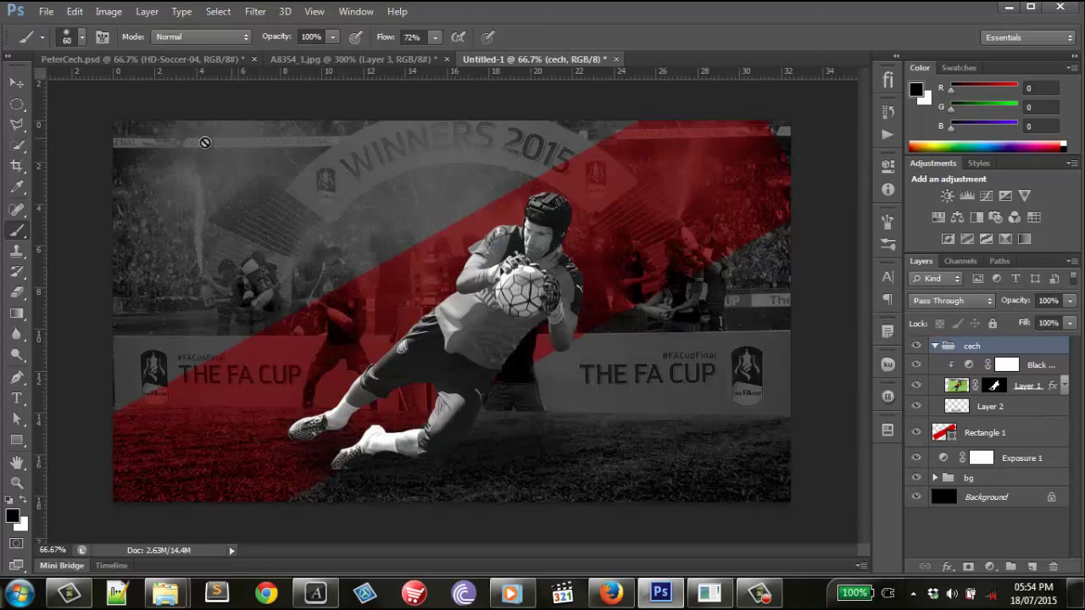
pyautogui.click(16, 82)
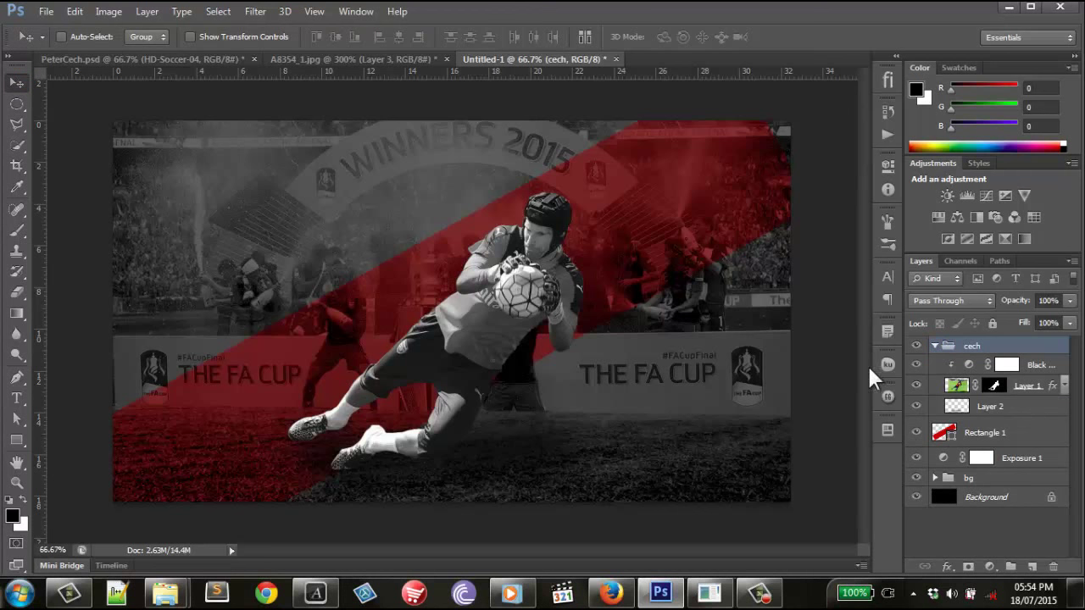
# Add an S-curve Curves adjustment above Black & White, clipped to the goalkeeper layer, then collapse the group
pyautogui.click(964, 365)
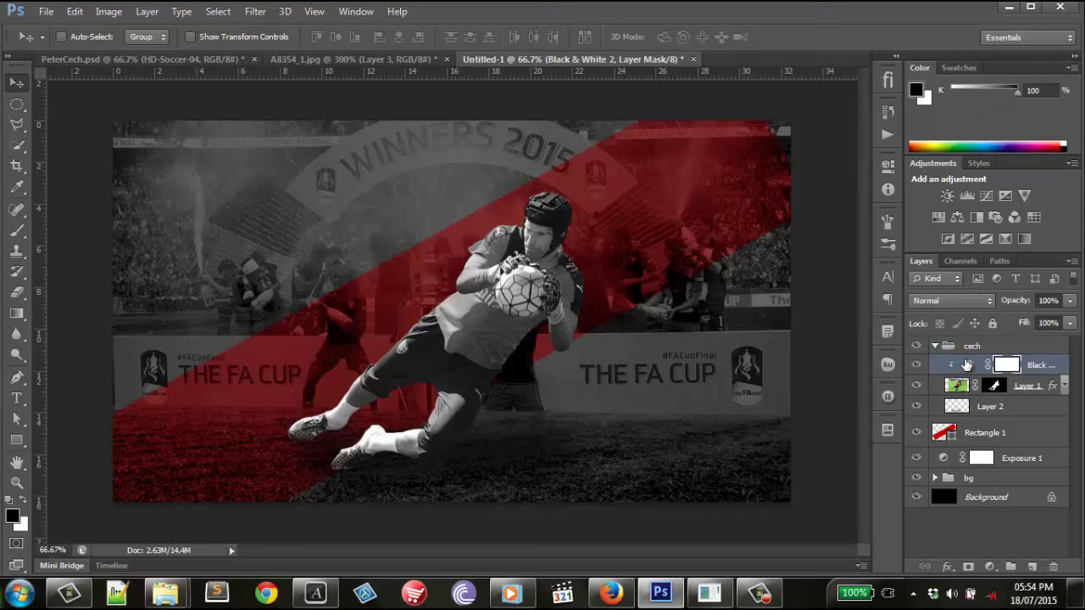
pyautogui.click(989, 566)
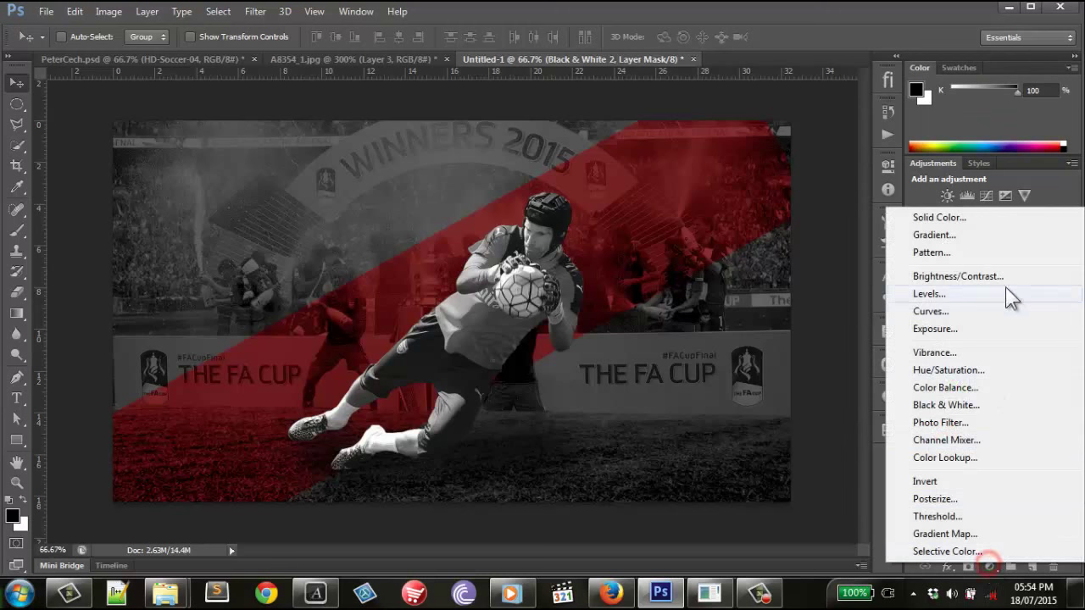
pyautogui.click(960, 311)
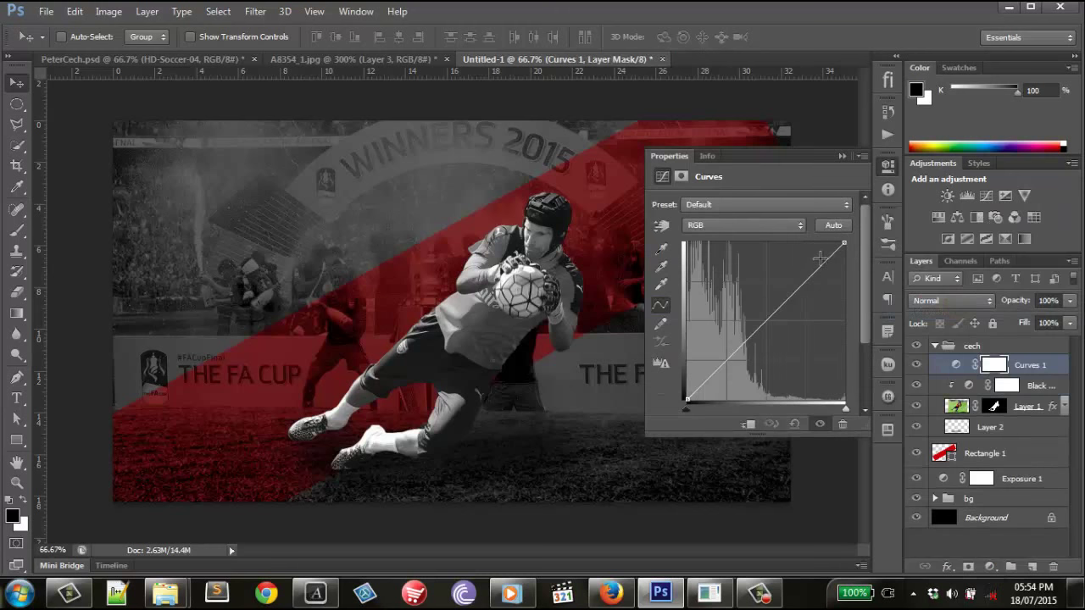
pyautogui.click(820, 258)
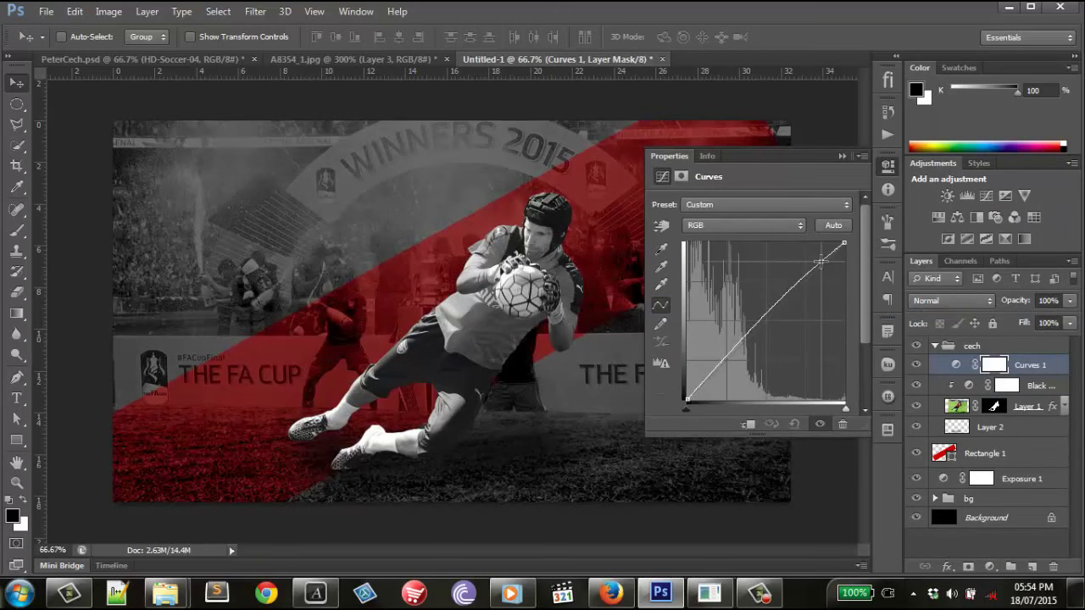
pyautogui.click(747, 424)
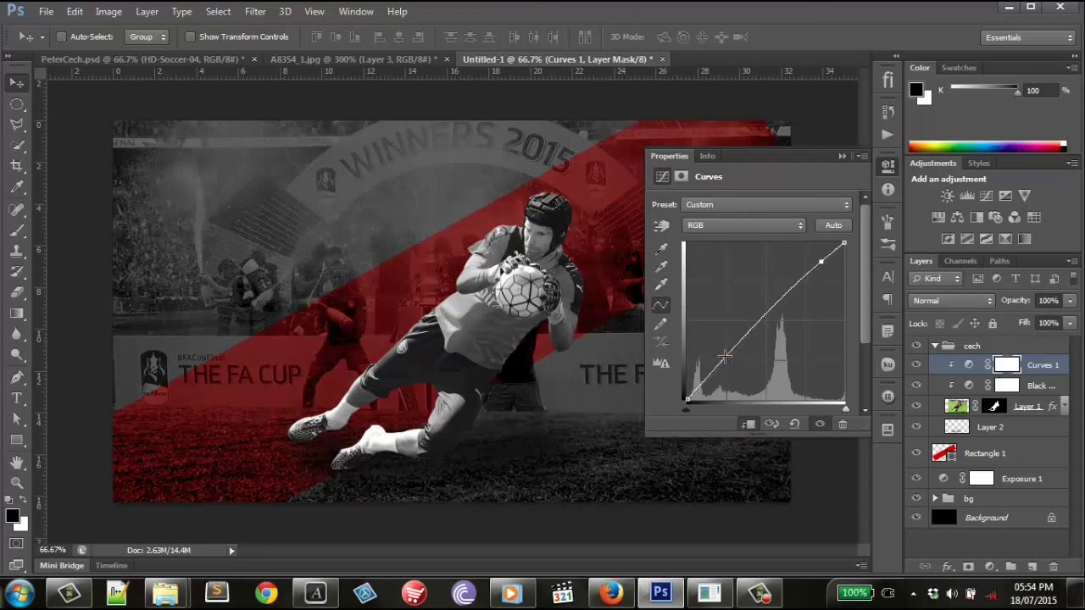
pyautogui.moveTo(725, 357); pyautogui.dragTo(724, 361)
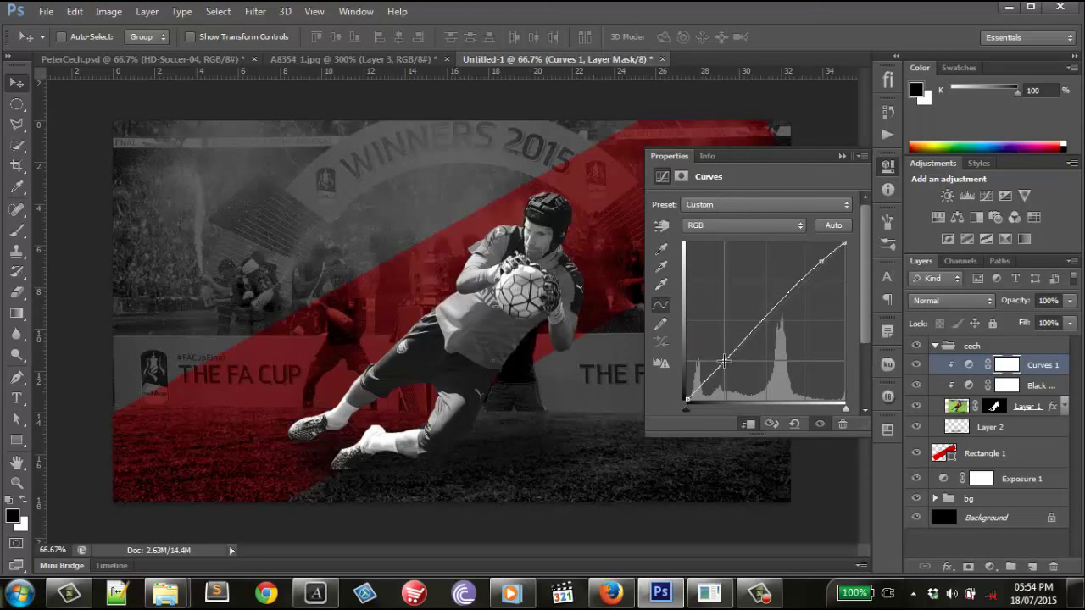
pyautogui.click(821, 423)
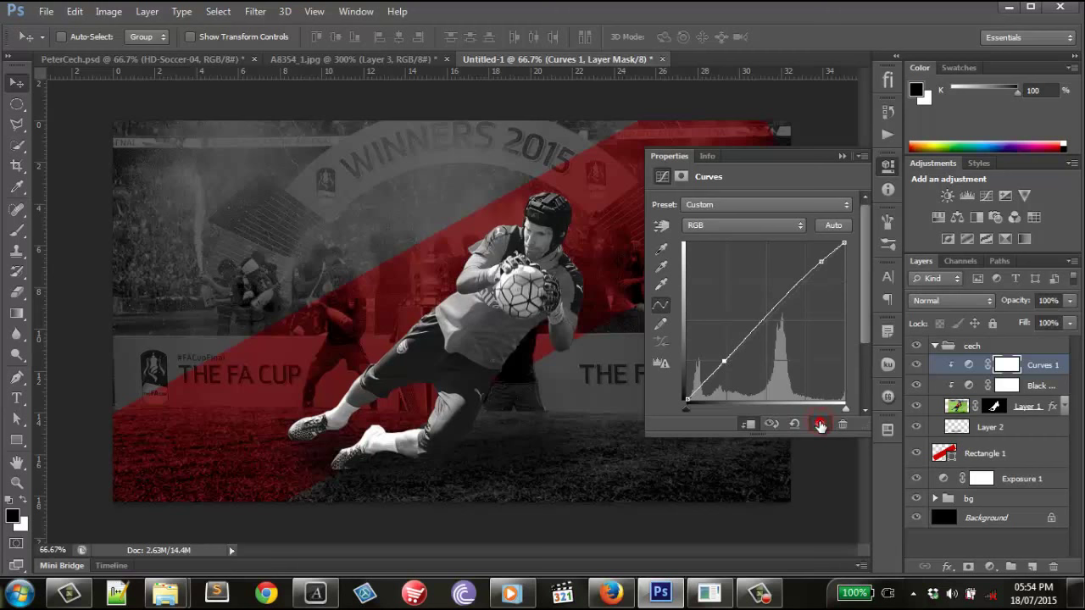
pyautogui.click(887, 189)
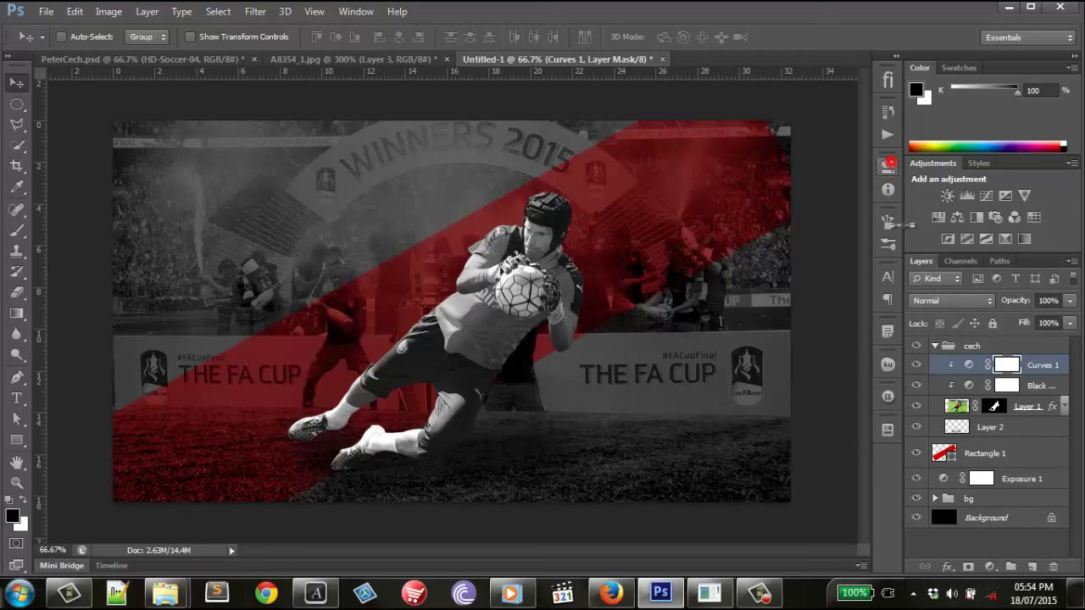
pyautogui.click(936, 346)
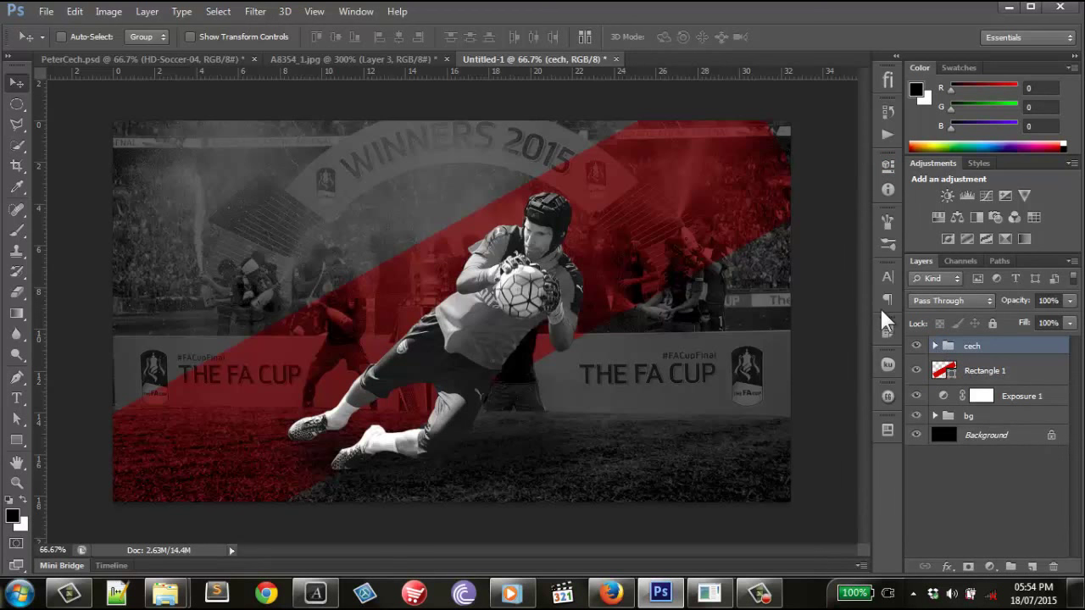
# Add Curves 2 above the cech group, lifting highlights and pulling down shadows
pyautogui.click(944, 370)
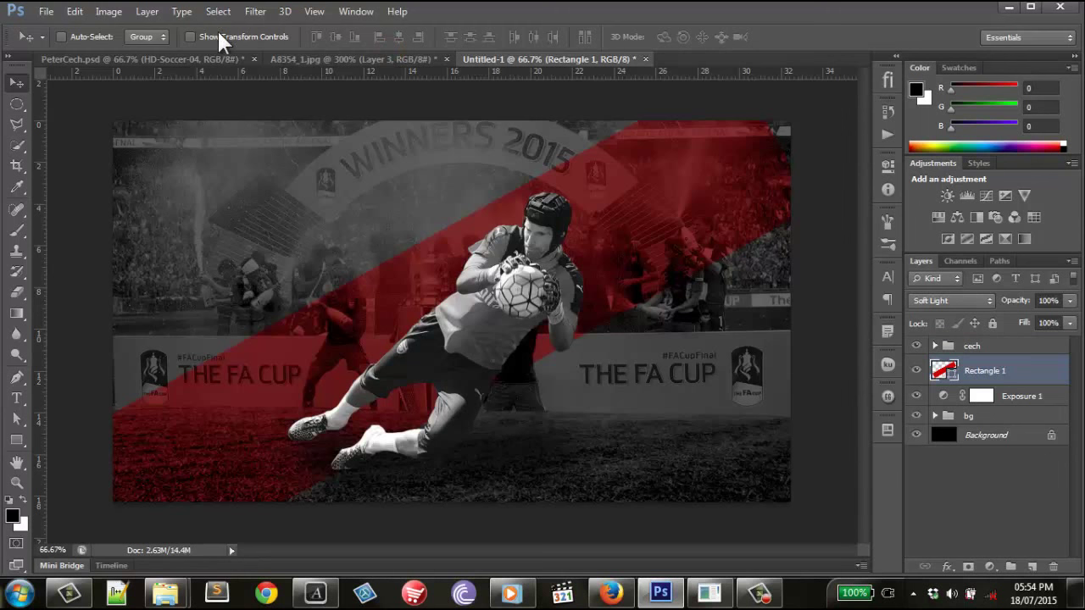
pyautogui.click(219, 54)
pyautogui.click(950, 346)
pyautogui.click(989, 566)
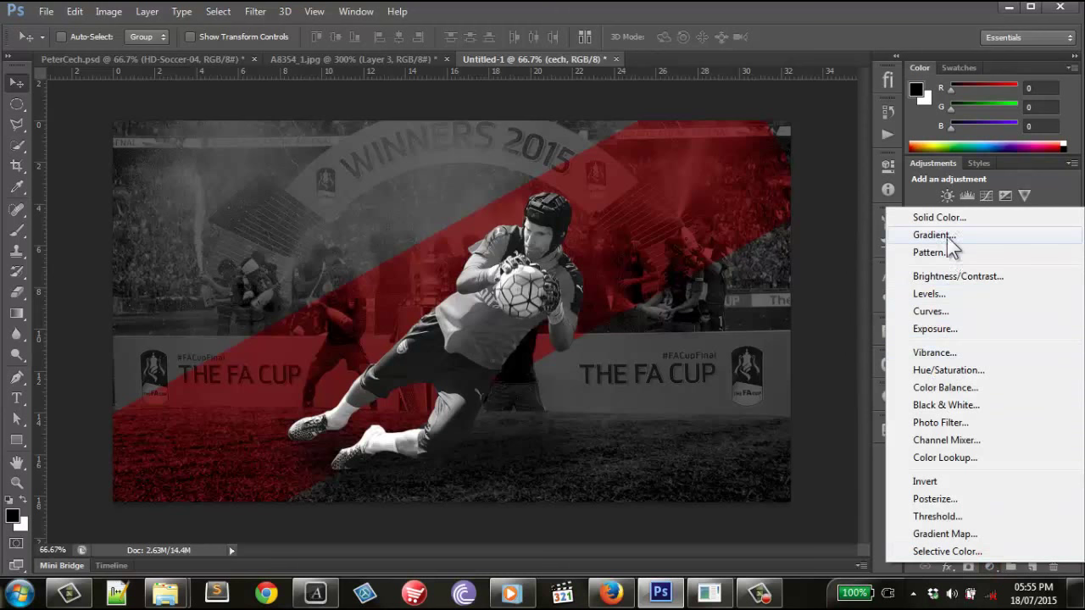
pyautogui.click(928, 311)
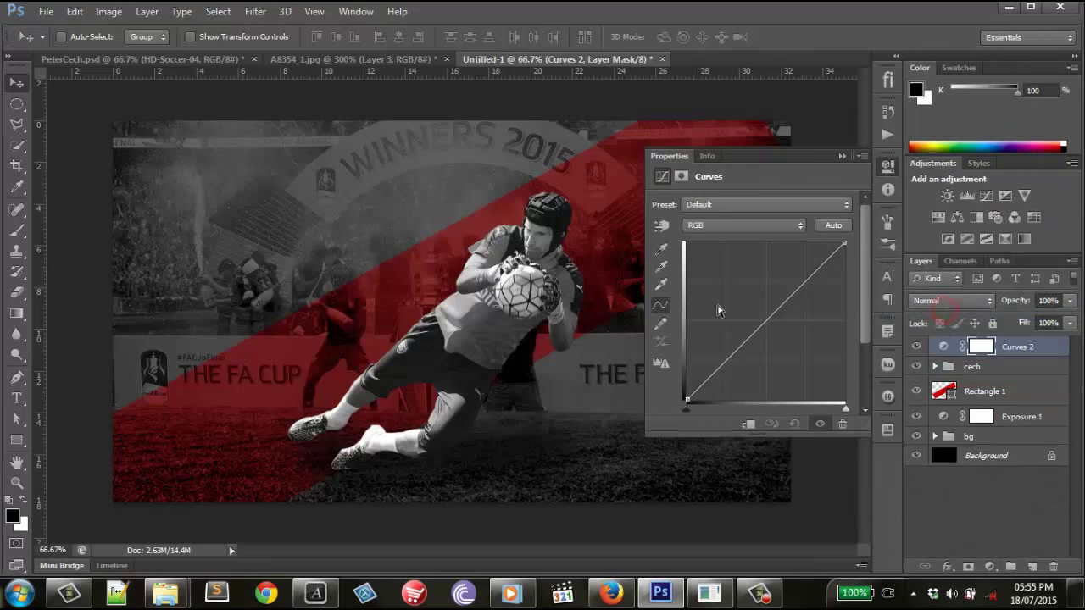
pyautogui.moveTo(816, 273)
pyautogui.mouseDown()
pyautogui.moveTo(819, 250)
pyautogui.moveTo(814, 271)
pyautogui.mouseUp()
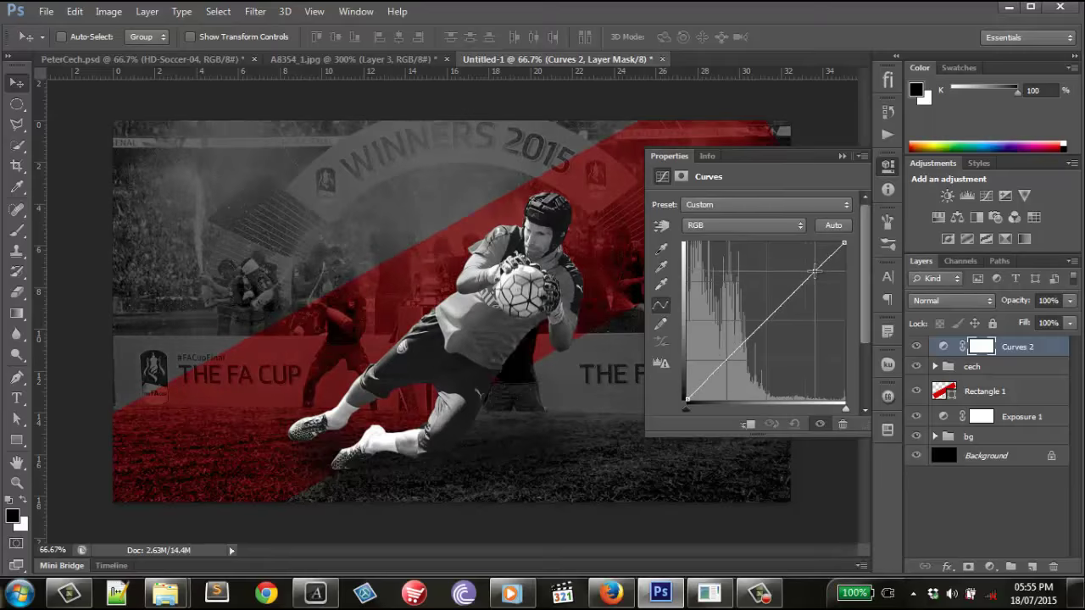
pyautogui.moveTo(694, 390); pyautogui.dragTo(696, 394)
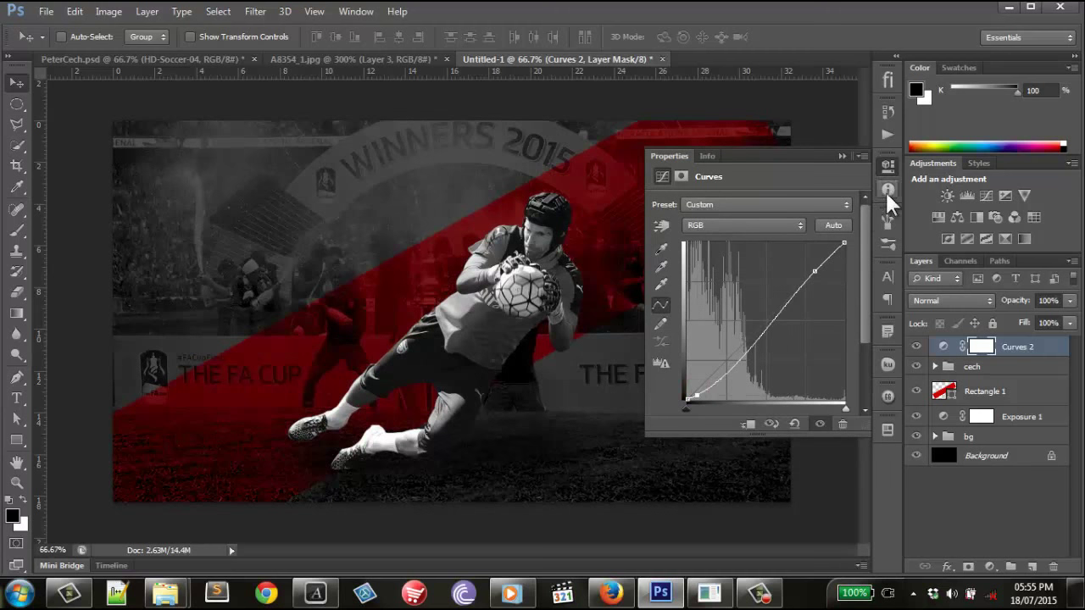
pyautogui.click(885, 166)
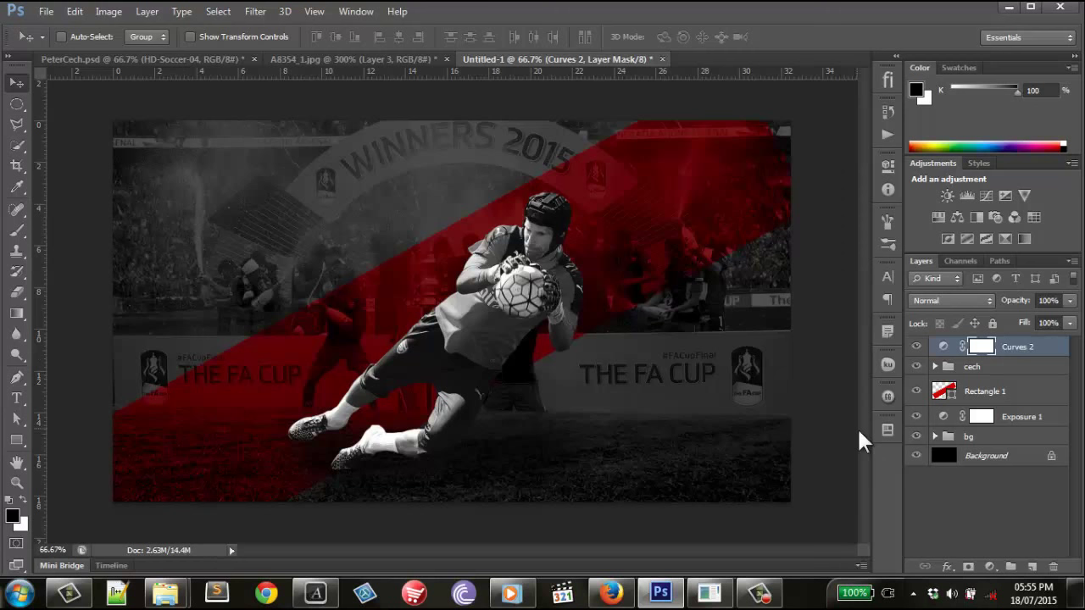
# Duplicate the Rectangle 1 red band twice into extra diagonal stripes and select both copies for transforming
pyautogui.click(946, 391)
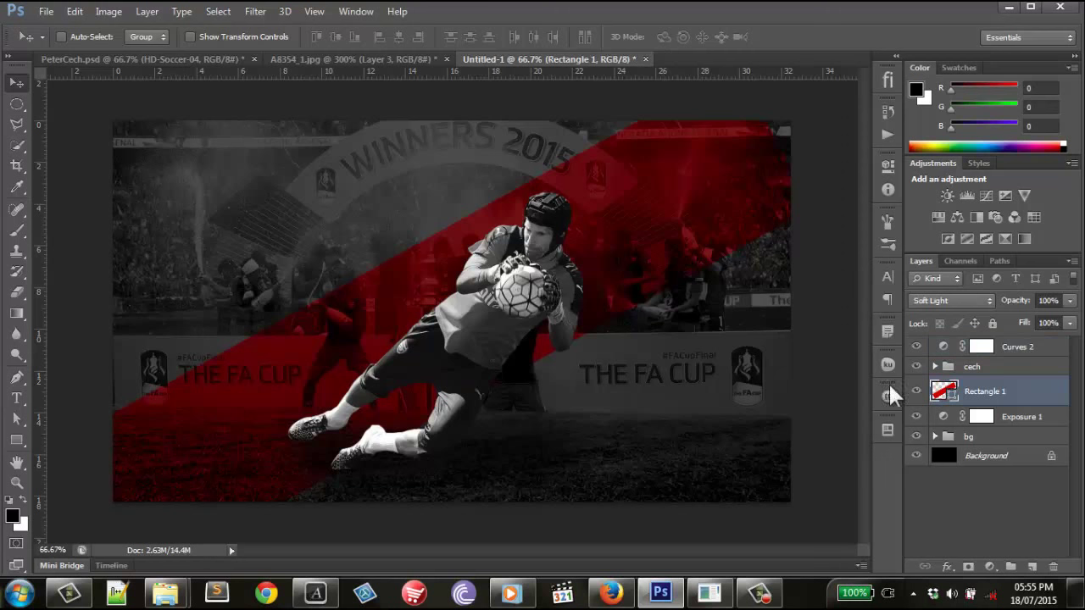
pyautogui.hotkey('ctrl', 'j')
pyautogui.moveTo(424, 335)
pyautogui.mouseDown()
pyautogui.moveTo(583, 509)
pyautogui.moveTo(529, 421)
pyautogui.mouseUp()
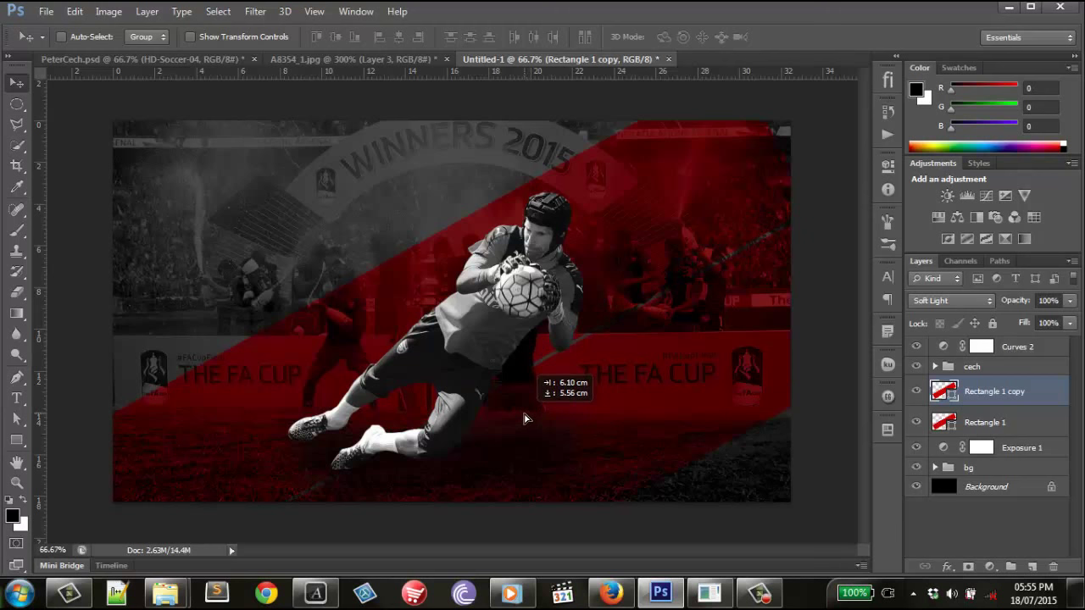
pyautogui.moveTo(529, 421); pyautogui.dragTo(321, 194)
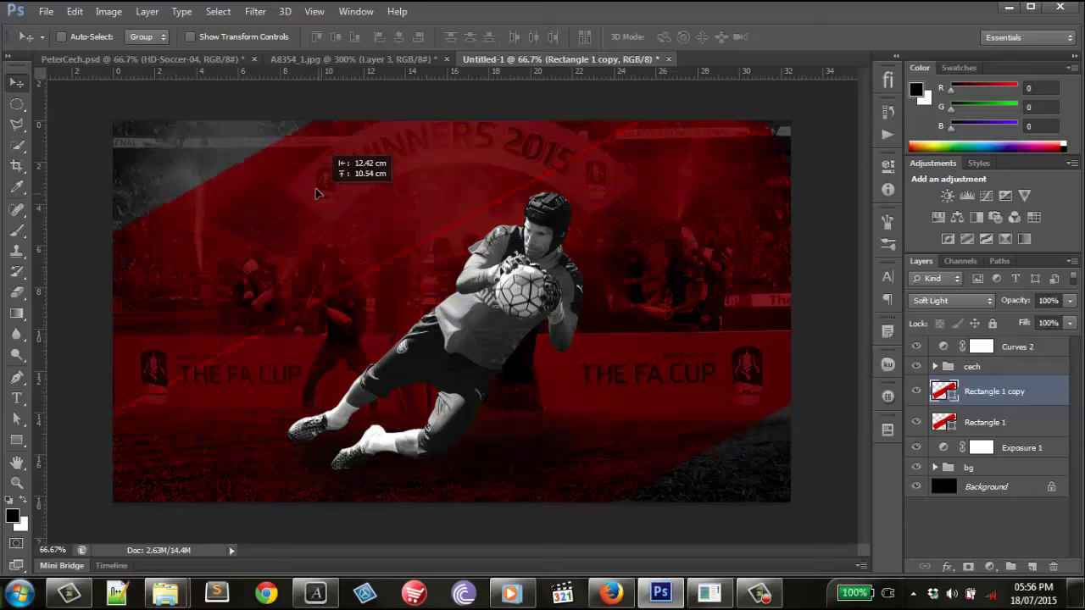
pyautogui.keyDown('alt'); pyautogui.click(321, 198); pyautogui.keyUp('alt')
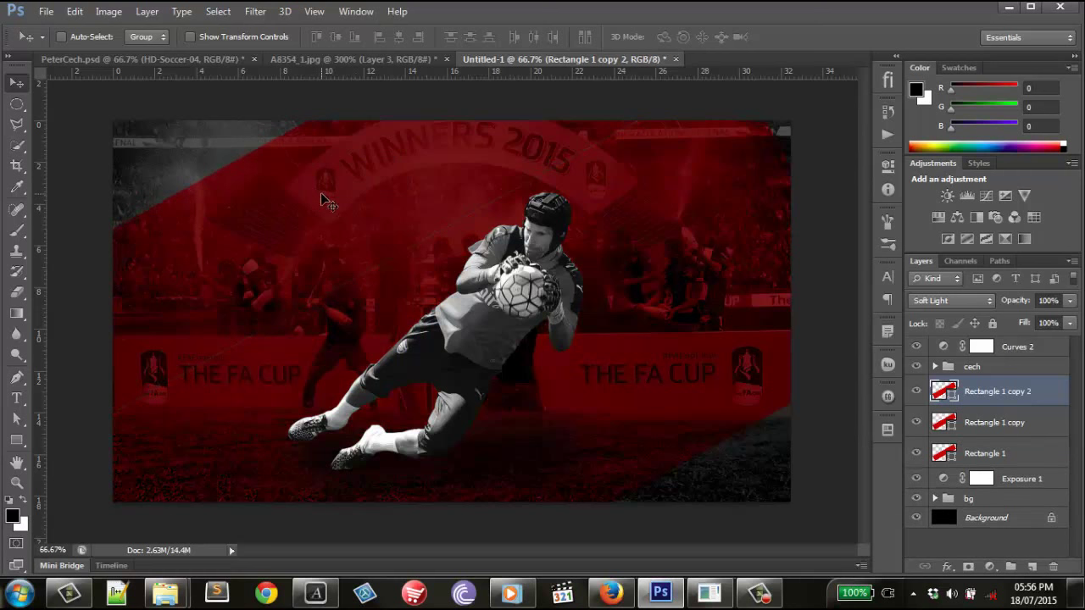
pyautogui.click(916, 422)
pyautogui.keyDown('shift'); pyautogui.click(945, 427); pyautogui.keyUp('shift')
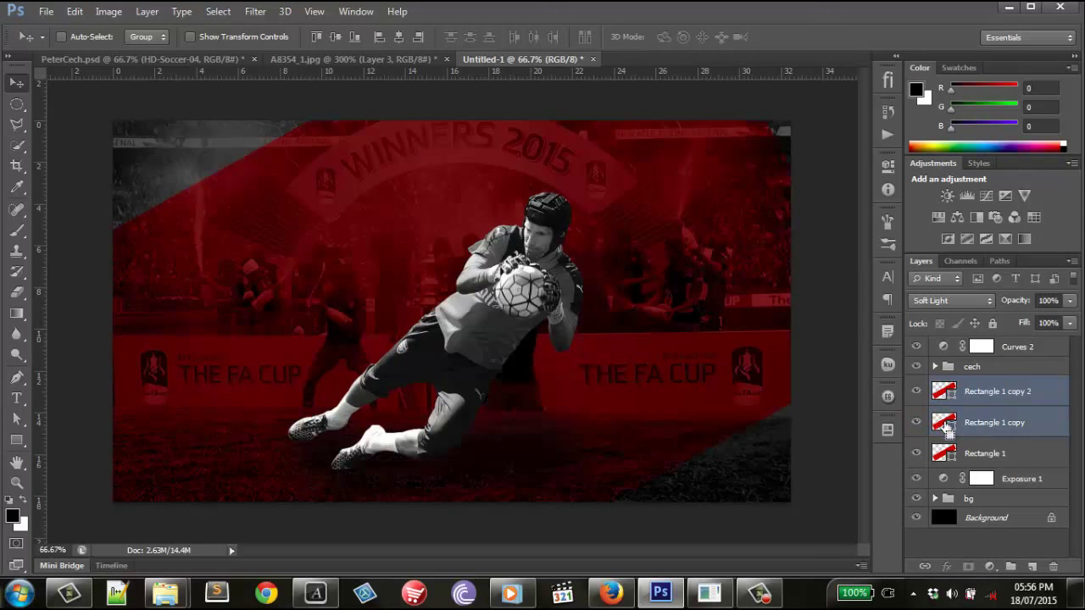
pyautogui.hotkey('ctrl', 't')
pyautogui.hotkey('ctrl', '-')
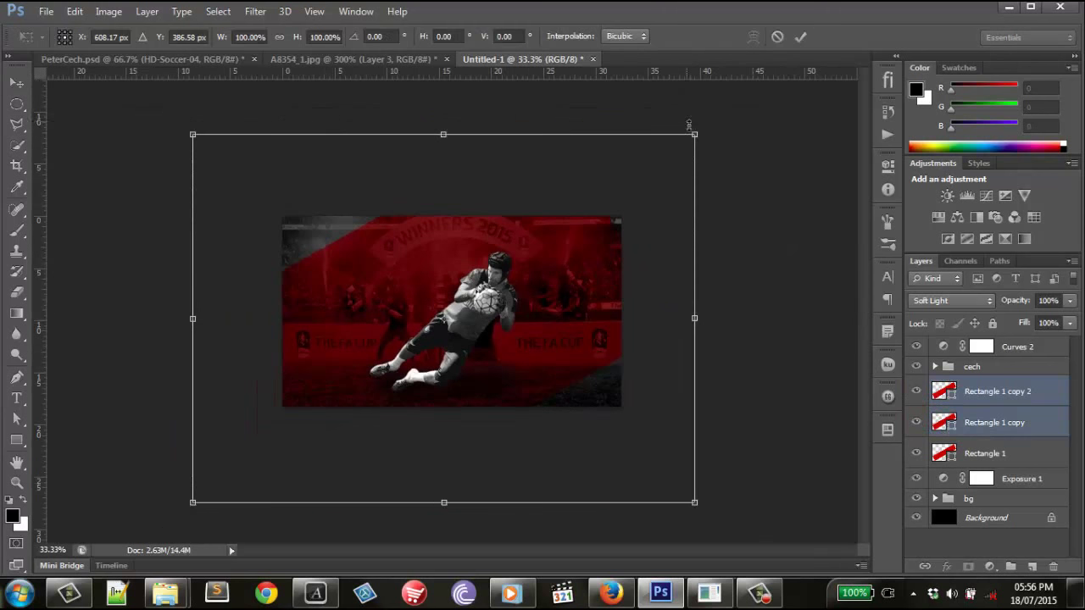
# Move the two copied bands left and down, commit, and stack them above the cech group
pyautogui.moveTo(690, 135); pyautogui.dragTo(606, 203)
pyautogui.hotkey('ctrl', 'z')
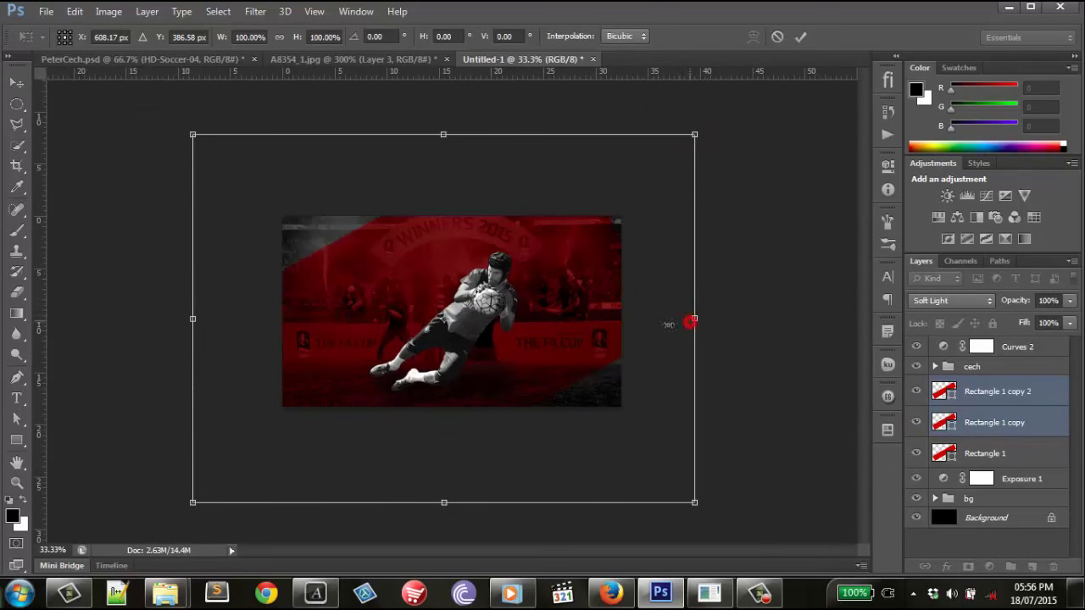
pyautogui.moveTo(694, 318); pyautogui.dragTo(620, 318)
pyautogui.hotkey('ctrl', 'z')
pyautogui.moveTo(697, 142); pyautogui.dragTo(593, 218)
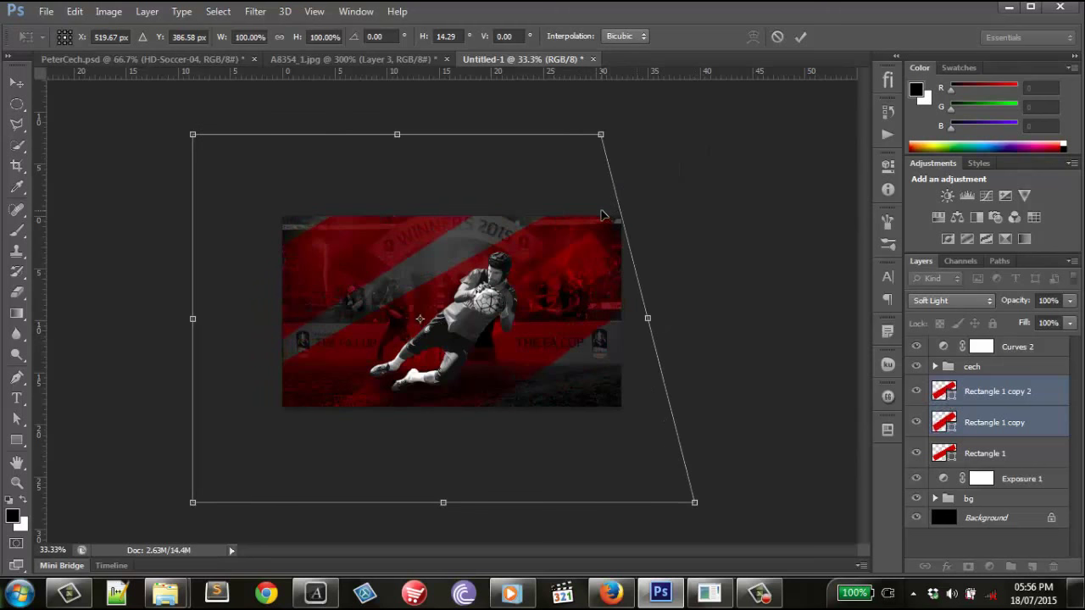
pyautogui.hotkey('ctrl', 'z')
pyautogui.moveTo(476, 366)
pyautogui.mouseDown()
pyautogui.moveTo(333, 441)
pyautogui.moveTo(353, 427)
pyautogui.mouseUp()
pyautogui.press('Right')
pyautogui.press('Right')
pyautogui.press('Right')
pyautogui.press('Down')
pyautogui.press('Down')
pyautogui.press('Down')
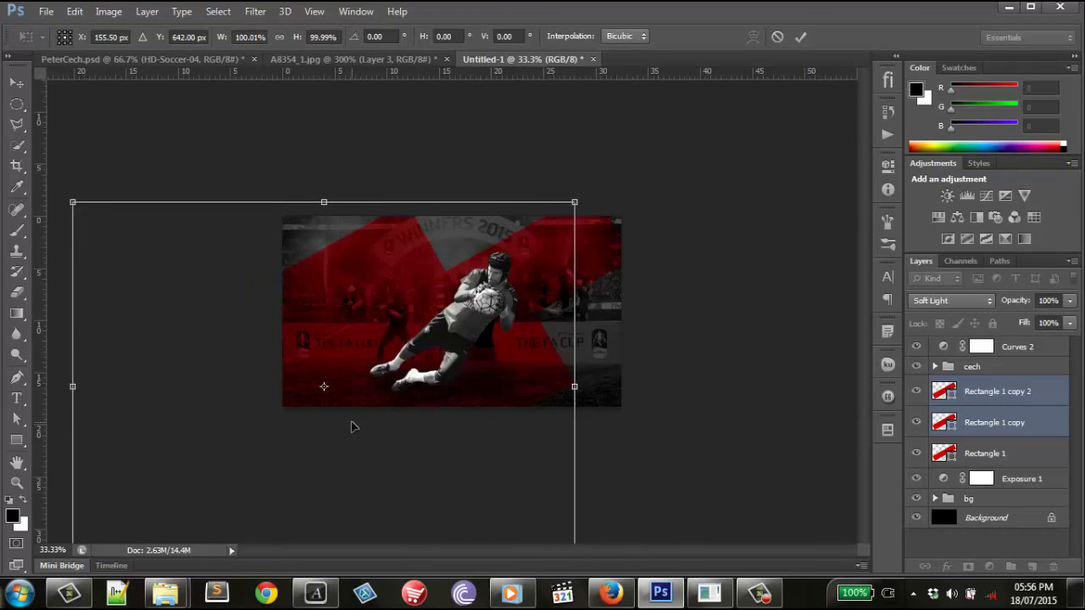
pyautogui.click(801, 36)
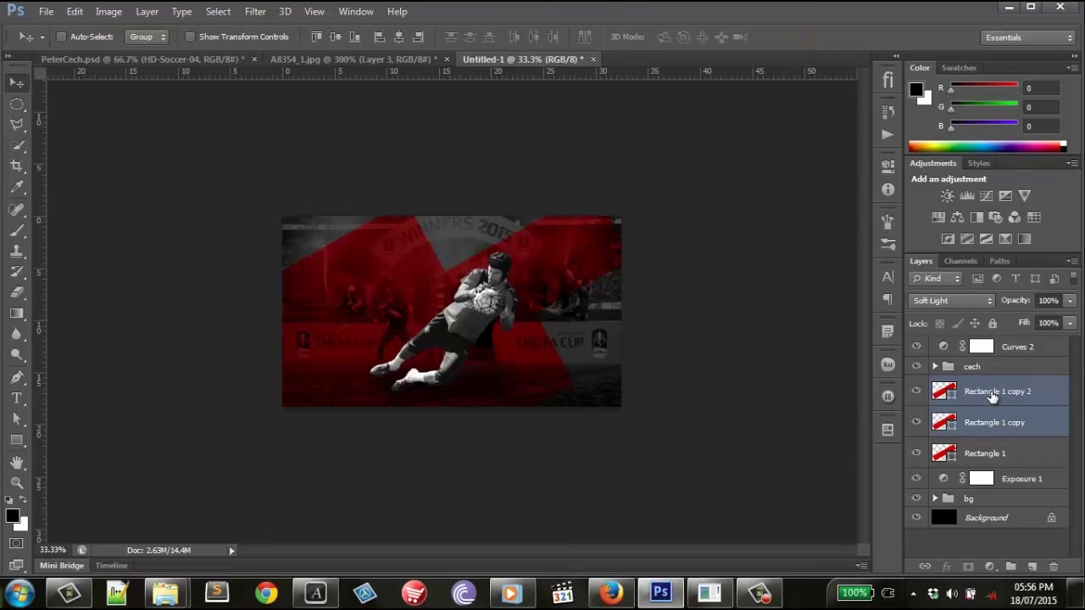
pyautogui.moveTo(983, 391); pyautogui.dragTo(983, 356)
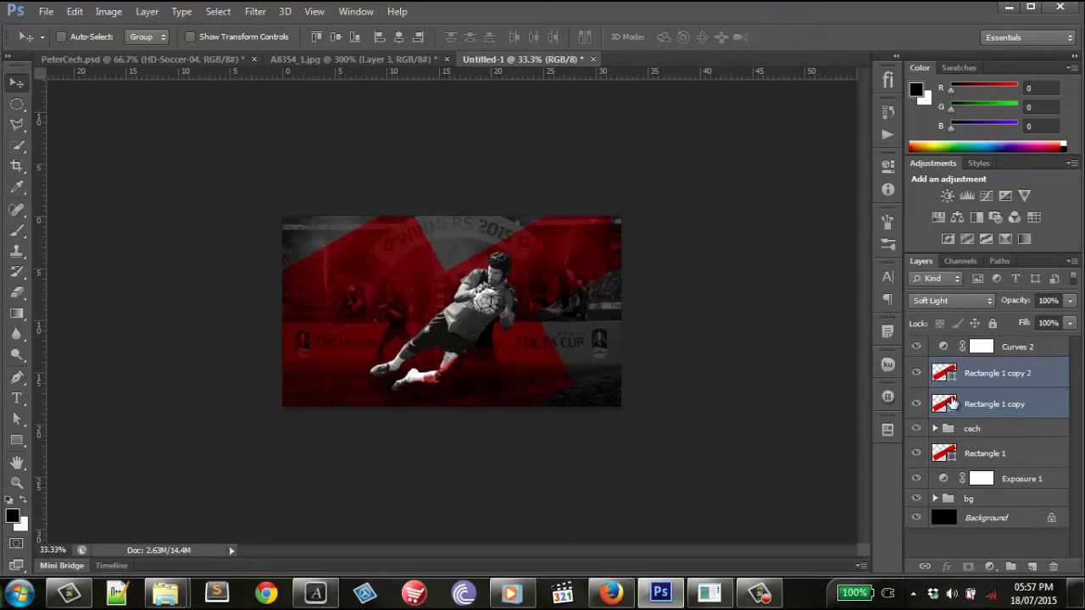
# Stretch the Rectangle 1 copy band upward with Free Transform
pyautogui.click(964, 404)
pyautogui.hotkey('ctrl', '+')
pyautogui.hotkey('ctrl', '+')
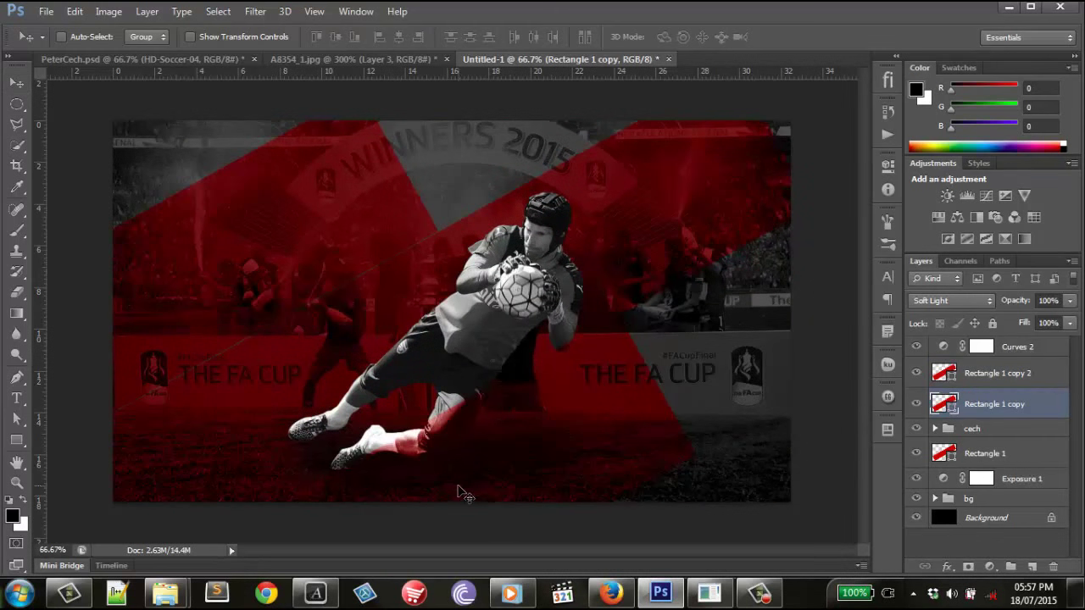
pyautogui.hotkey('ctrl', 't')
pyautogui.moveTo(320, 312); pyautogui.dragTo(320, 193)
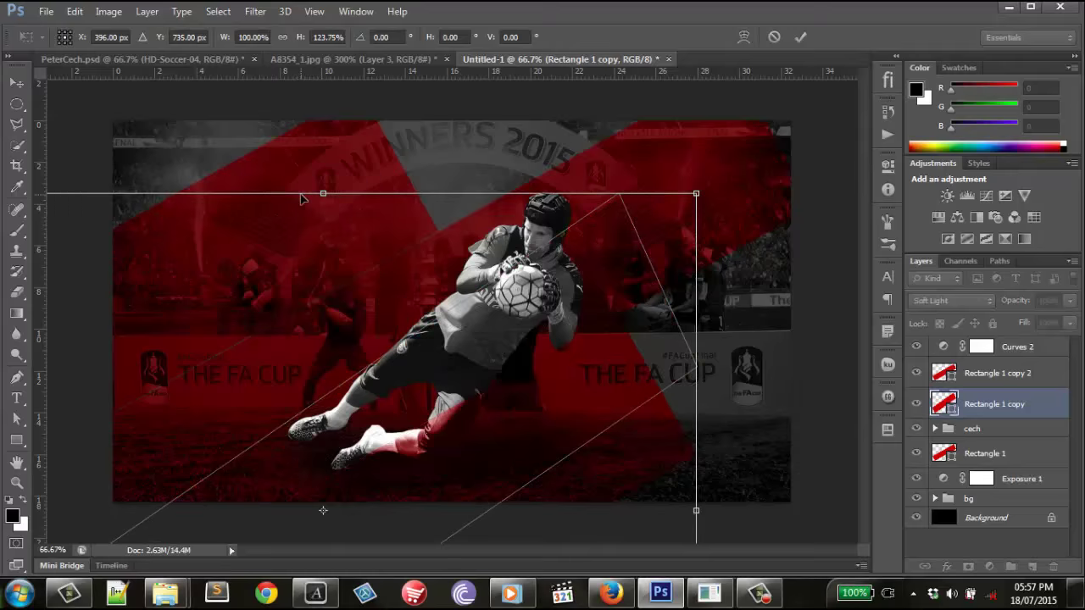
pyautogui.click(800, 36)
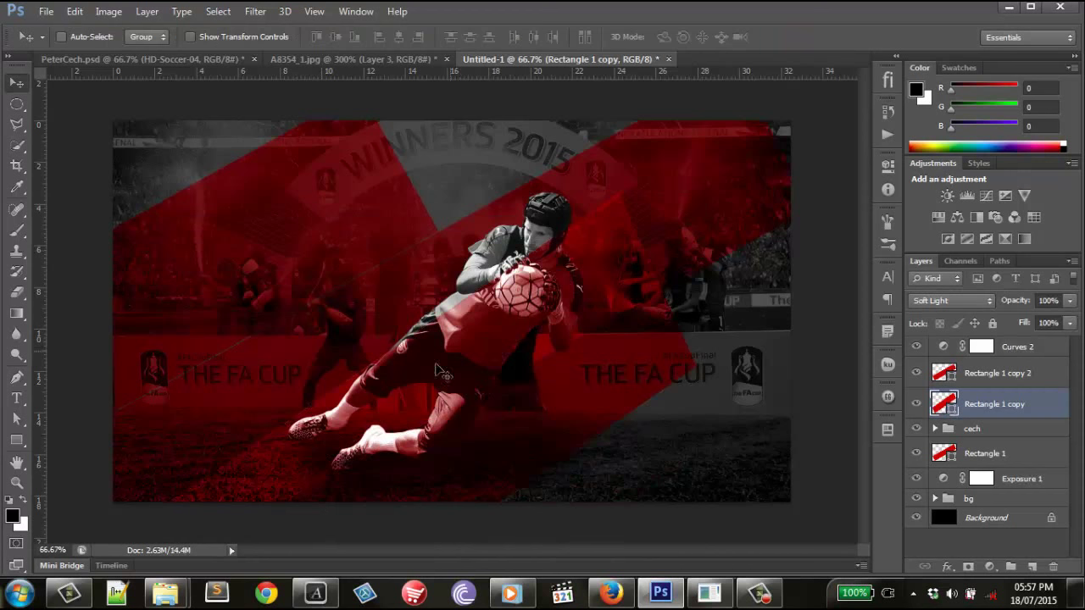
# Widen the Rectangle 1 copy 2 band toward the right
pyautogui.click(945, 373)
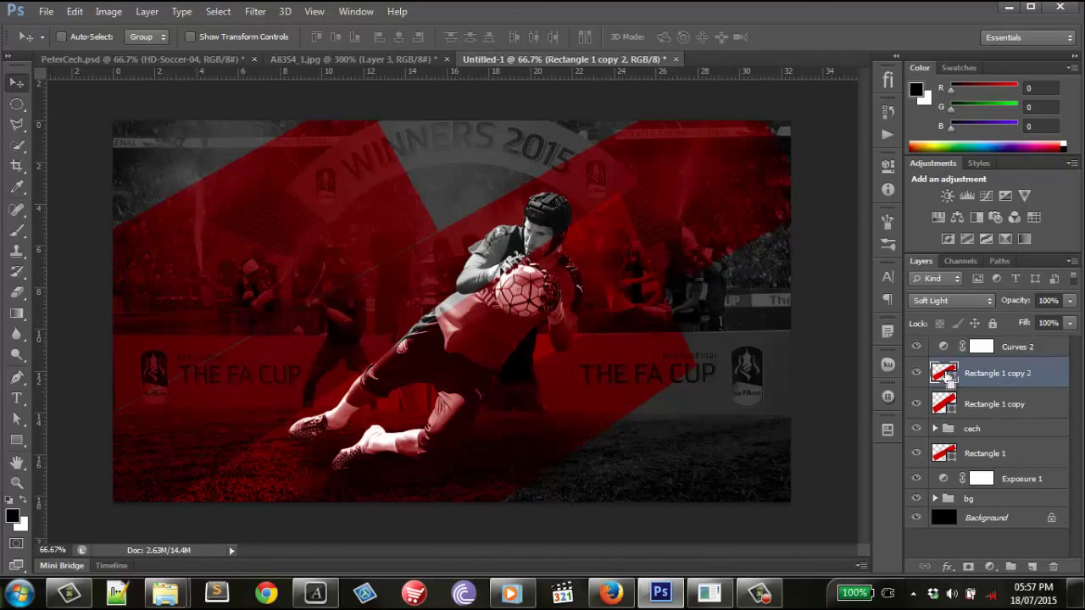
pyautogui.hotkey('ctrl', 't')
pyautogui.moveTo(438, 347); pyautogui.dragTo(488, 347)
pyautogui.moveTo(489, 476); pyautogui.dragTo(543, 526)
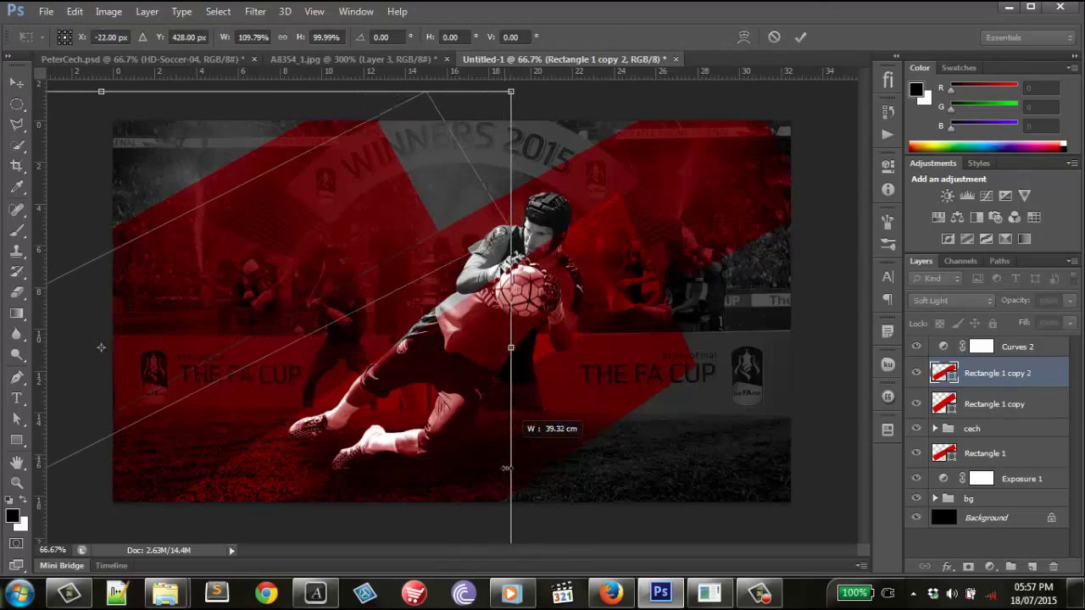
pyautogui.click(800, 37)
pyautogui.hotkey('ctrl', '-')
pyautogui.hotkey('ctrl', '-')
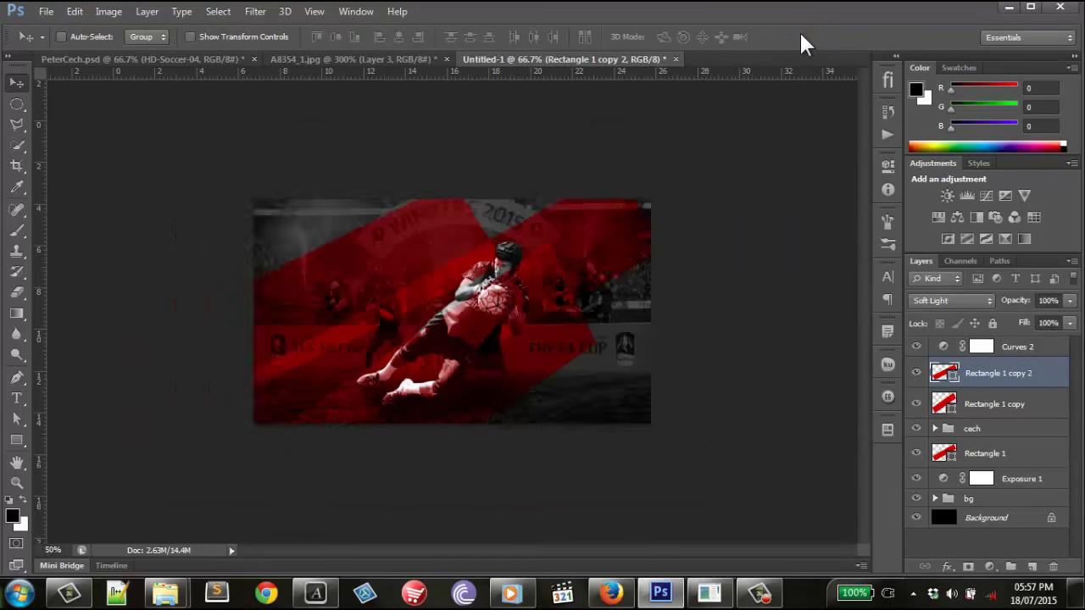
pyautogui.hotkey('ctrl', '-')
# Shrink the Rectangle 1 copy band from its top-right corner to about 86% by 76%
pyautogui.hotkey('alt', '[')
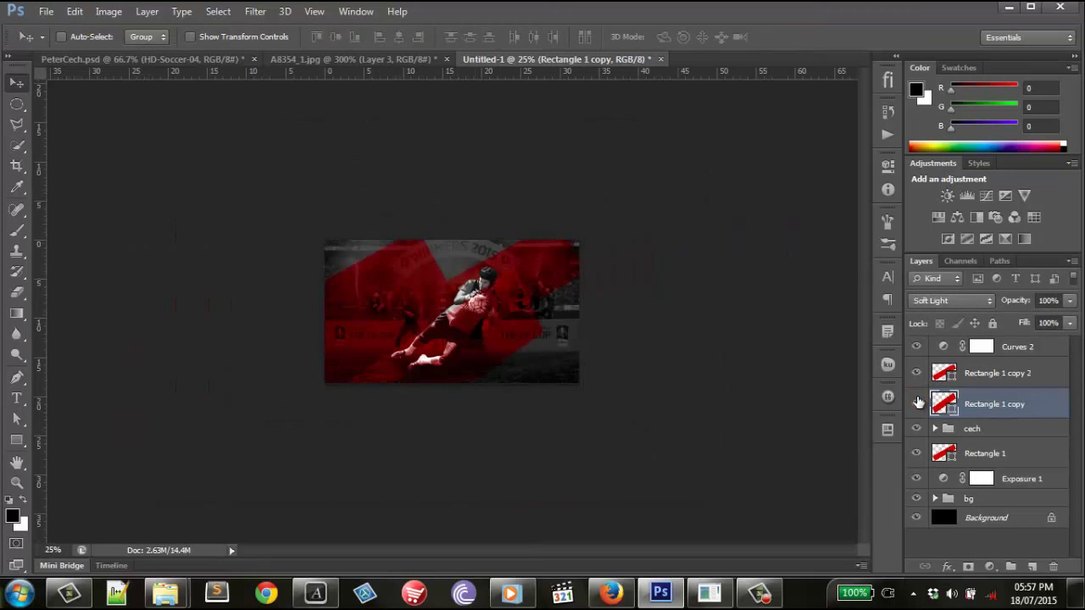
pyautogui.hotkey('ctrl', 't')
pyautogui.hotkey('ctrl', '+')
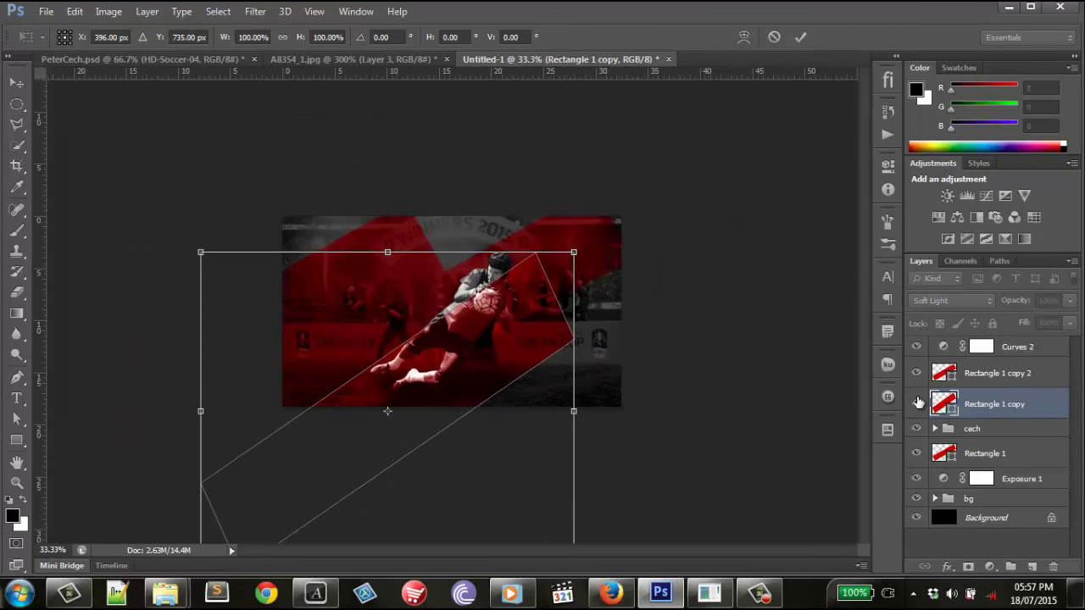
pyautogui.moveTo(576, 252); pyautogui.dragTo(532, 337)
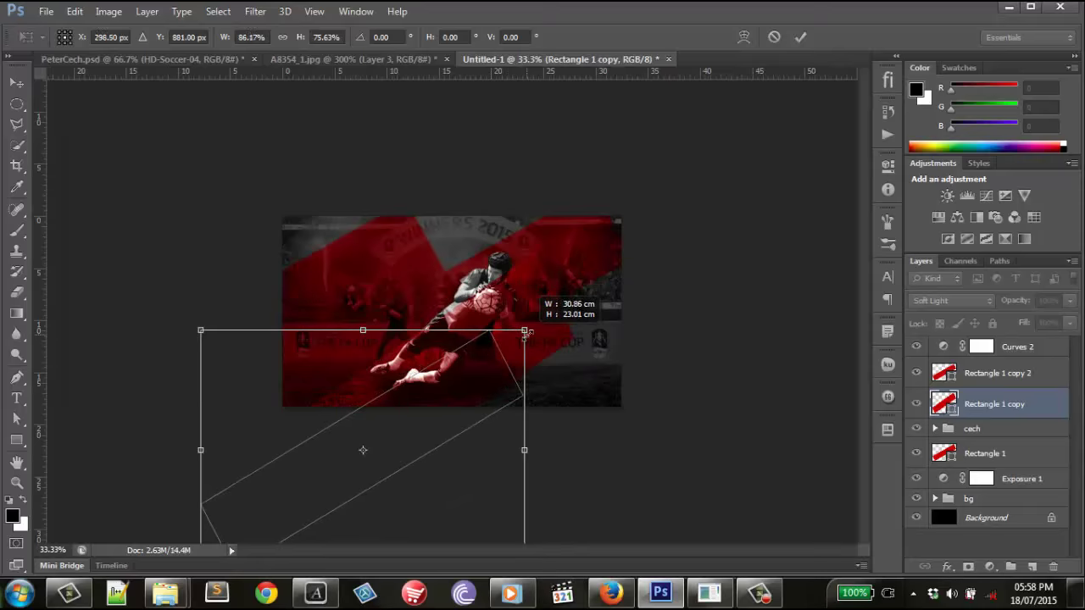
pyautogui.click(800, 36)
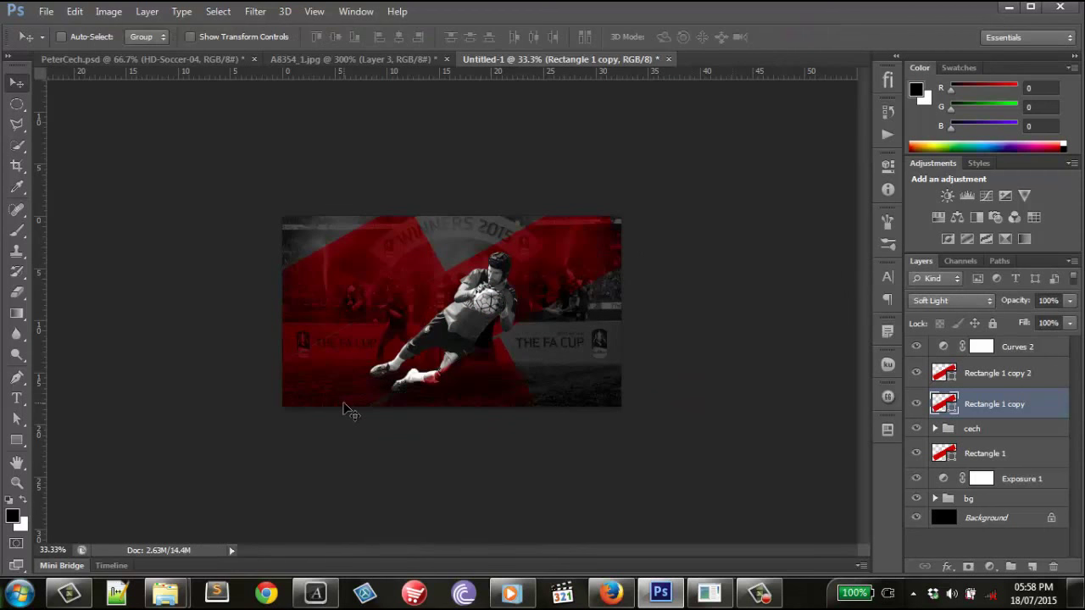
pyautogui.click(939, 376)
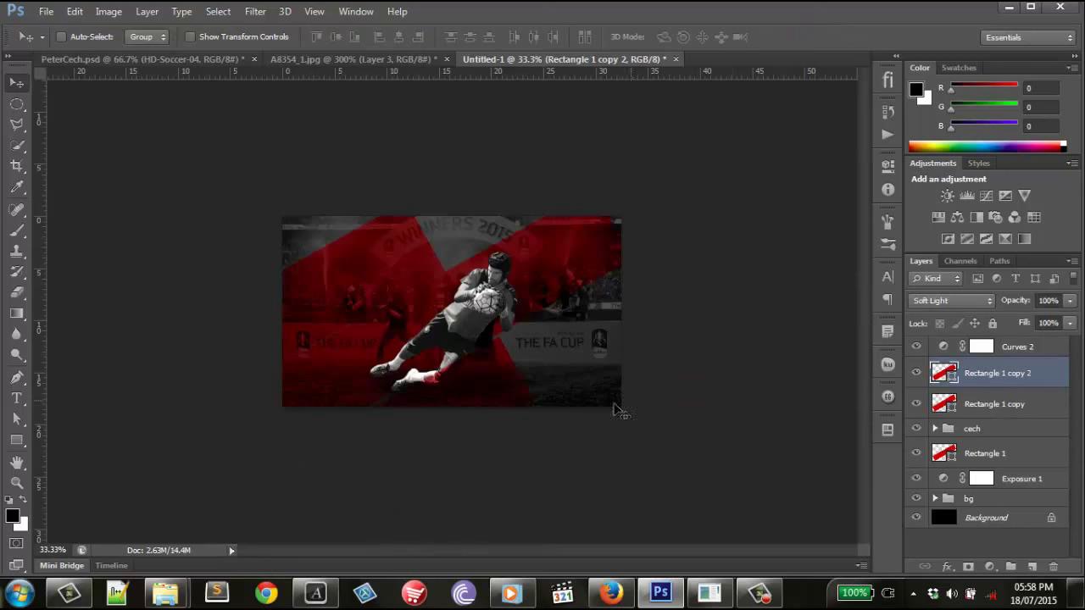
pyautogui.scroll(3, 478, 405)
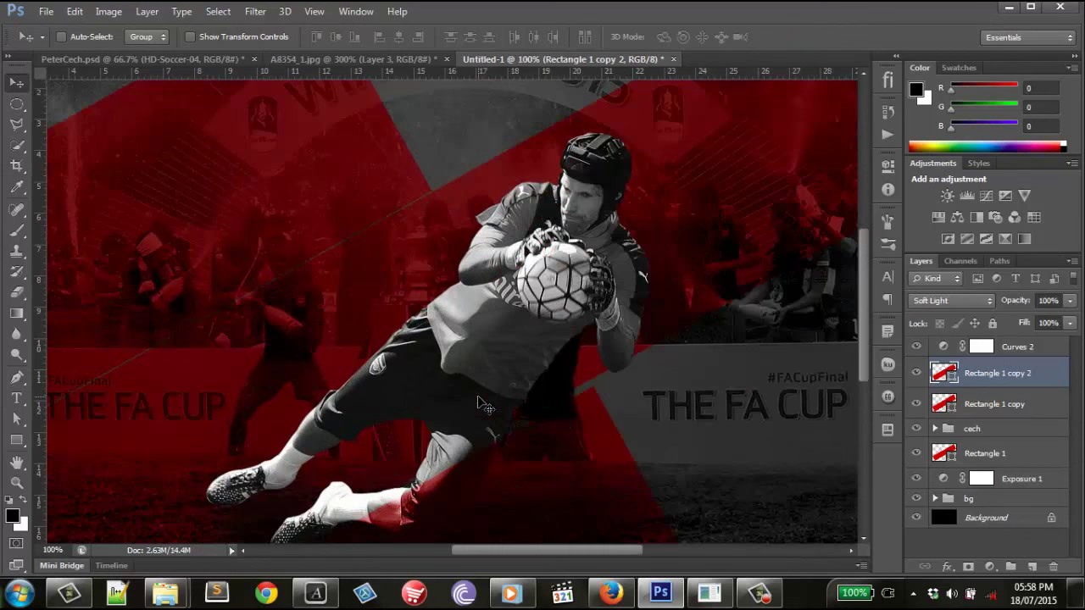
pyautogui.scroll(-1, 458, 432)
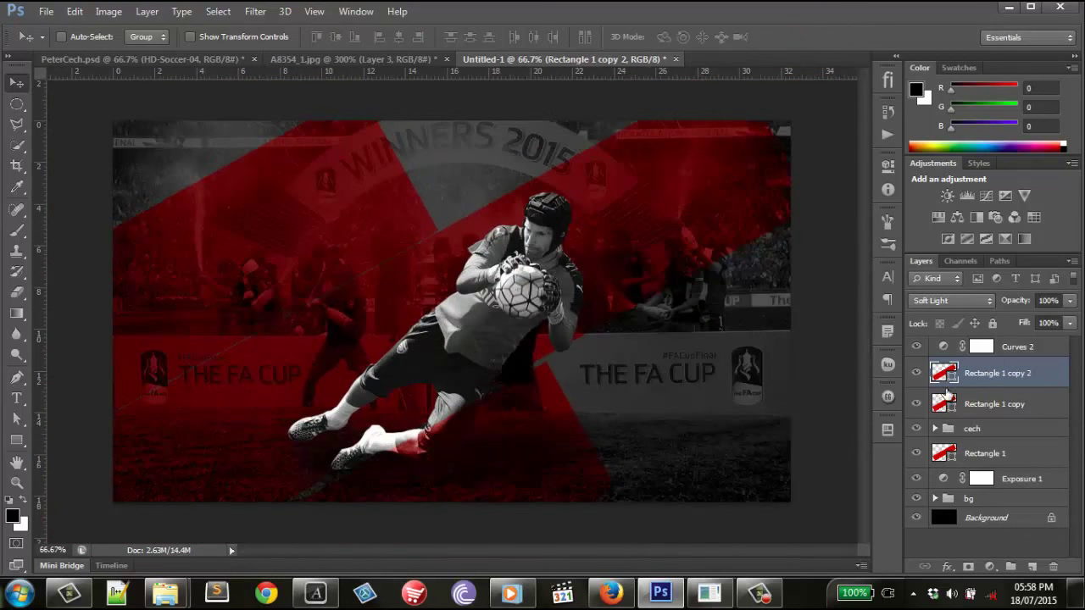
# Nudge Rectangle 1 copy down, then move Rectangle 1 copy 2 down-left and stretch it taller
pyautogui.click(953, 411)
pyautogui.moveTo(493, 458); pyautogui.dragTo(500, 476)
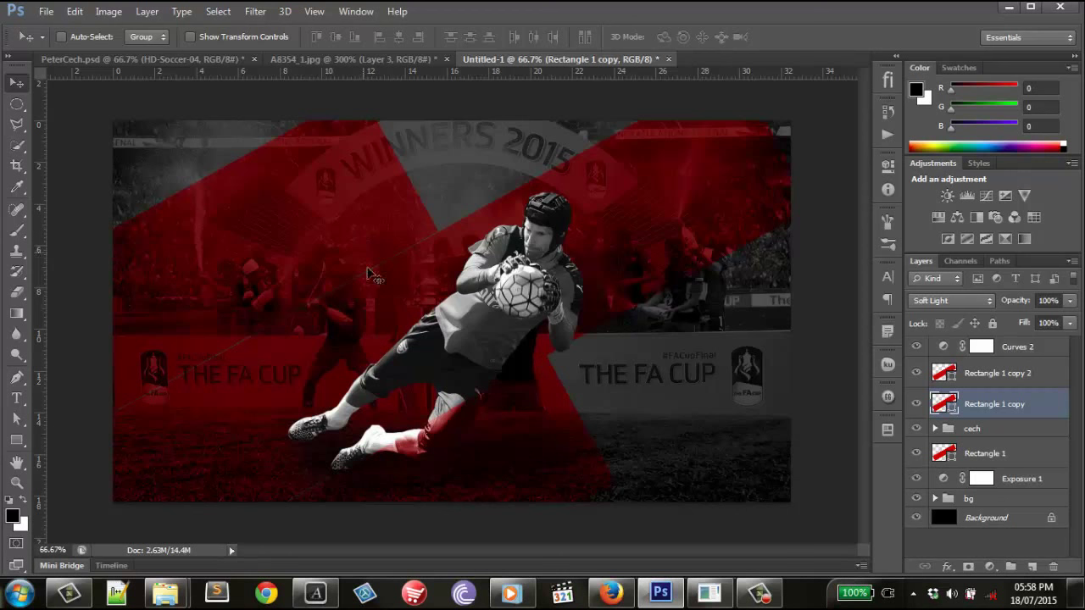
pyautogui.click(999, 373)
pyautogui.moveTo(219, 312); pyautogui.dragTo(286, 463)
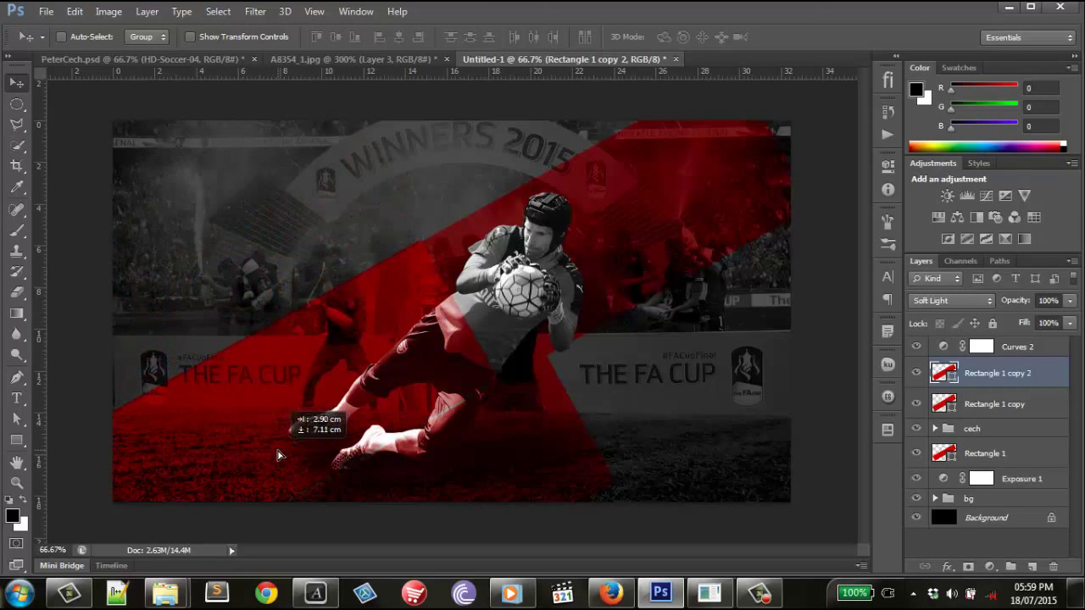
pyautogui.hotkey('ctrl', 't')
pyautogui.moveTo(136, 250)
pyautogui.mouseDown()
pyautogui.moveTo(101, 197)
pyautogui.moveTo(102, 136)
pyautogui.mouseUp()
pyautogui.moveTo(297, 380); pyautogui.dragTo(311, 411)
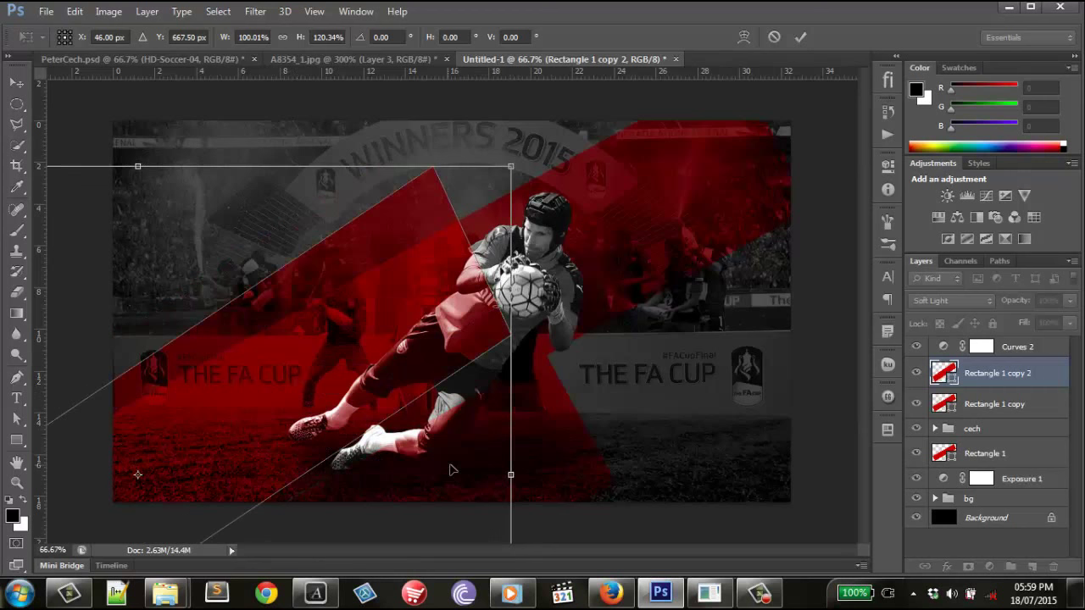
pyautogui.click(801, 37)
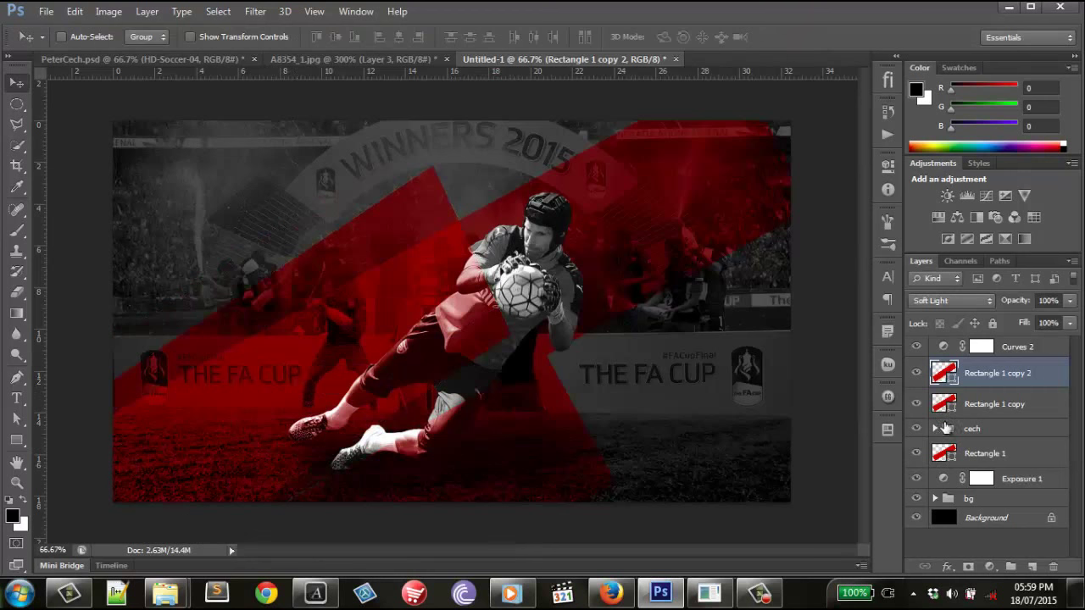
# Shift the Rectangle 1 copy band up and to the right
pyautogui.click(993, 403)
pyautogui.hotkey('ctrl', 't')
pyautogui.moveTo(251, 341)
pyautogui.mouseDown()
pyautogui.moveTo(290, 303)
pyautogui.moveTo(281, 308)
pyautogui.mouseUp()
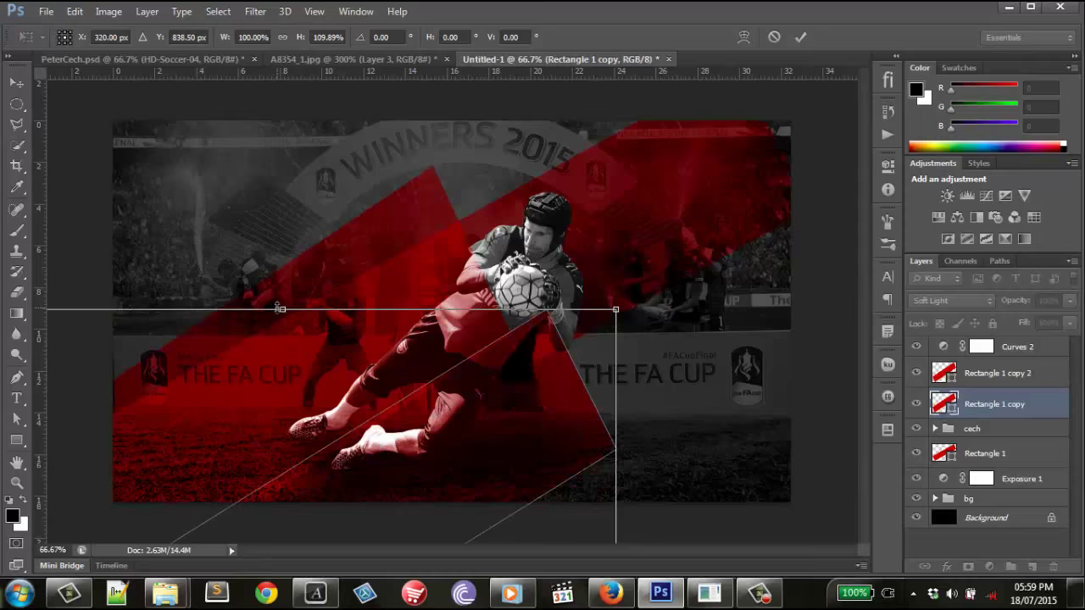
pyautogui.click(801, 38)
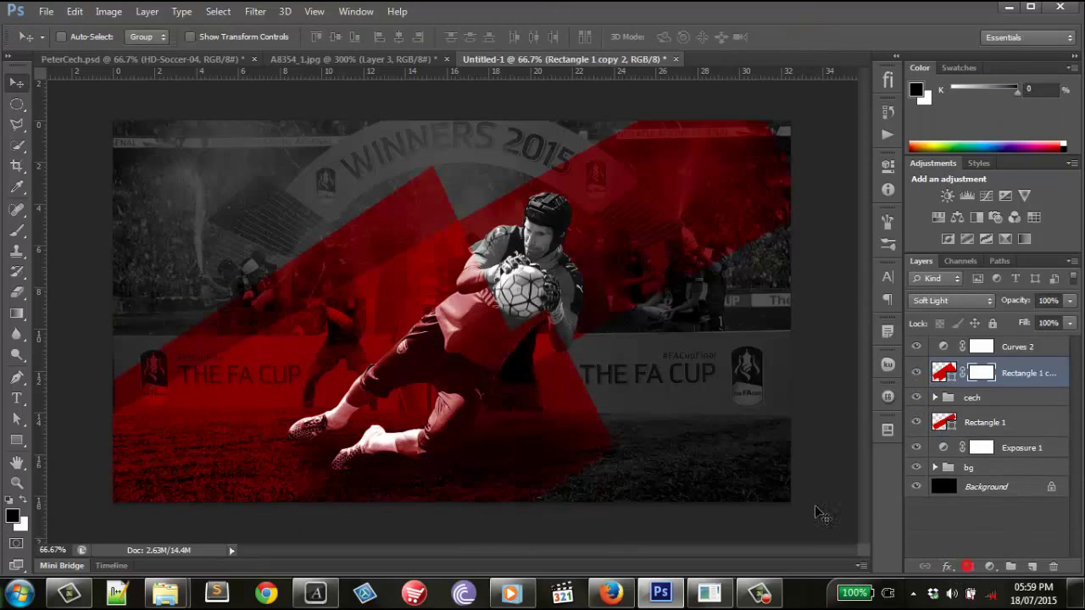
pyautogui.click(17, 231)
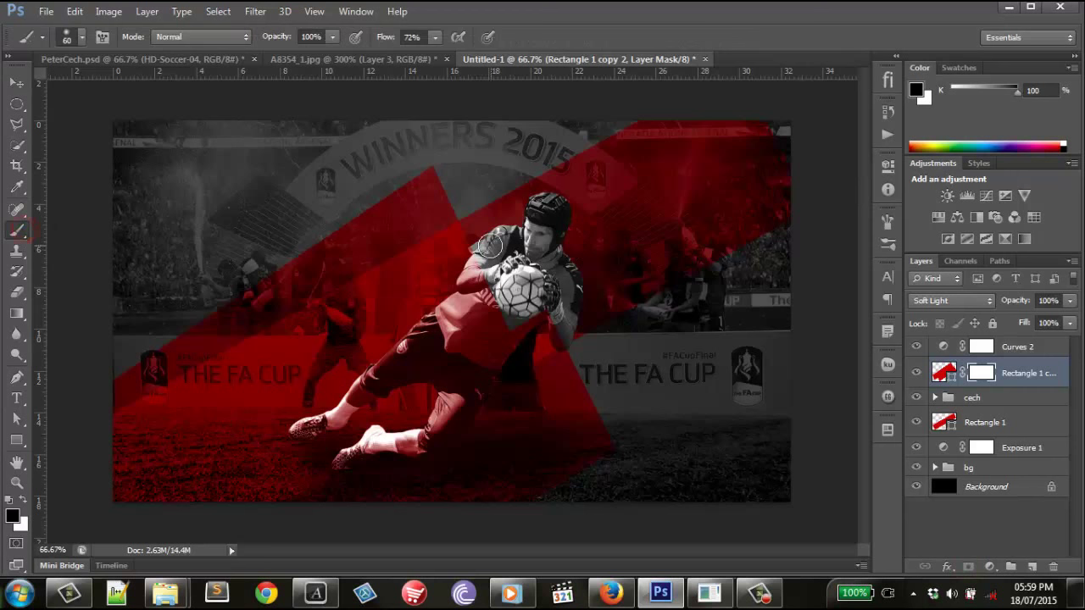
# Mask out the red above the goalkeeper's head with a 700 px soft black brush, then lower the flow
pyautogui.press(']')
pyautogui.press(']')
pyautogui.press(']')
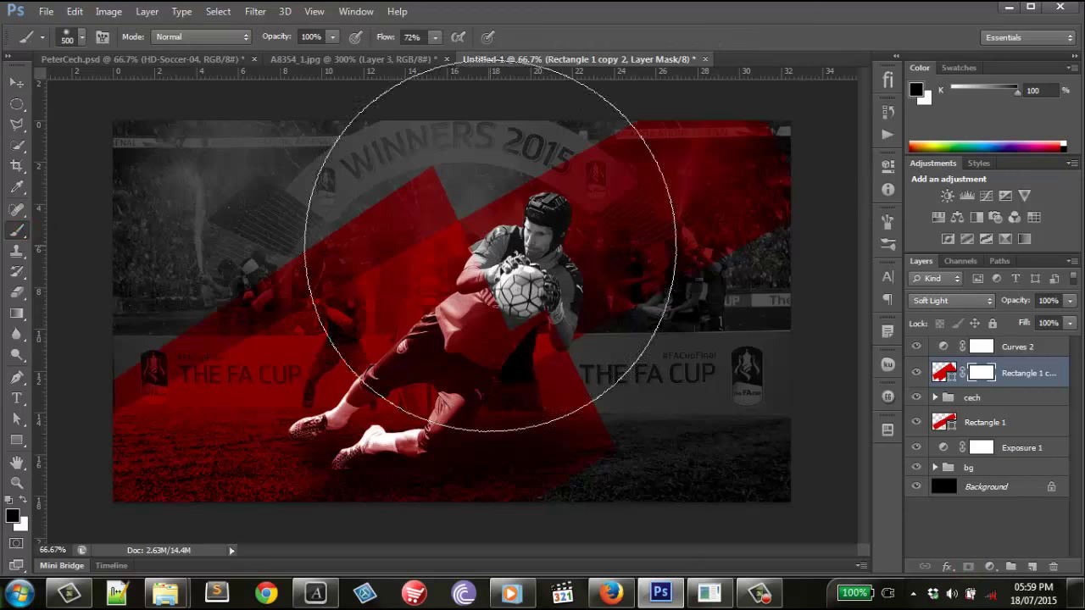
pyautogui.press('[')
pyautogui.press('[')
pyautogui.press('[')
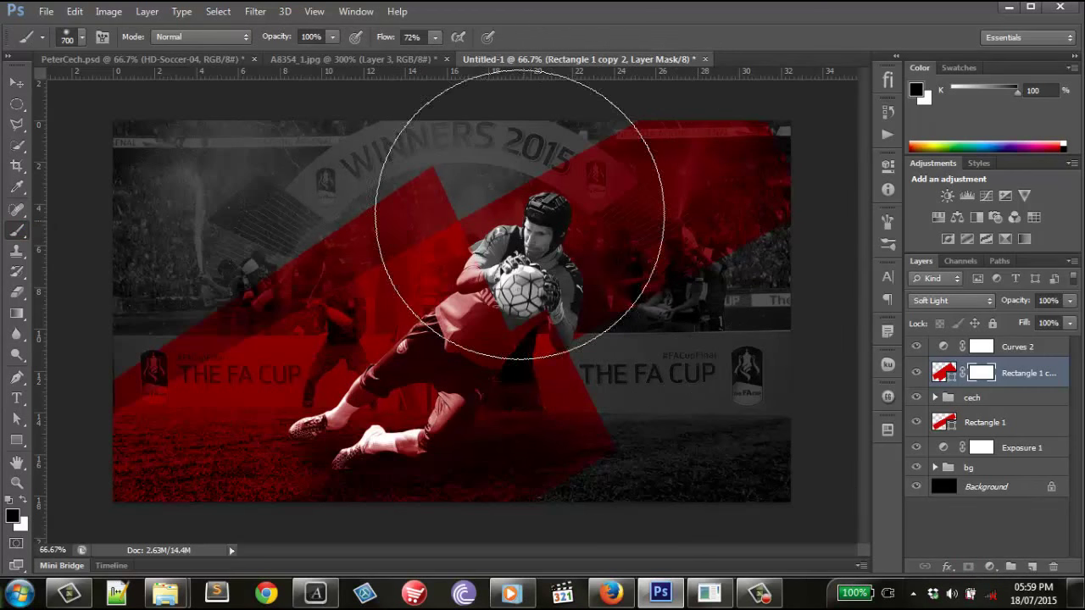
pyautogui.moveTo(510, 216)
pyautogui.mouseDown()
pyautogui.moveTo(465, 161)
pyautogui.moveTo(526, 97)
pyautogui.mouseUp()
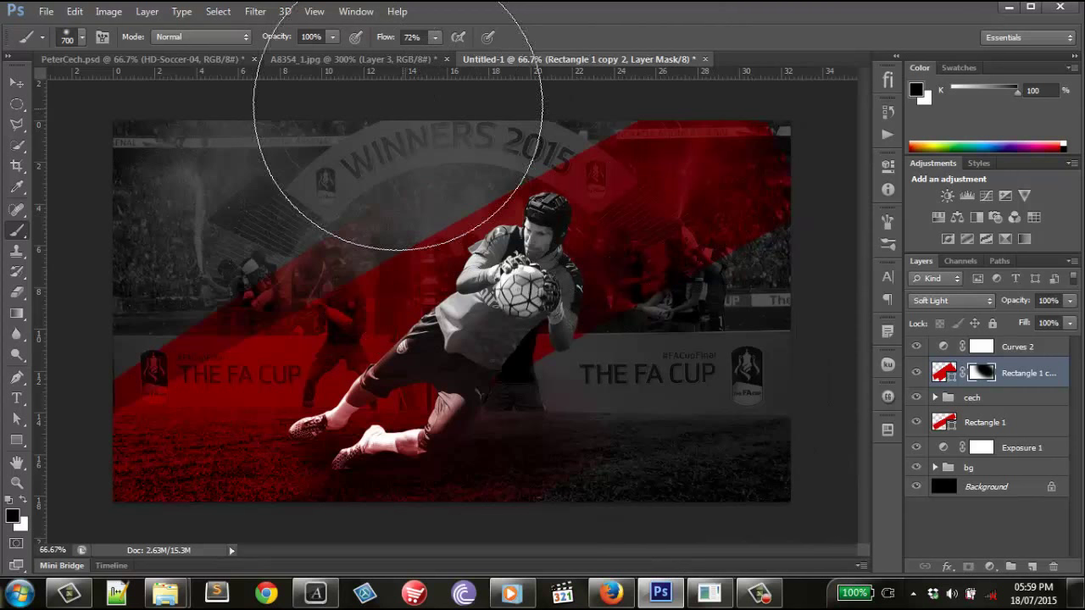
pyautogui.moveTo(392, 40); pyautogui.dragTo(382, 40)
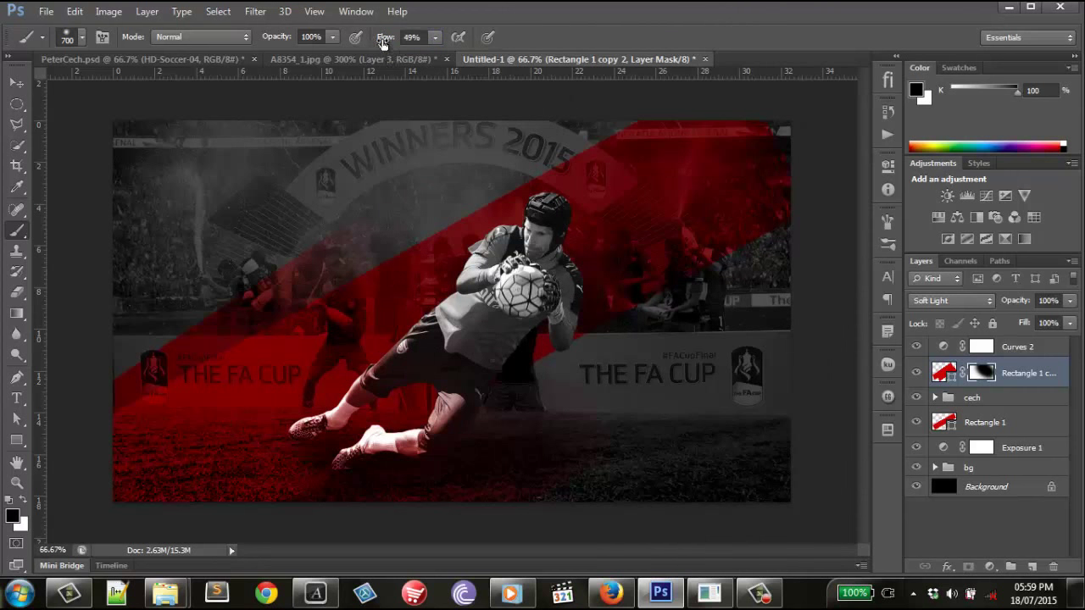
pyautogui.click(16, 82)
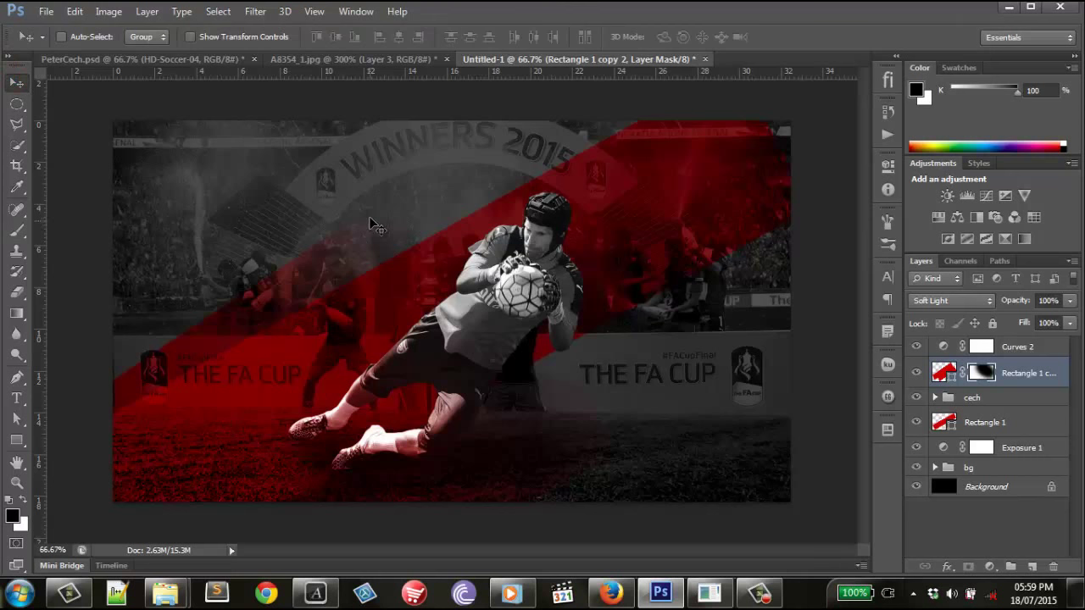
pyautogui.hotkey('ctrl', '-')
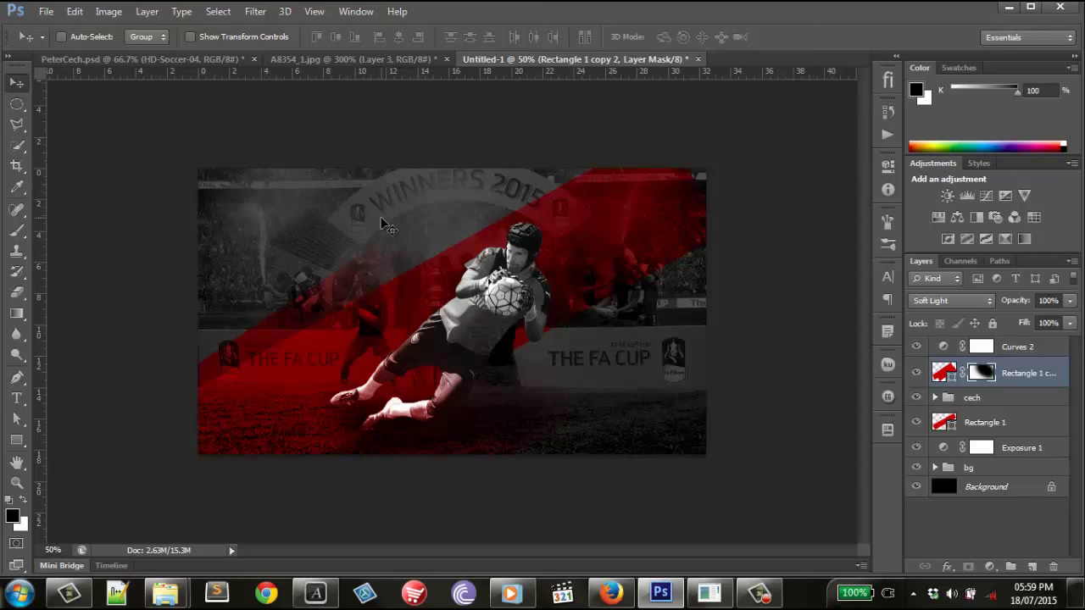
pyautogui.click(942, 347)
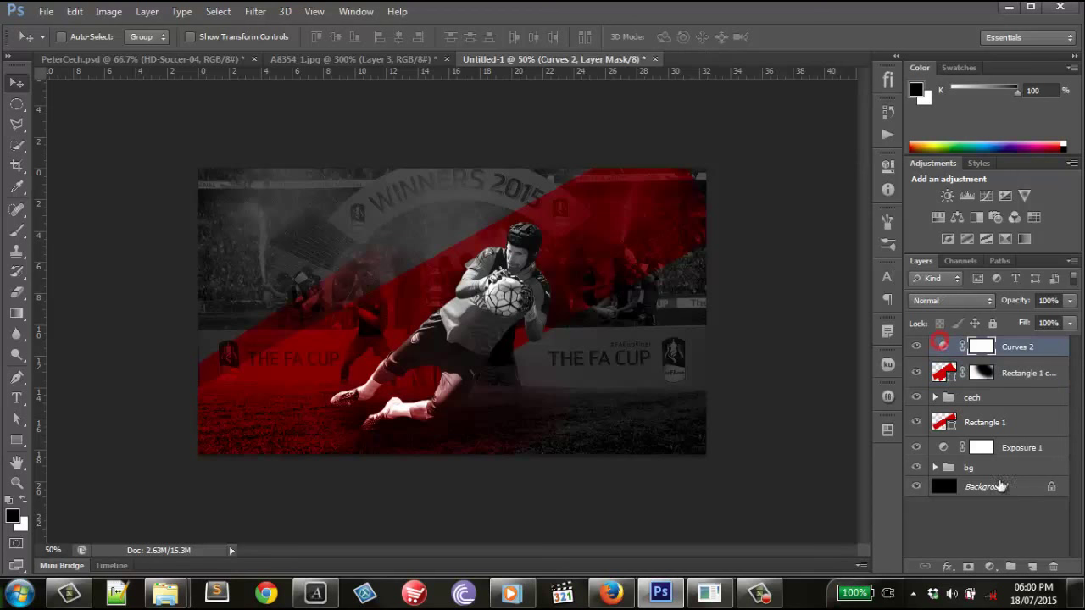
# Add a new top Layer 3 and load the streaky textured brush 2365
pyautogui.click(1033, 567)
pyautogui.click(16, 233)
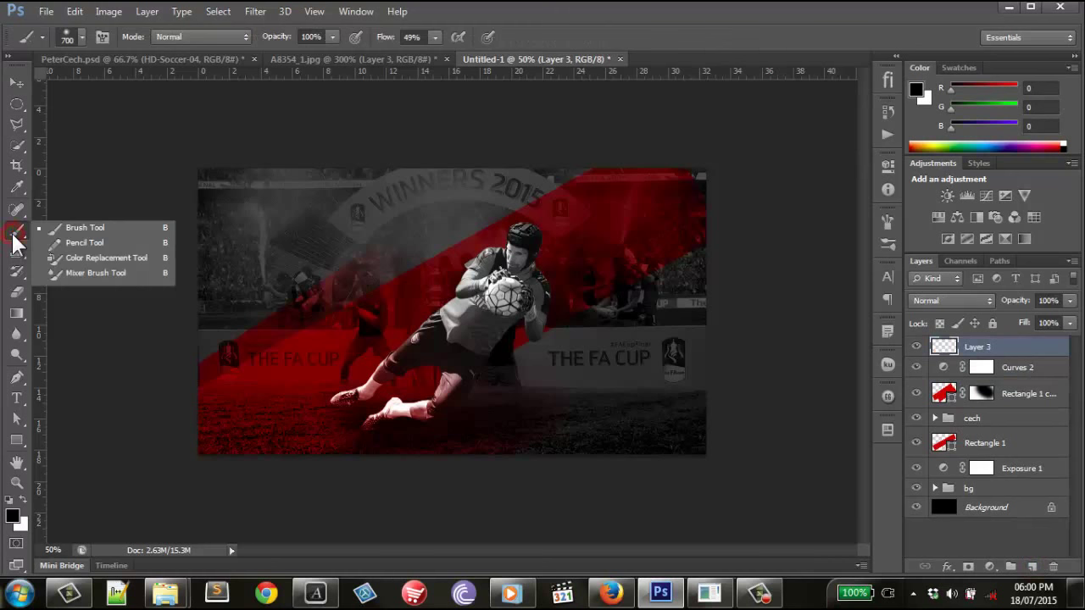
pyautogui.click(74, 228)
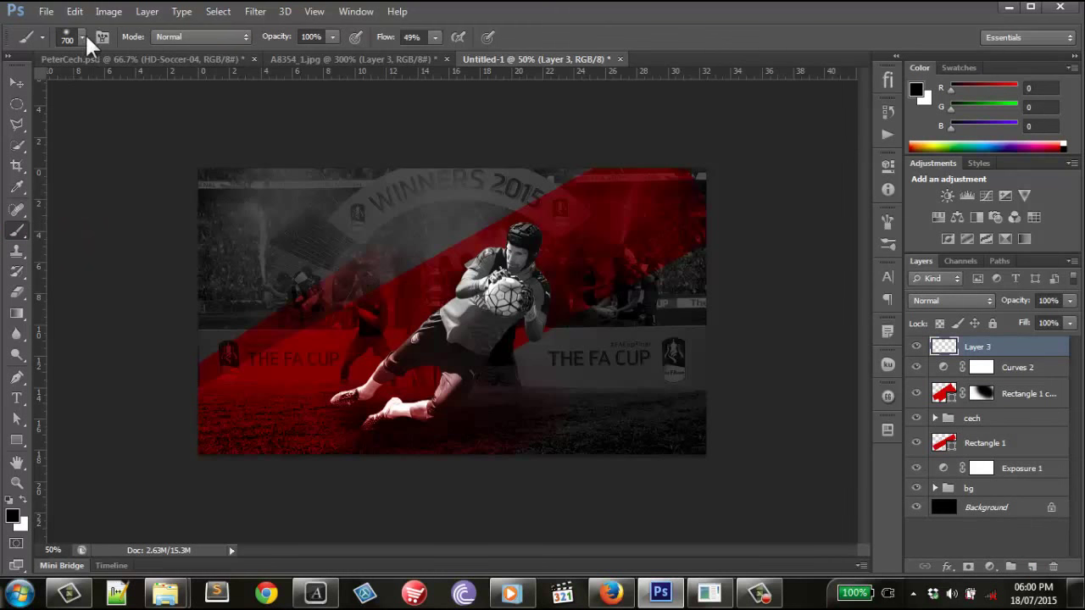
pyautogui.click(83, 37)
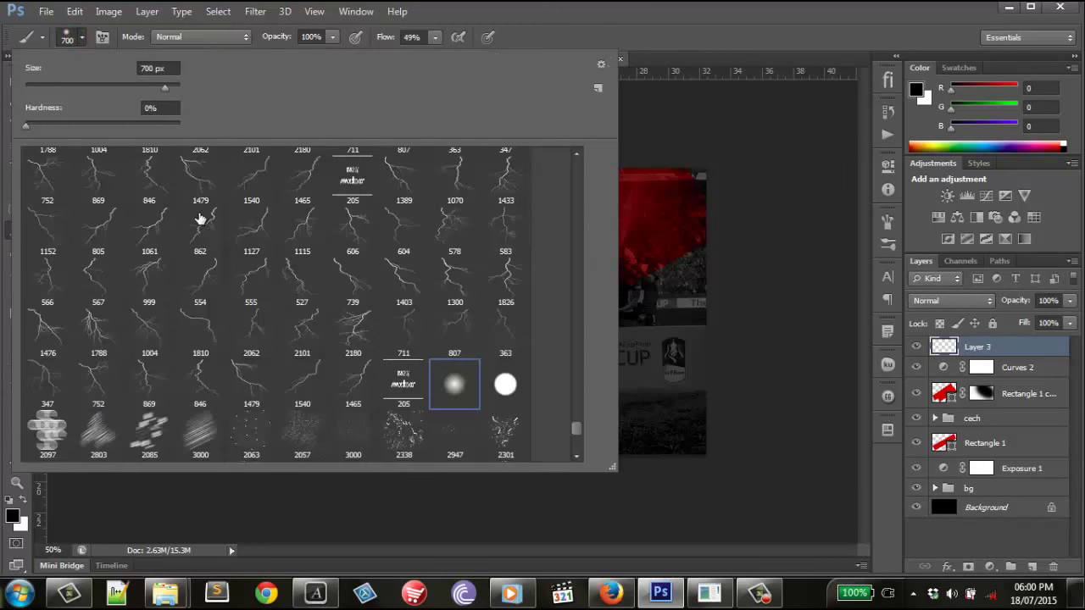
pyautogui.scroll(-1, 363, 339)
pyautogui.scroll(-1, 375, 339)
pyautogui.scroll(-1, 375, 347)
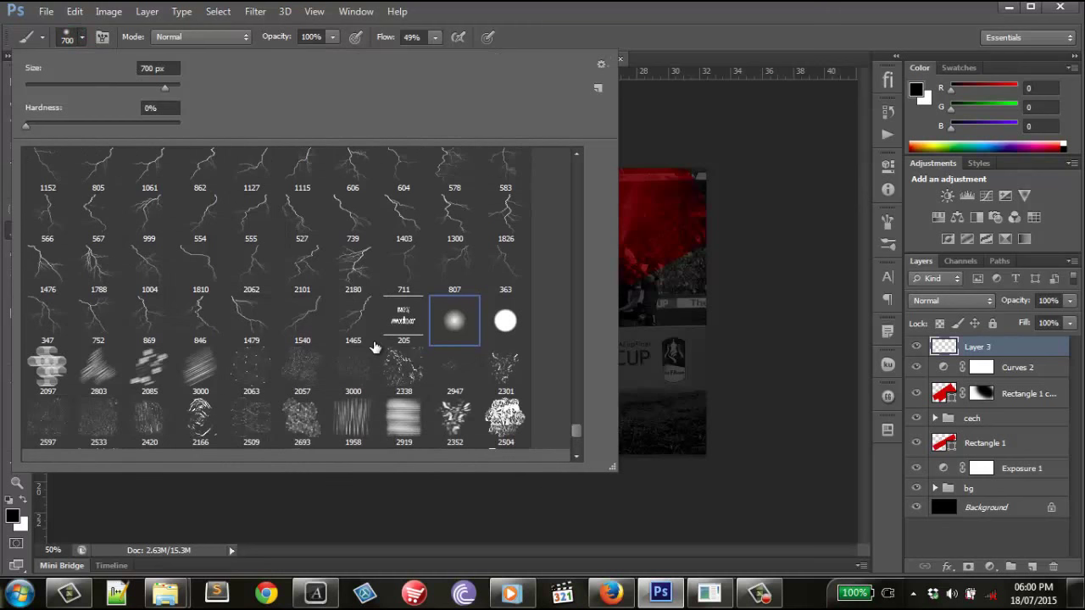
pyautogui.scroll(-2, 373, 348)
pyautogui.scroll(-1, 375, 348)
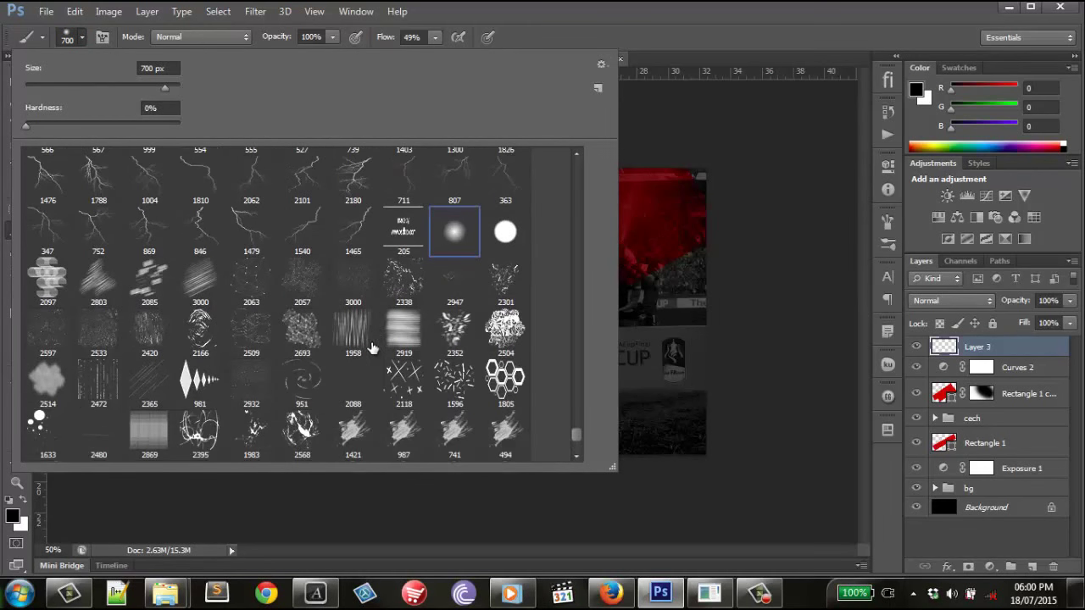
pyautogui.click(134, 379)
pyautogui.click(691, 9)
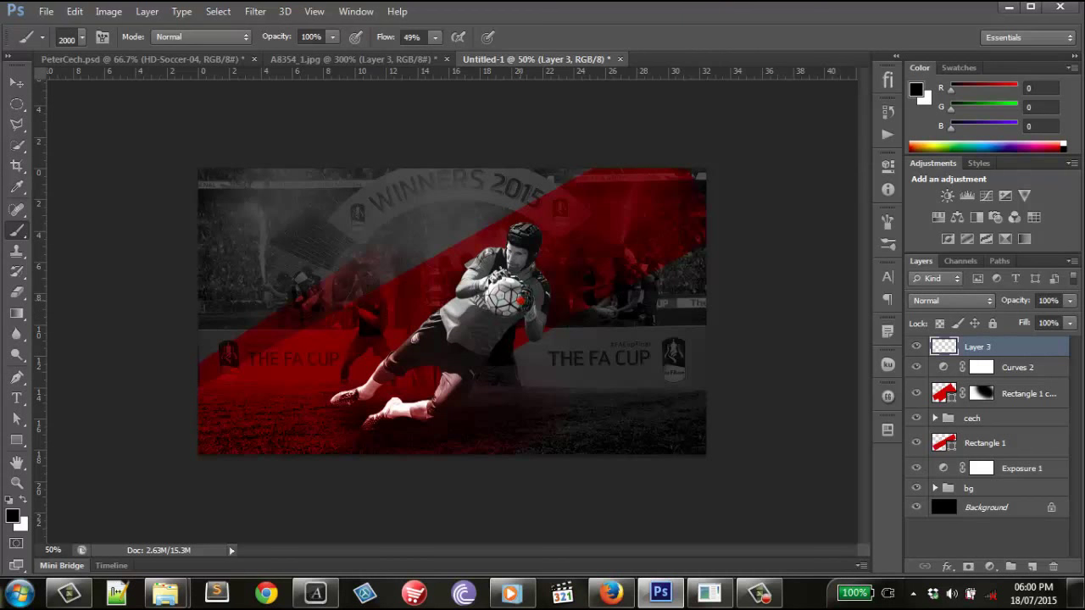
# Stamp thin white diagonal streaks across the poster on the new layer
pyautogui.click(521, 298)
pyautogui.press('x')
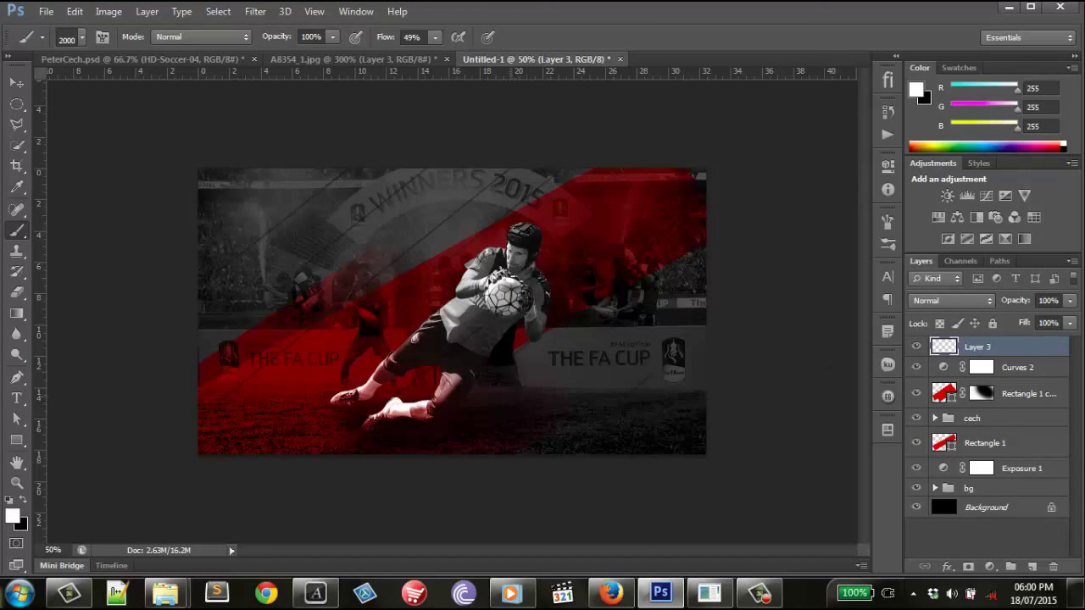
pyautogui.click(507, 395)
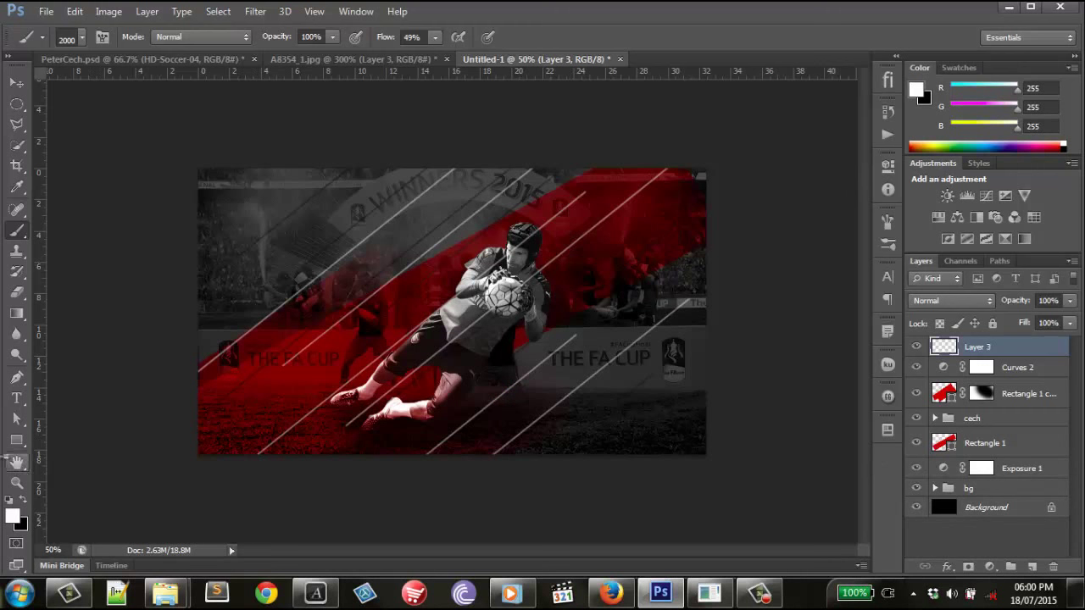
pyautogui.click(11, 517)
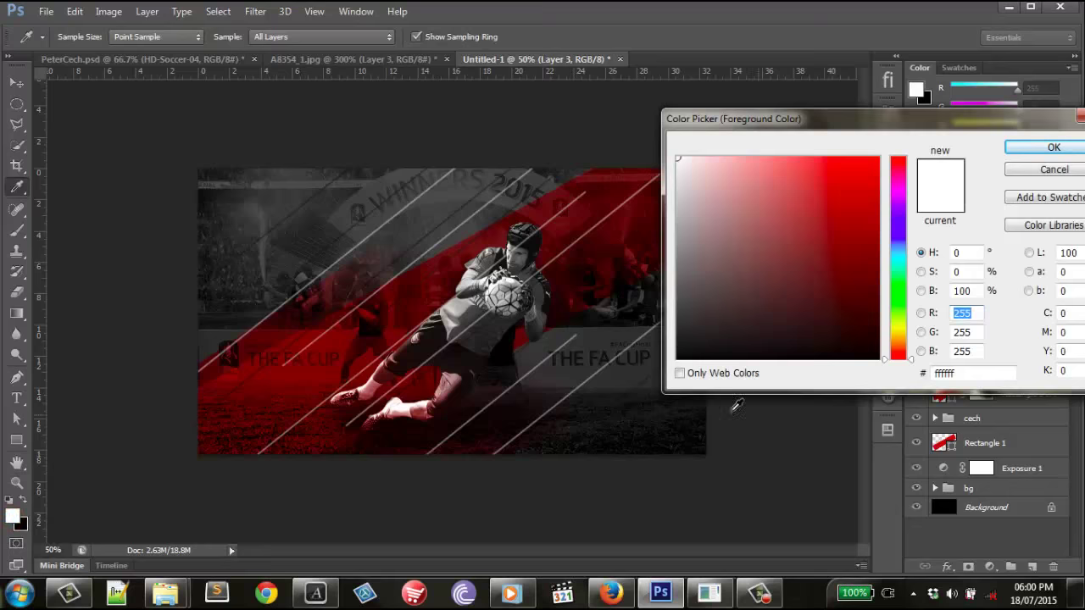
# Set the paint colour to red c73a3a and stamp thin red diagonal lines on Layer 3
pyautogui.click(323, 373)
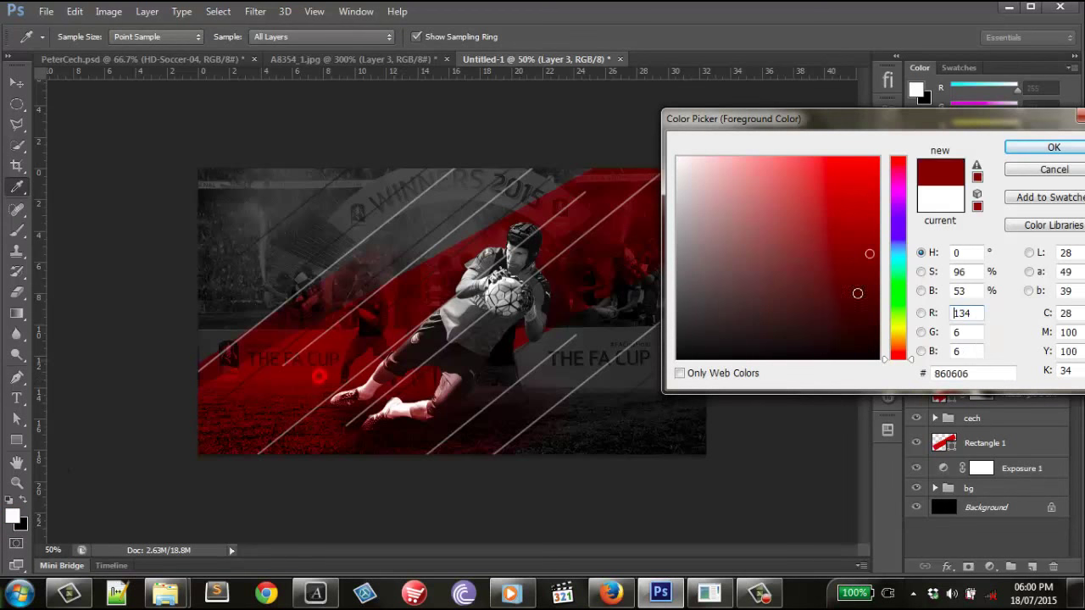
pyautogui.click(831, 216)
pyautogui.moveTo(830, 216); pyautogui.dragTo(830, 207)
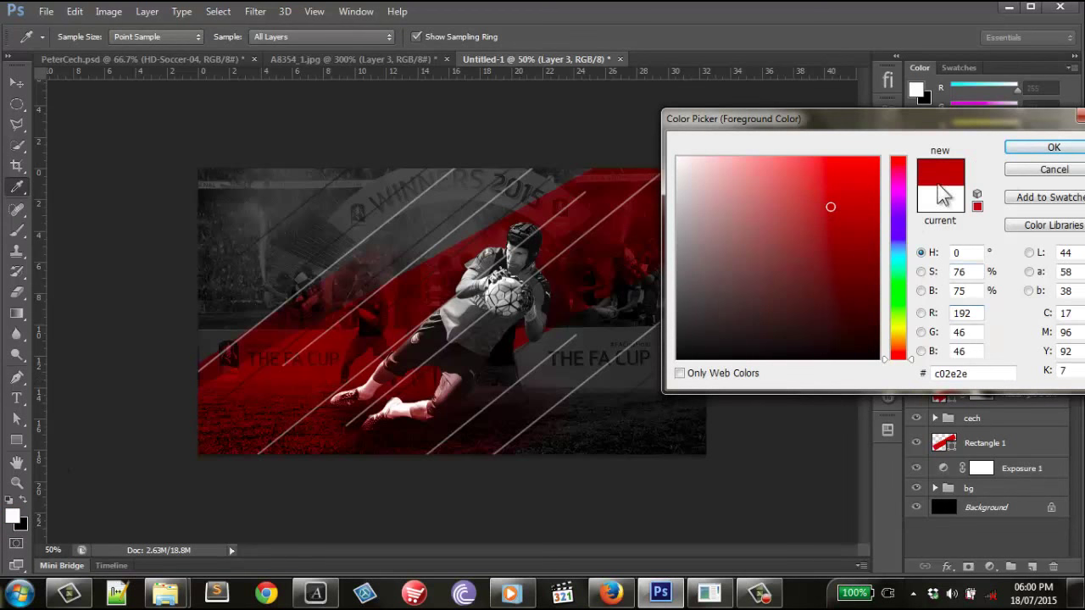
pyautogui.click(819, 201)
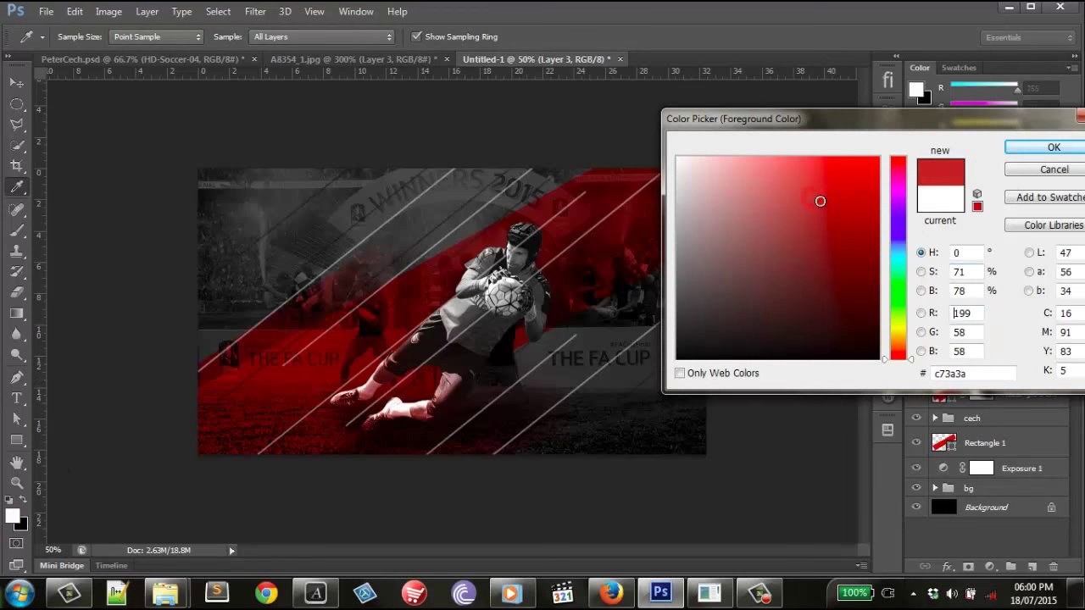
pyautogui.click(1053, 146)
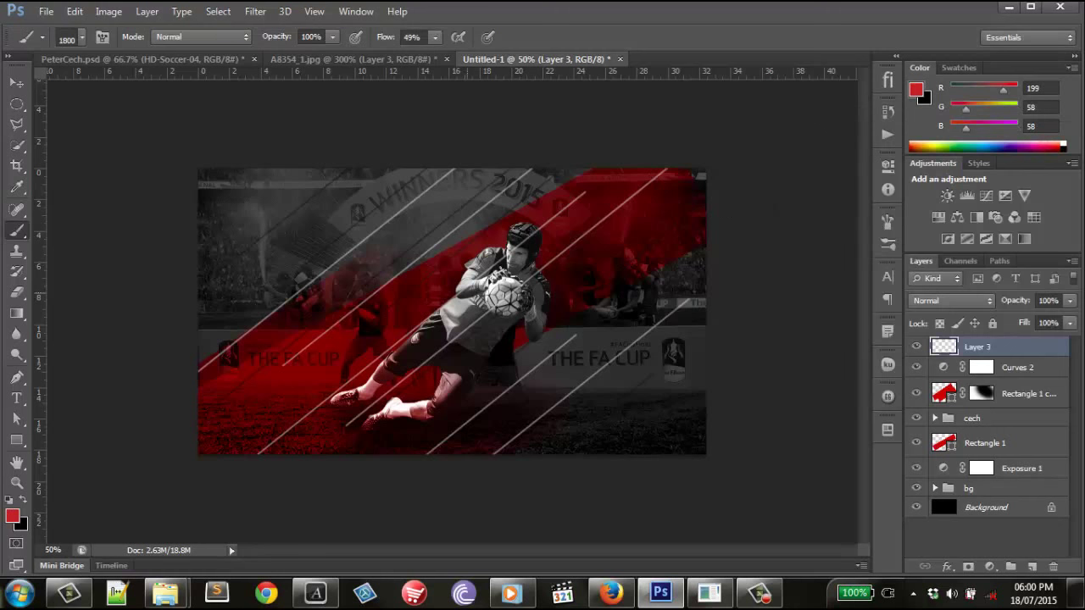
pyautogui.click(466, 293)
# Set Layer 3 to Overlay blend mode and add an empty Layer 4
pyautogui.click(16, 83)
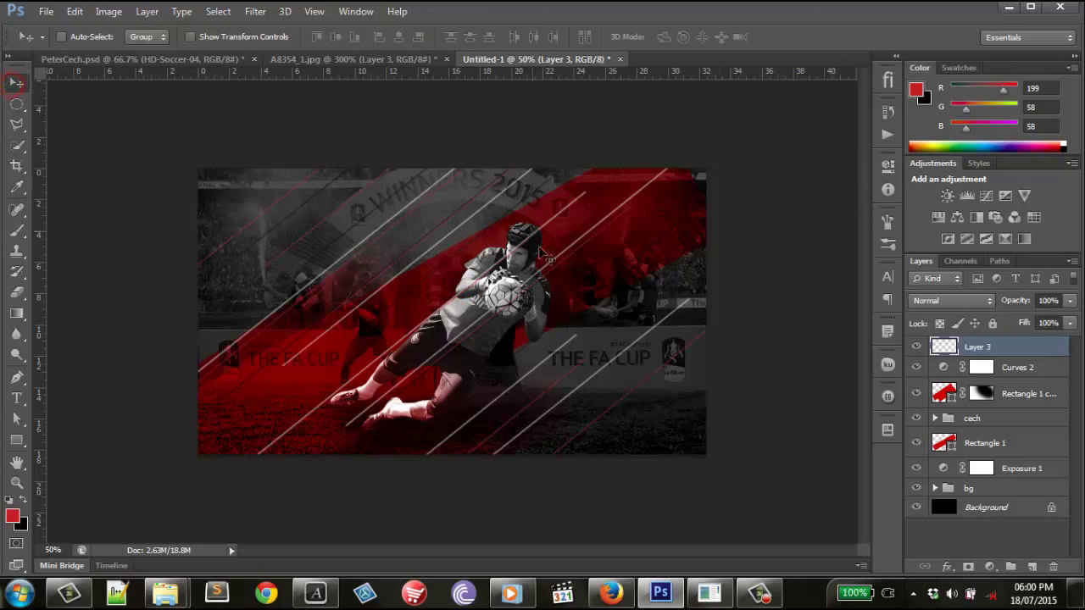
pyautogui.click(931, 301)
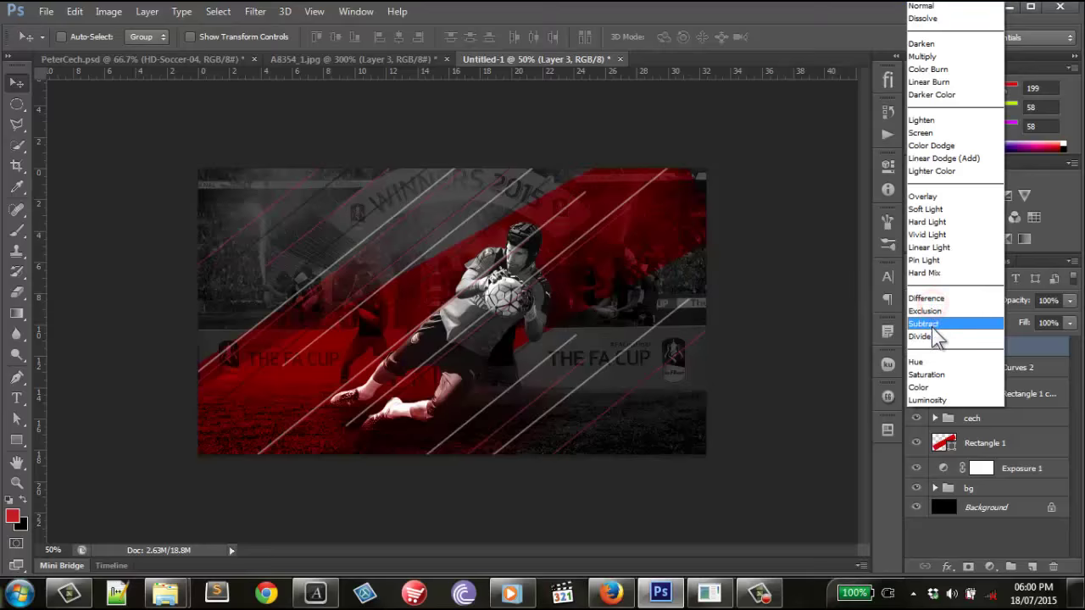
pyautogui.click(946, 209)
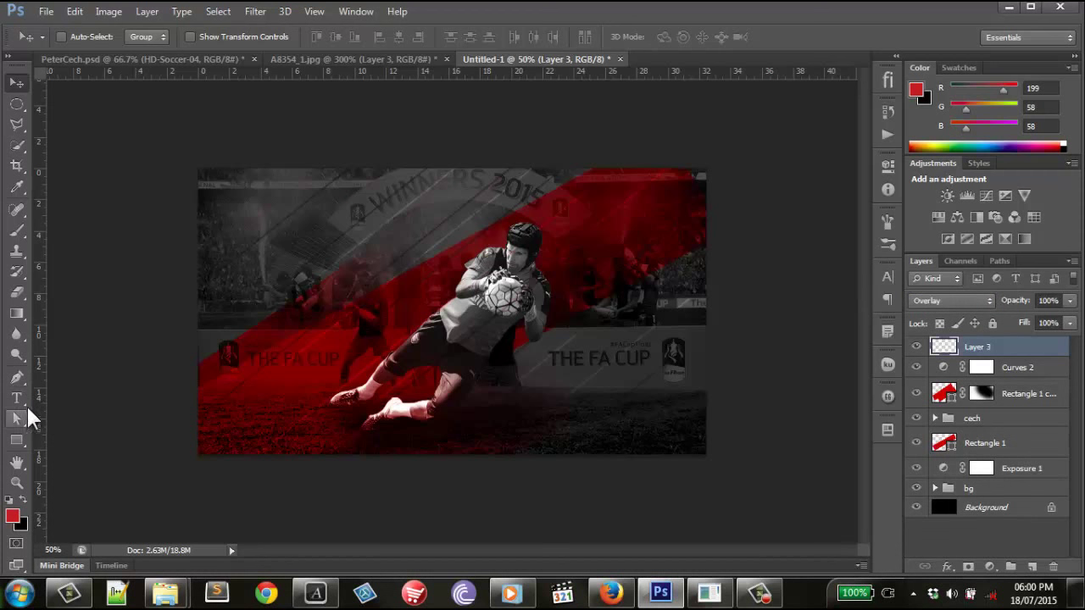
pyautogui.click(12, 236)
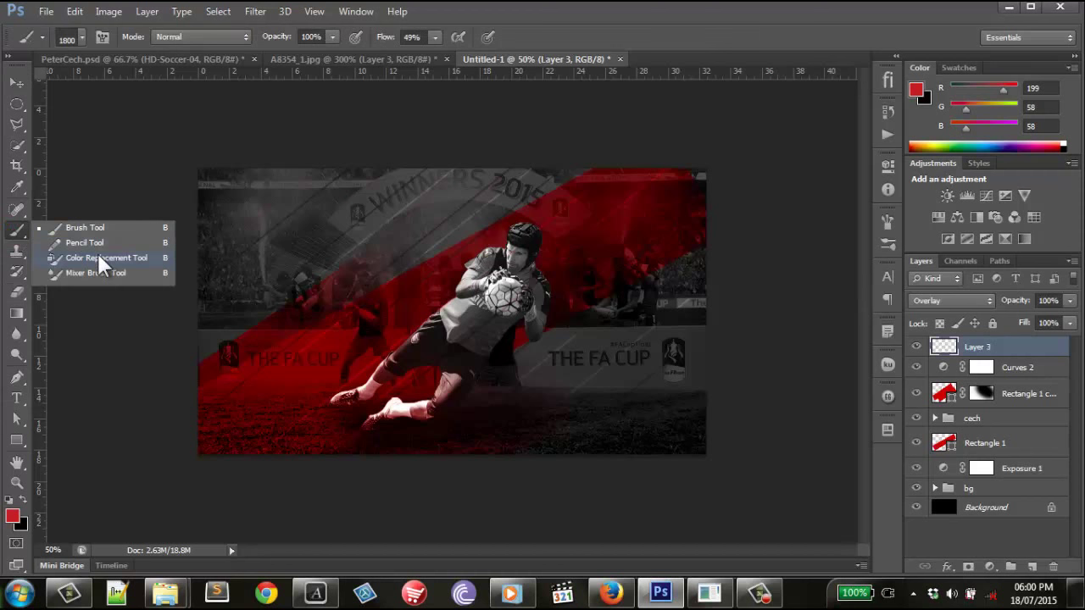
pyautogui.click(1033, 567)
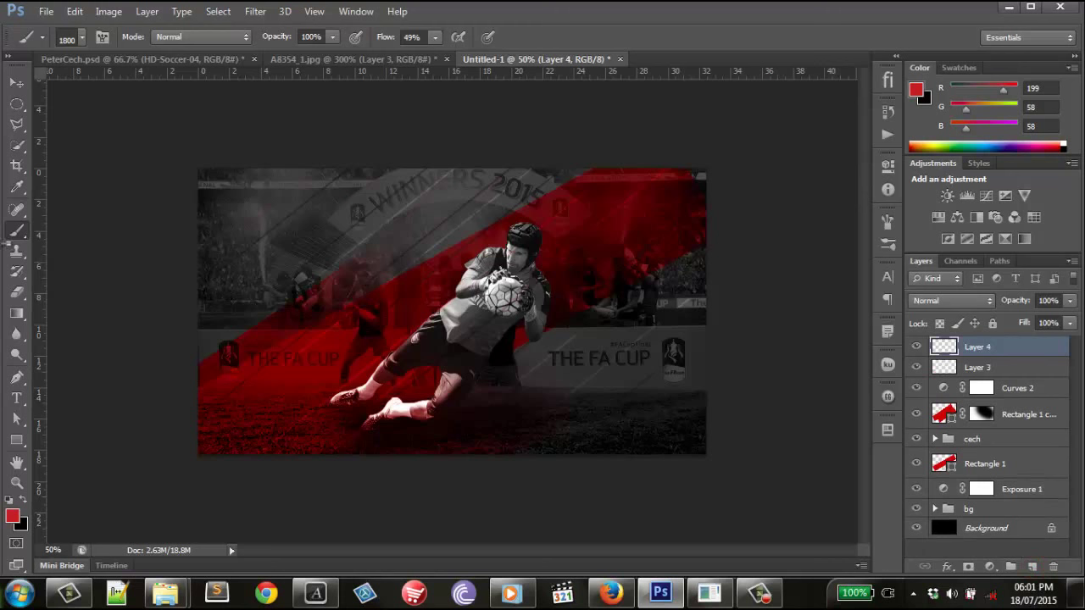
# Paint large textured strokes on Layer 4 with the 3000 brush preset
pyautogui.click(81, 37)
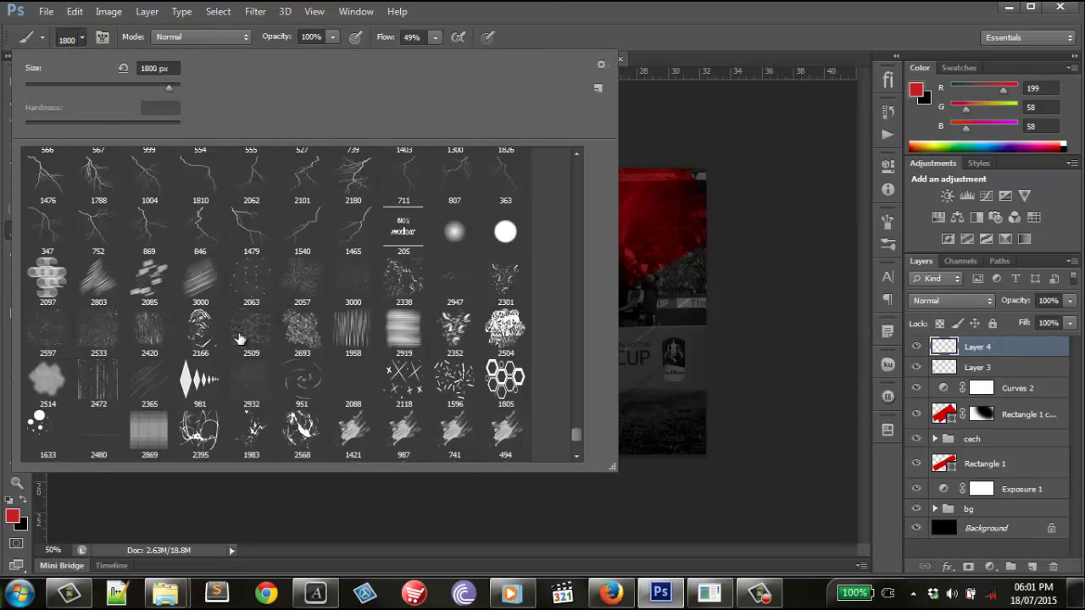
pyautogui.click(199, 286)
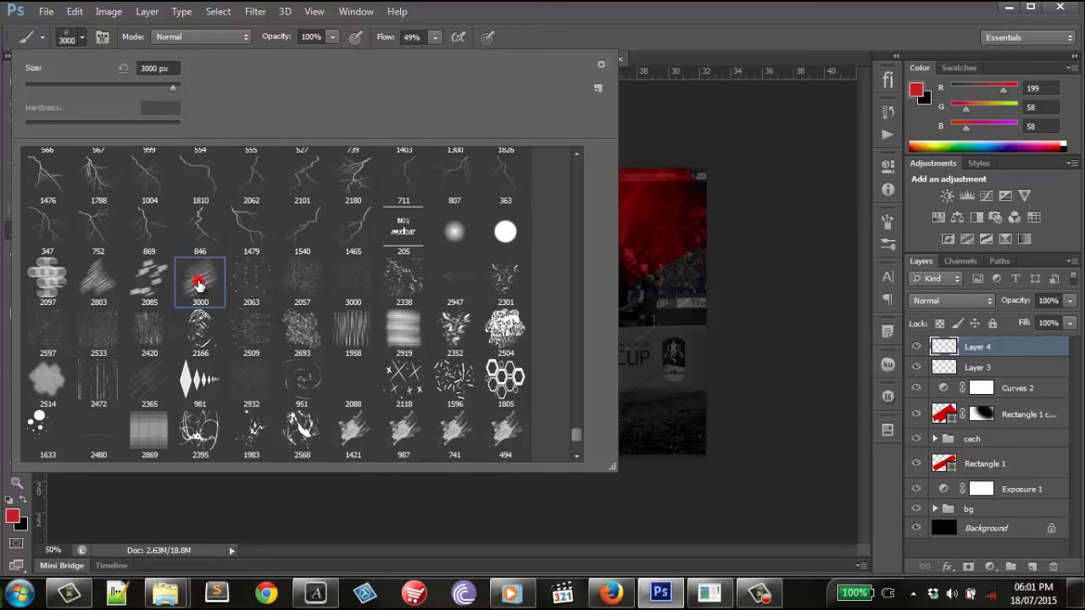
pyautogui.click(644, 53)
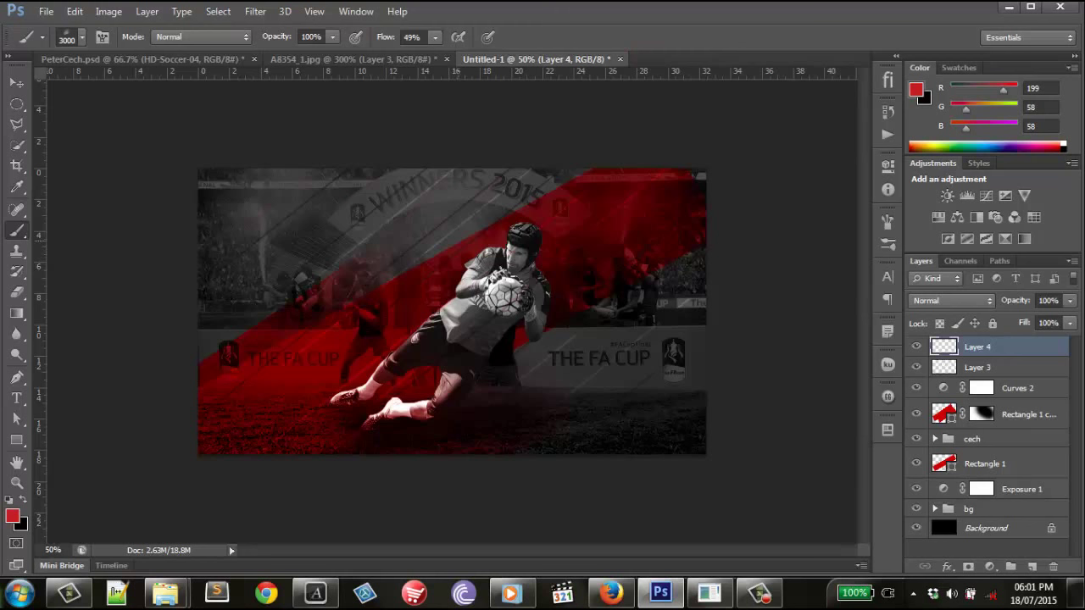
pyautogui.click(458, 241)
# Make white the paint colour and set Layer 4 to Overlay blending
pyautogui.press('d')
pyautogui.press('x')
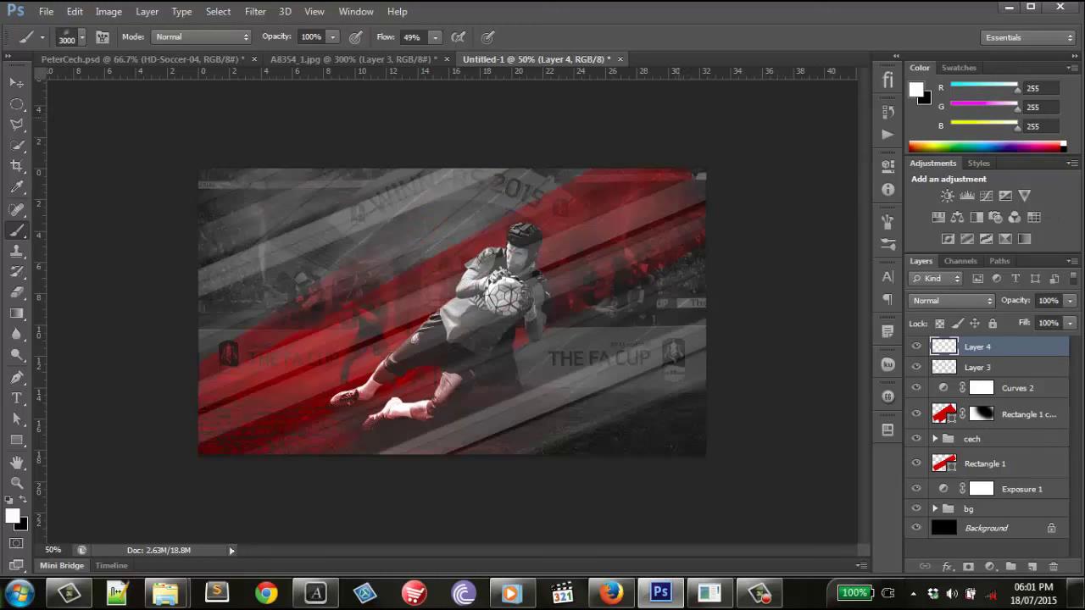
pyautogui.click(988, 301)
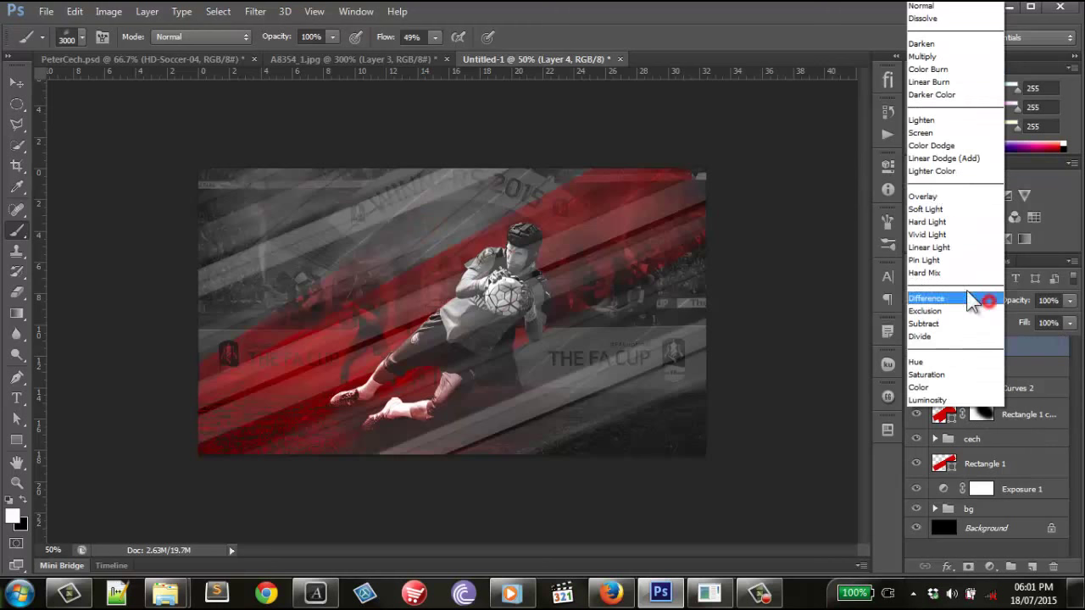
pyautogui.click(933, 206)
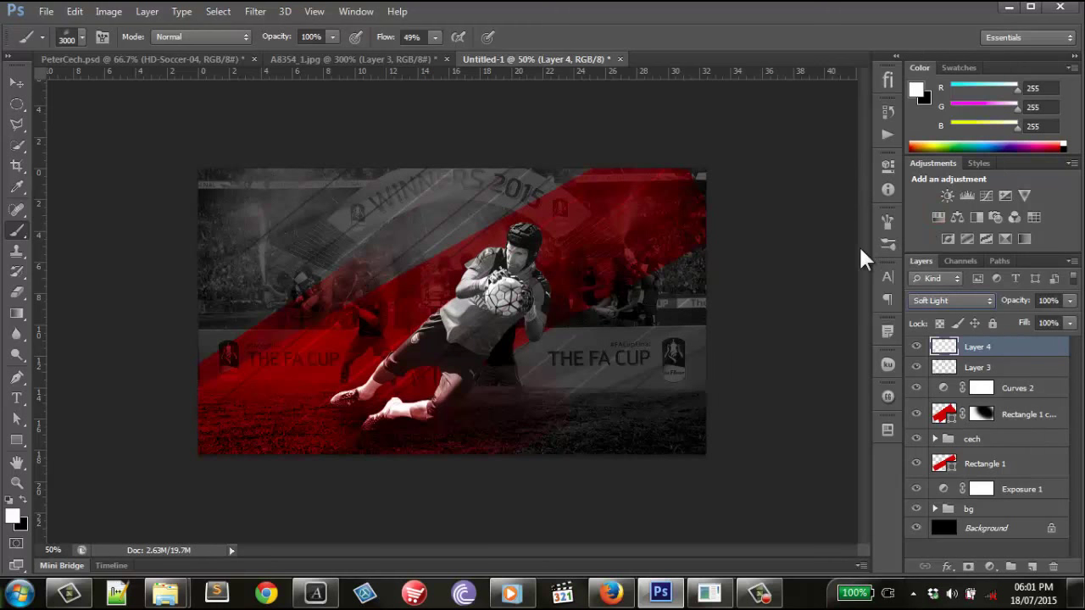
pyautogui.press('Up')
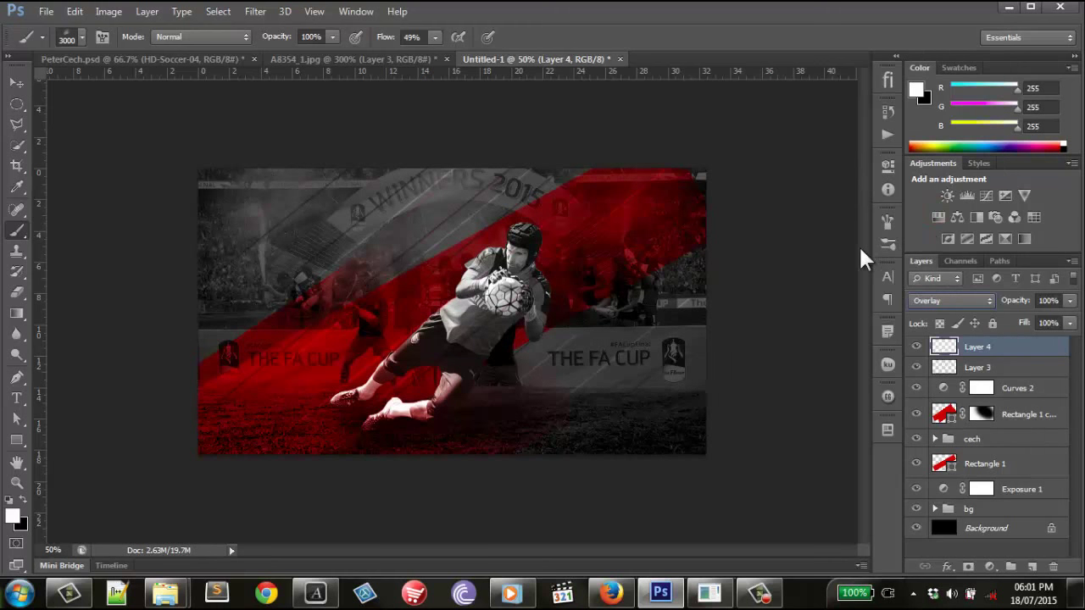
pyautogui.click(16, 84)
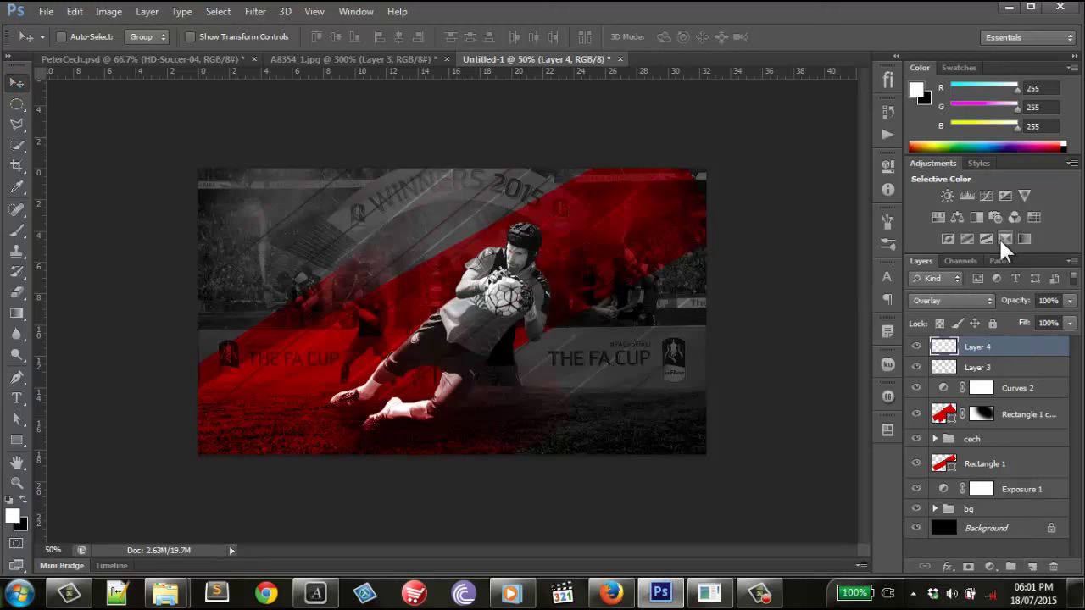
# Add a Curves adjustment and a new layer filled with black
pyautogui.click(987, 193)
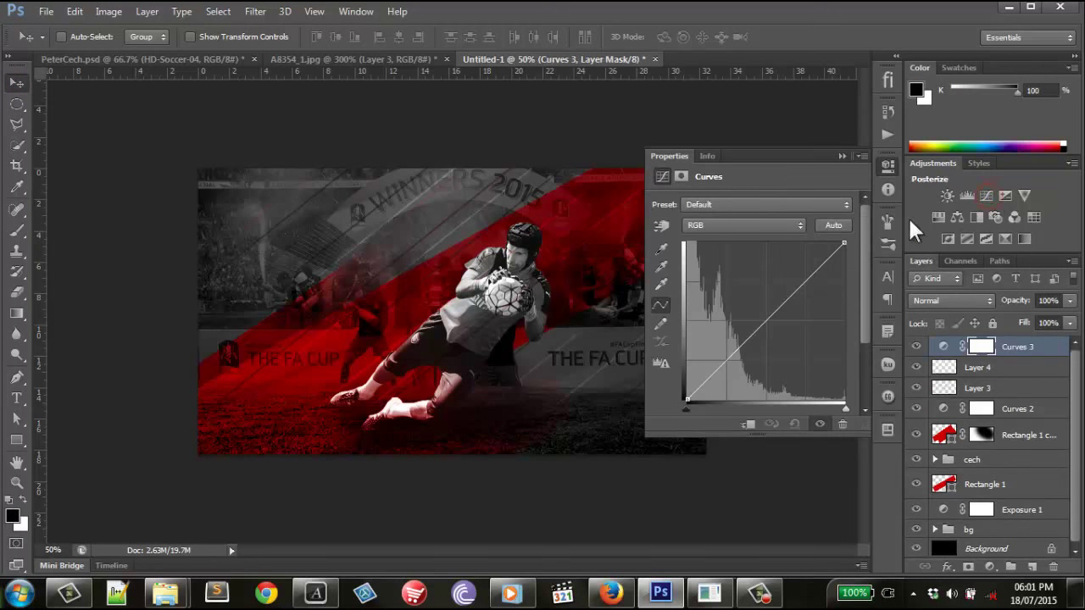
pyautogui.click(887, 166)
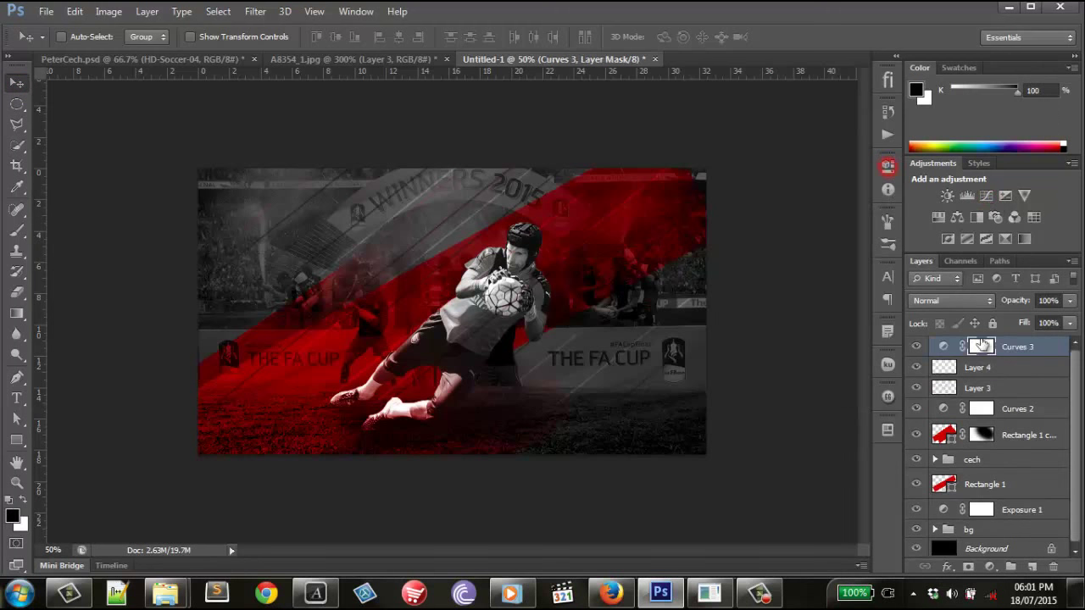
pyautogui.click(1031, 567)
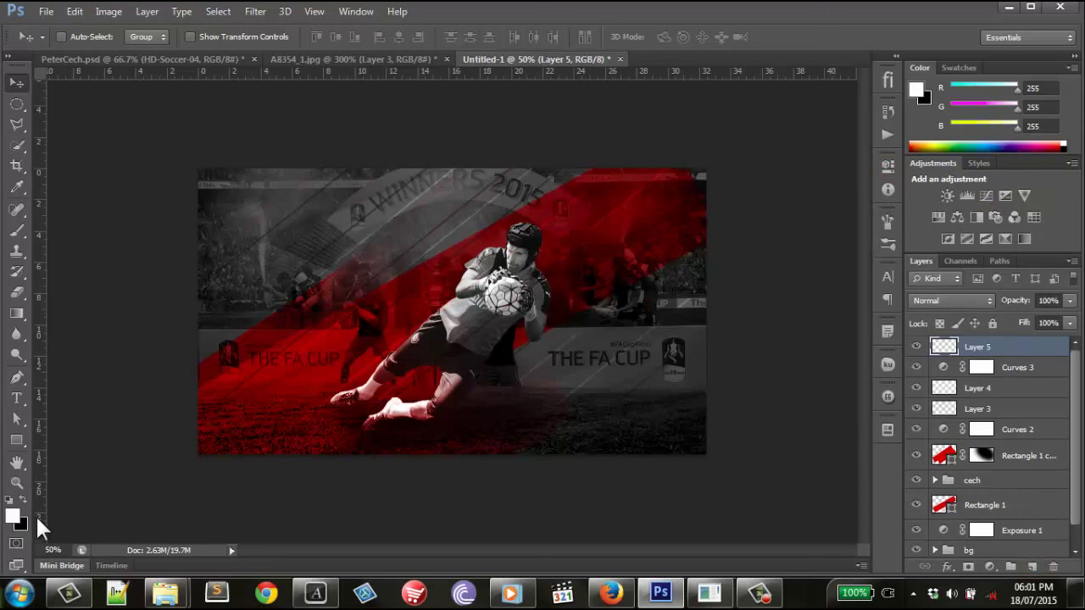
pyautogui.click(79, 11)
pyautogui.click(120, 221)
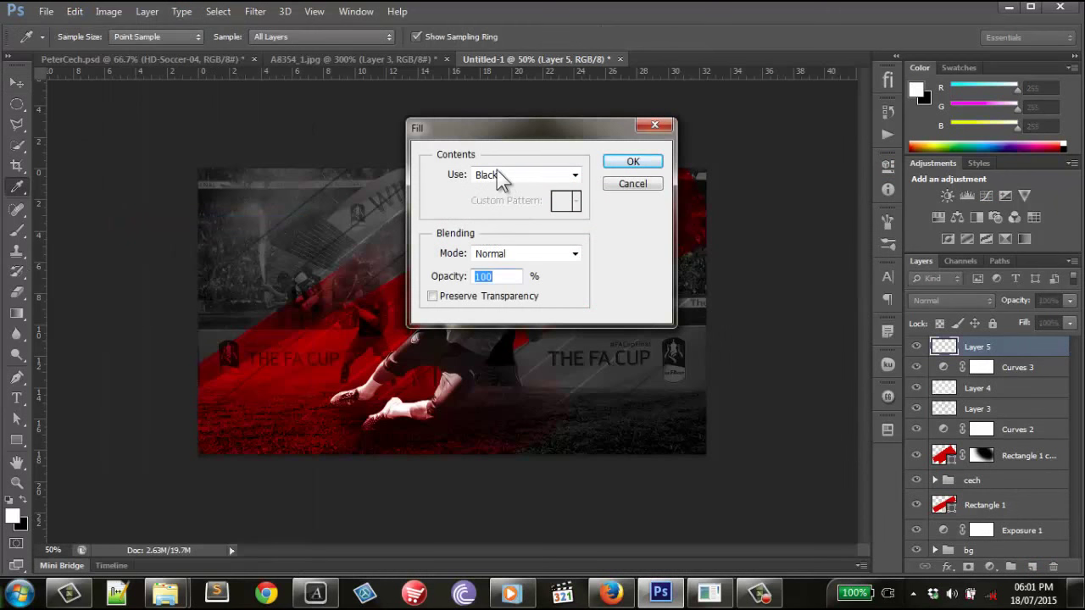
pyautogui.click(634, 163)
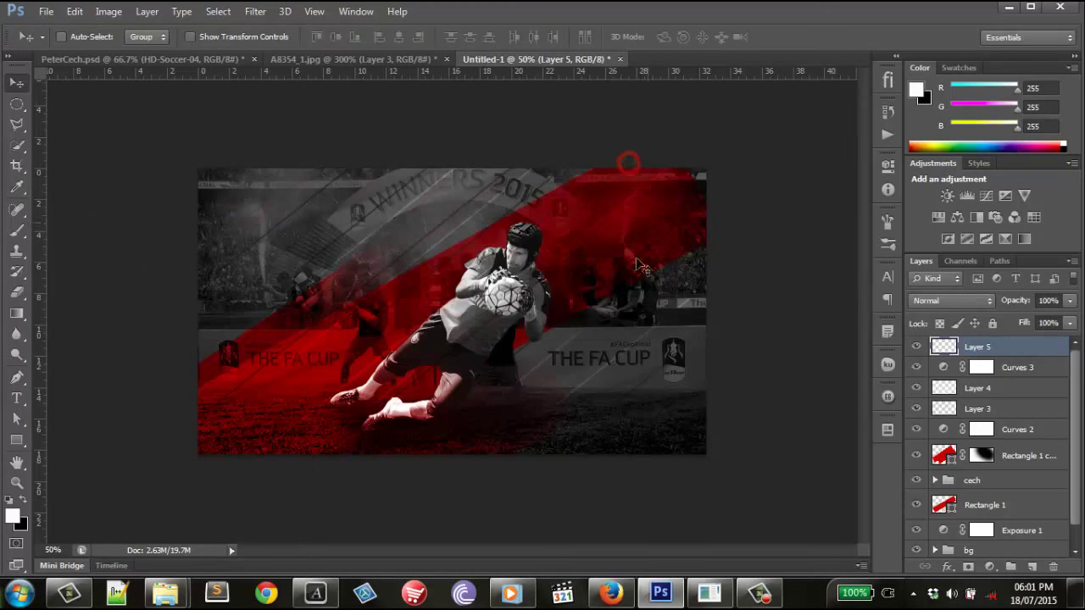
# Cut an oval hole out of the black layer across the poster centre
pyautogui.click(15, 106)
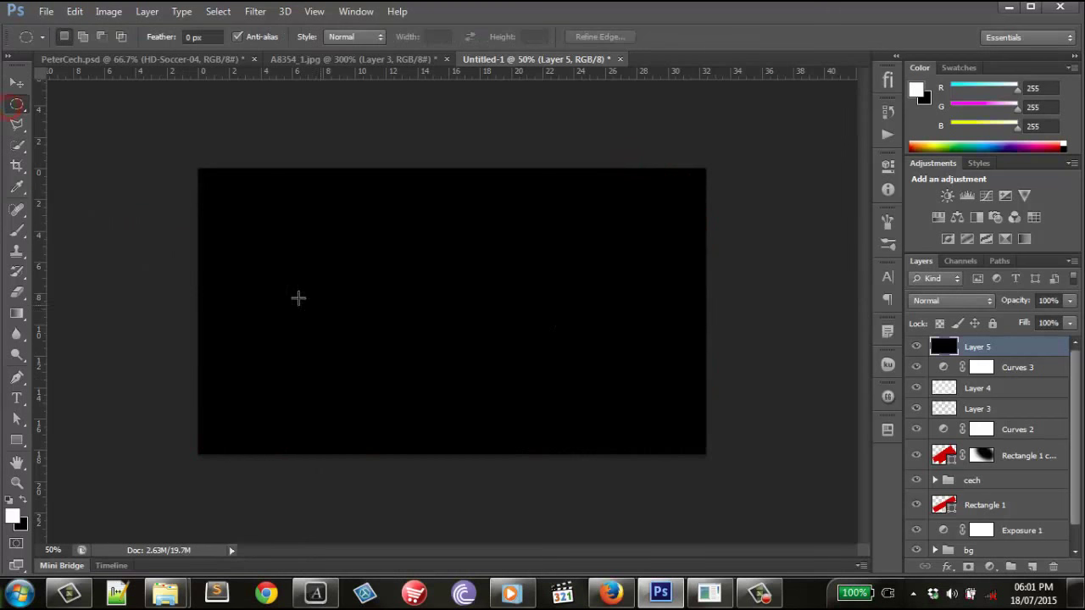
pyautogui.moveTo(276, 259)
pyautogui.mouseDown()
pyautogui.moveTo(661, 360)
pyautogui.moveTo(631, 357)
pyautogui.moveTo(681, 392)
pyautogui.moveTo(681, 426)
pyautogui.mouseUp()
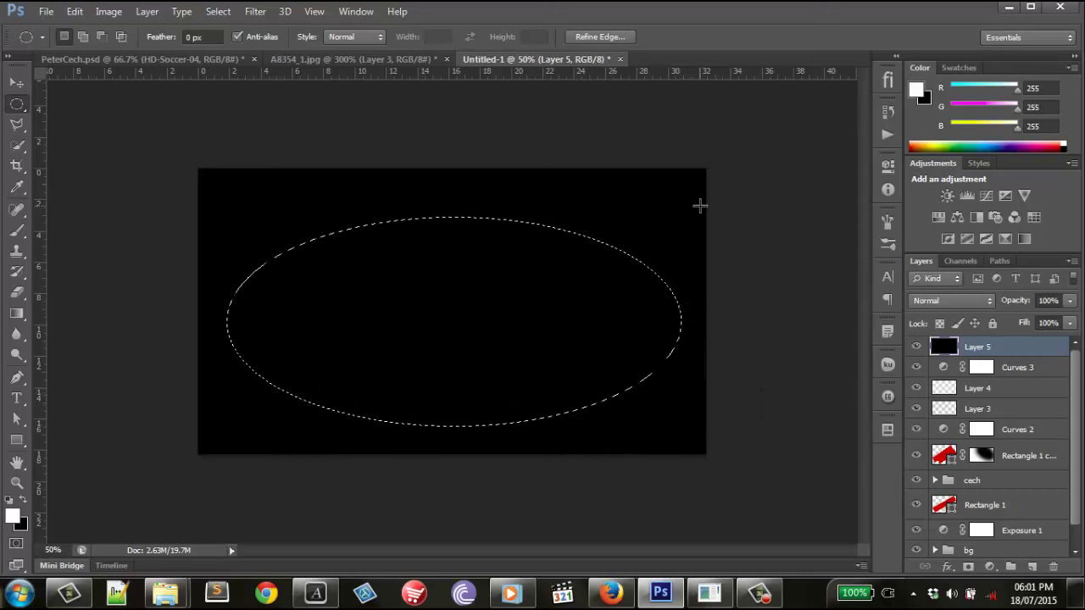
pyautogui.press('Delete')
# Deselect and apply a Gaussian Blur to soften the vignette's edge
pyautogui.hotkey('ctrl', 'd')
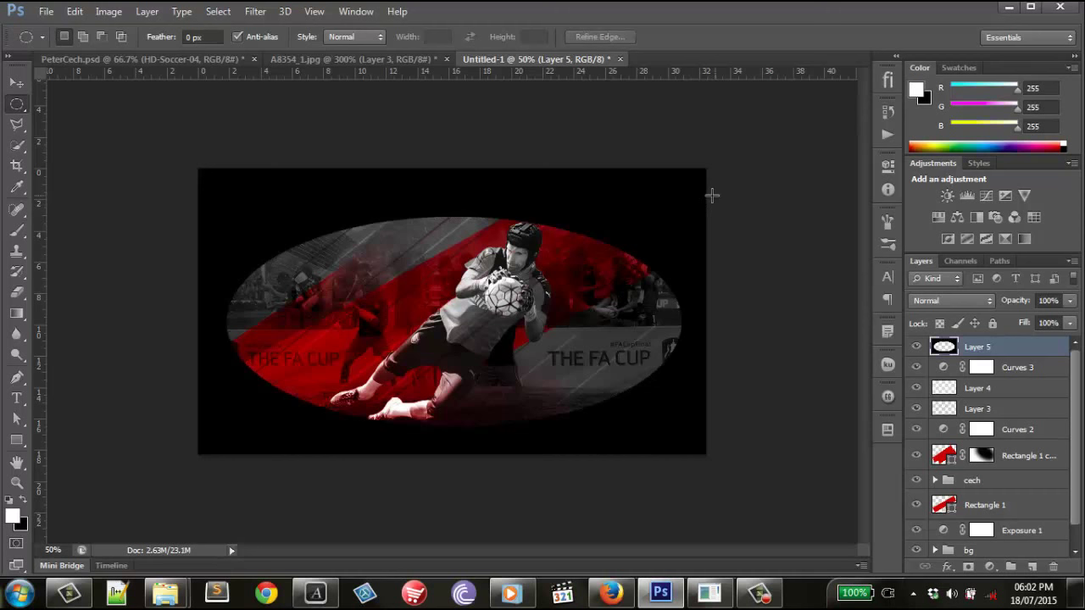
pyautogui.click(255, 11)
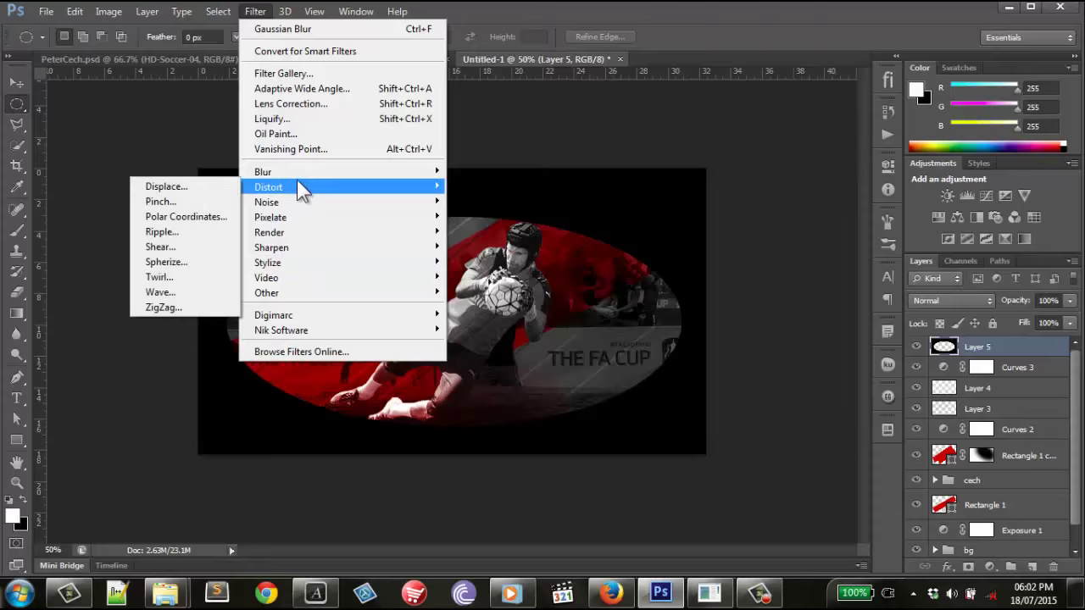
pyautogui.moveTo(263, 172)
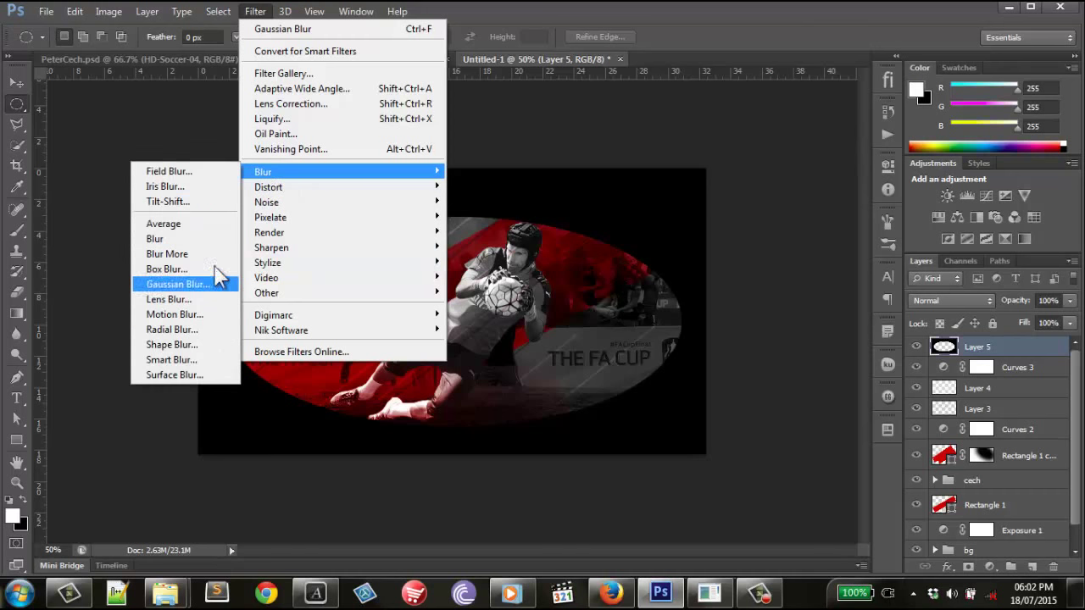
pyautogui.click(205, 285)
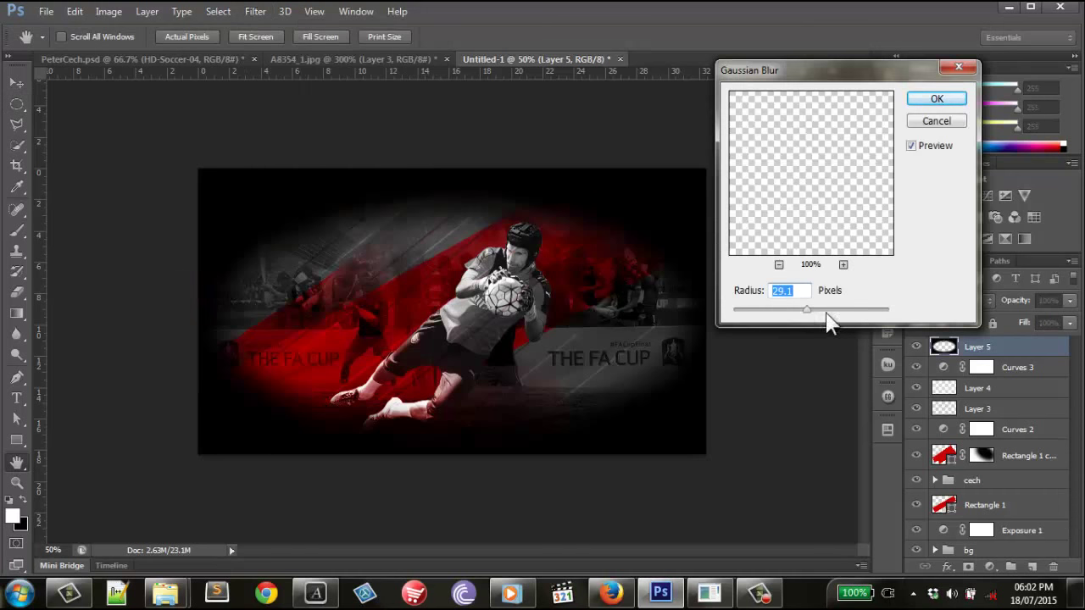
pyautogui.moveTo(809, 310)
pyautogui.mouseDown()
pyautogui.moveTo(845, 310)
pyautogui.moveTo(837, 311)
pyautogui.mouseUp()
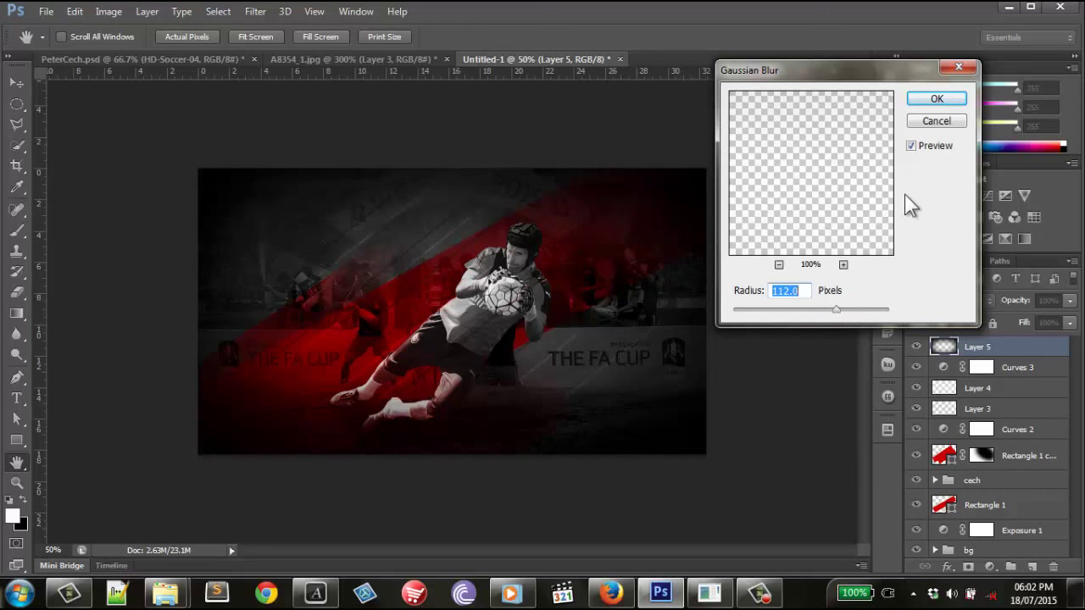
pyautogui.click(941, 100)
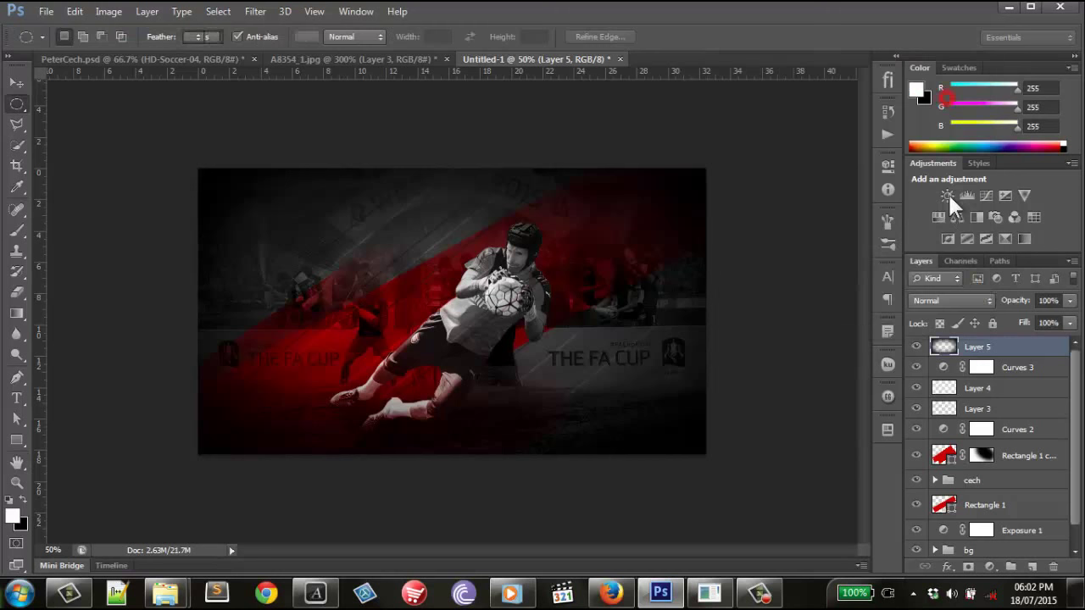
# Set Layer 5 to Soft Light at 80% opacity and add an empty Layer 6
pyautogui.click(971, 295)
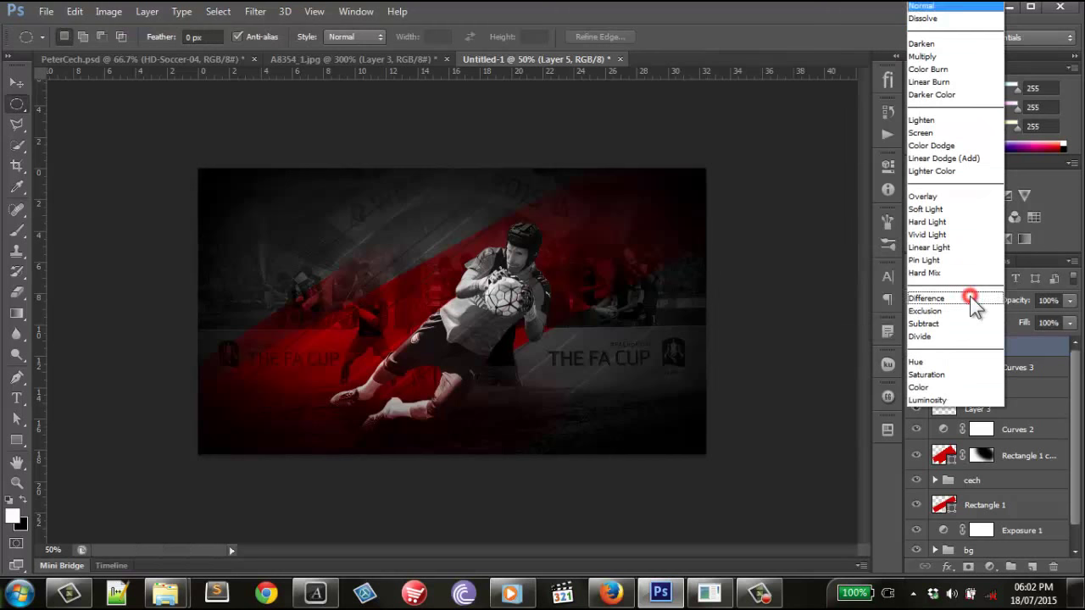
pyautogui.click(949, 212)
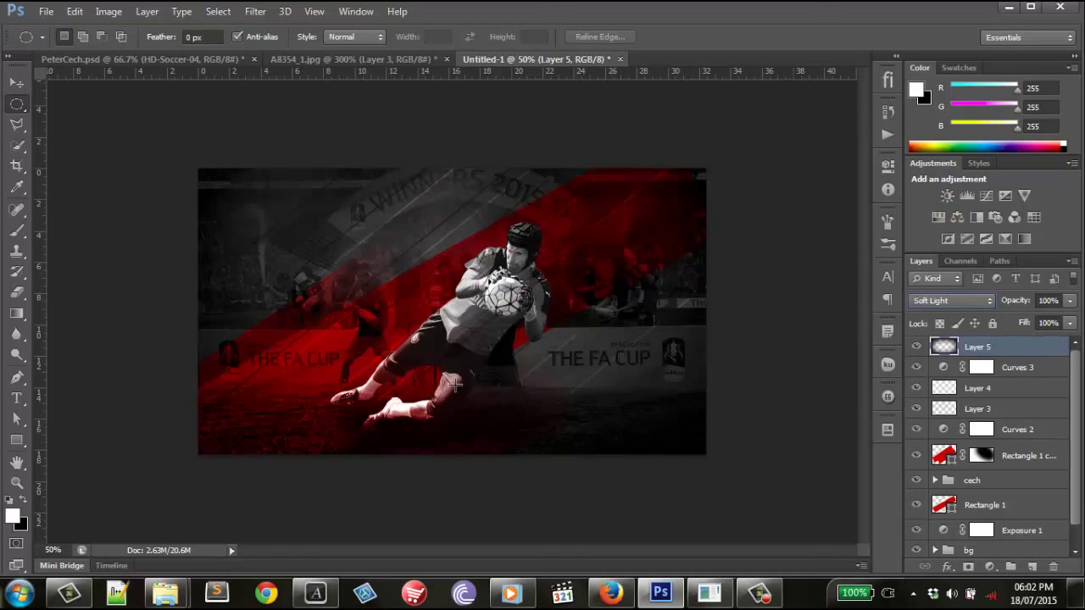
pyautogui.hotkey('shift', '-')
pyautogui.hotkey('shift', '-')
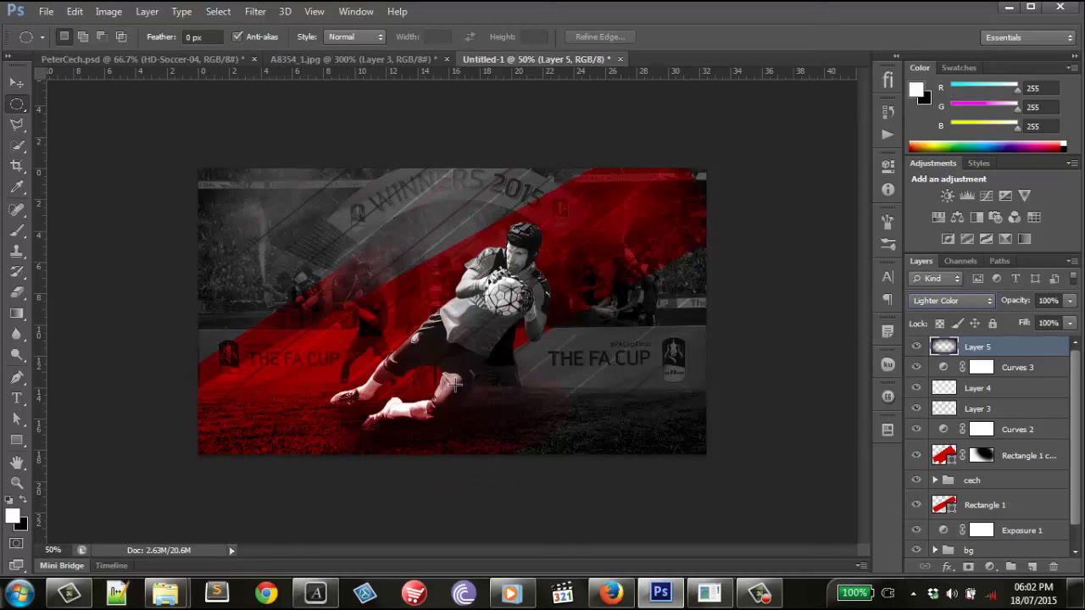
pyautogui.hotkey('shift', '+')
pyautogui.hotkey('shift', '+')
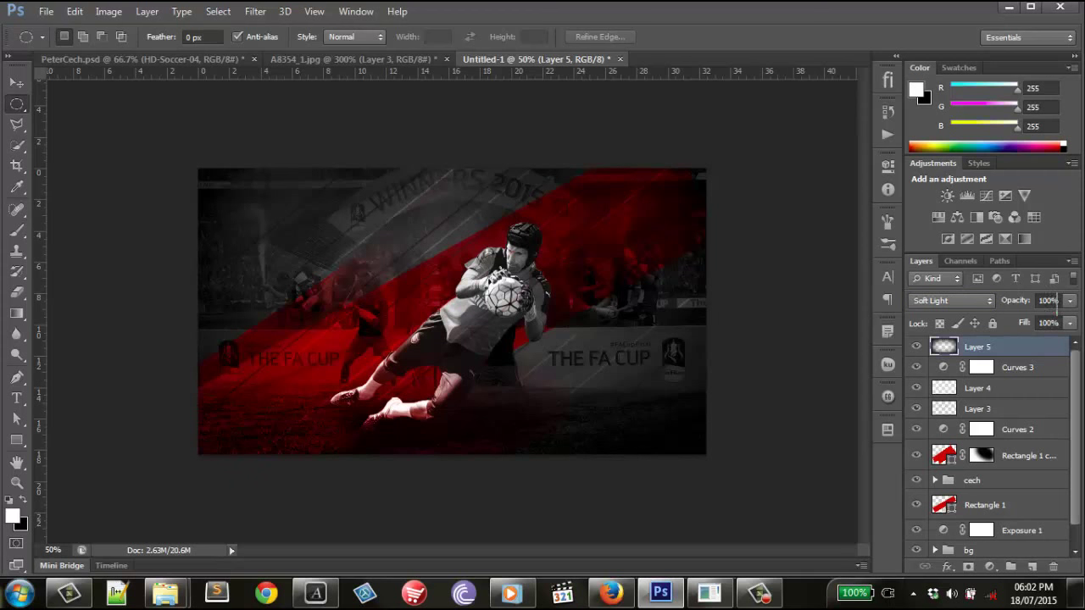
pyautogui.click(1058, 305)
pyautogui.write('80')
pyautogui.press('Return')
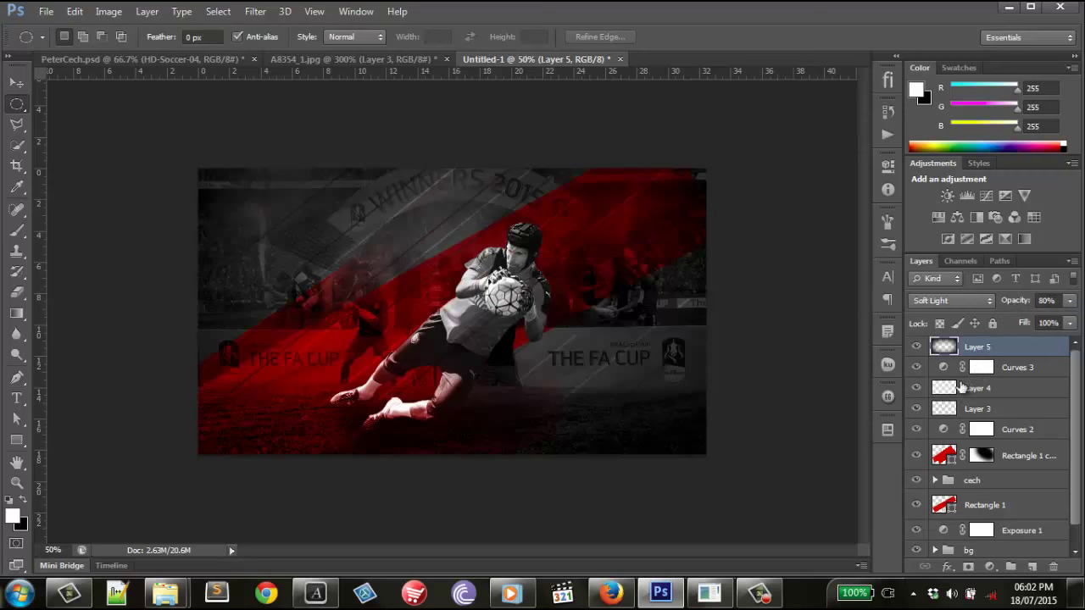
pyautogui.click(1033, 566)
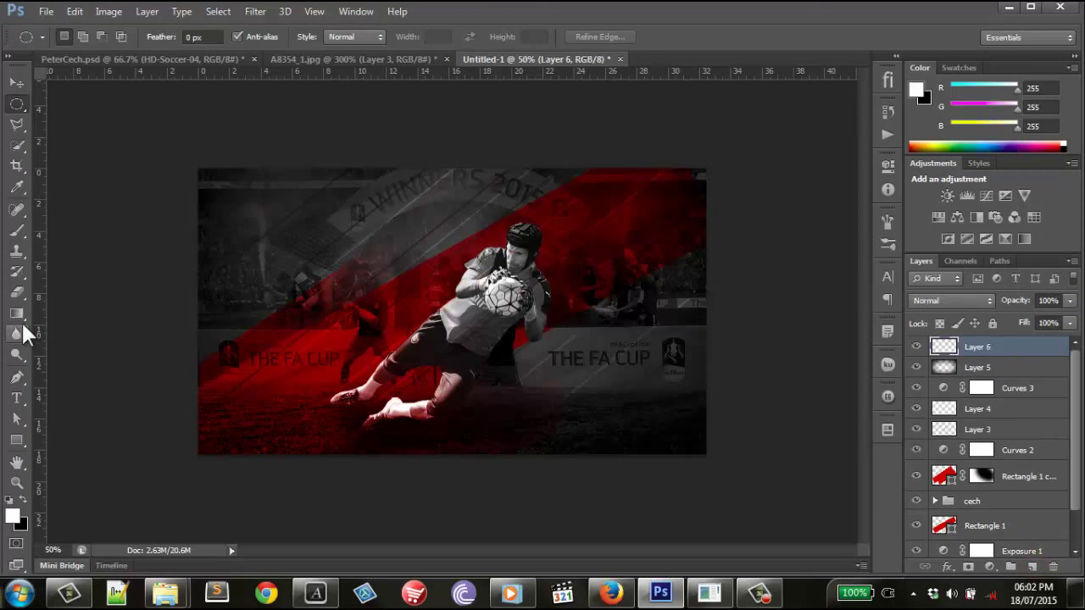
# Paint white glow over the goalkeeper and upper left with a 600–1000 px soft round brush
pyautogui.click(15, 231)
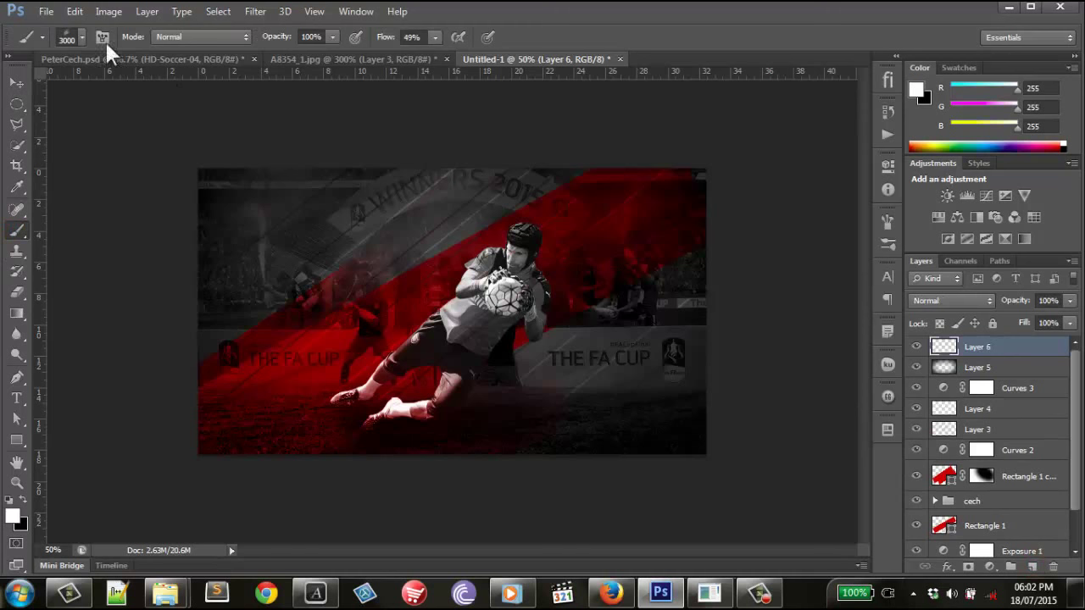
pyautogui.click(82, 38)
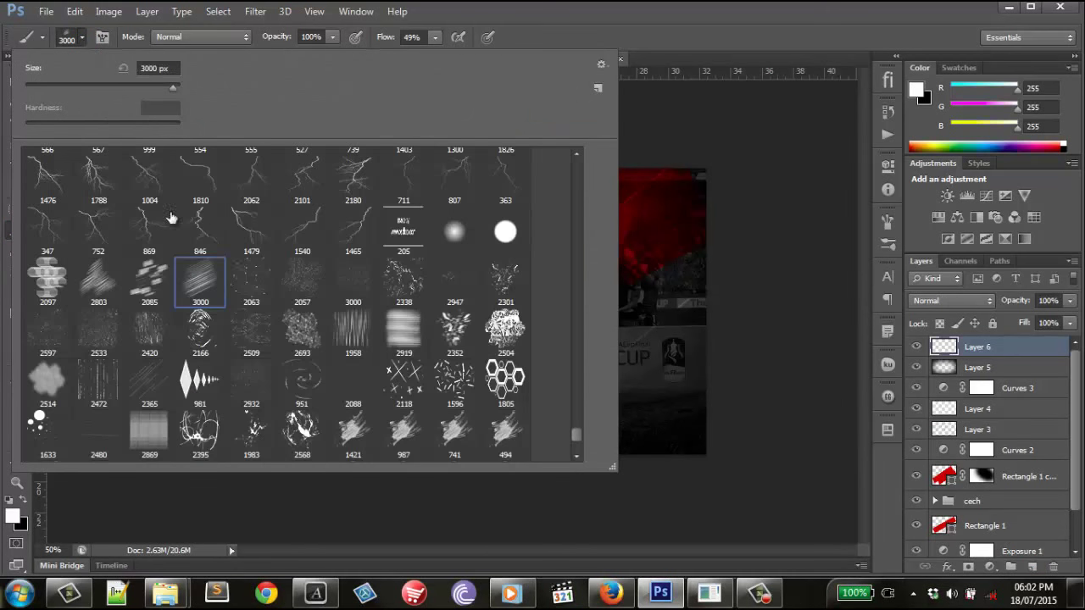
pyautogui.click(454, 230)
pyautogui.click(701, 10)
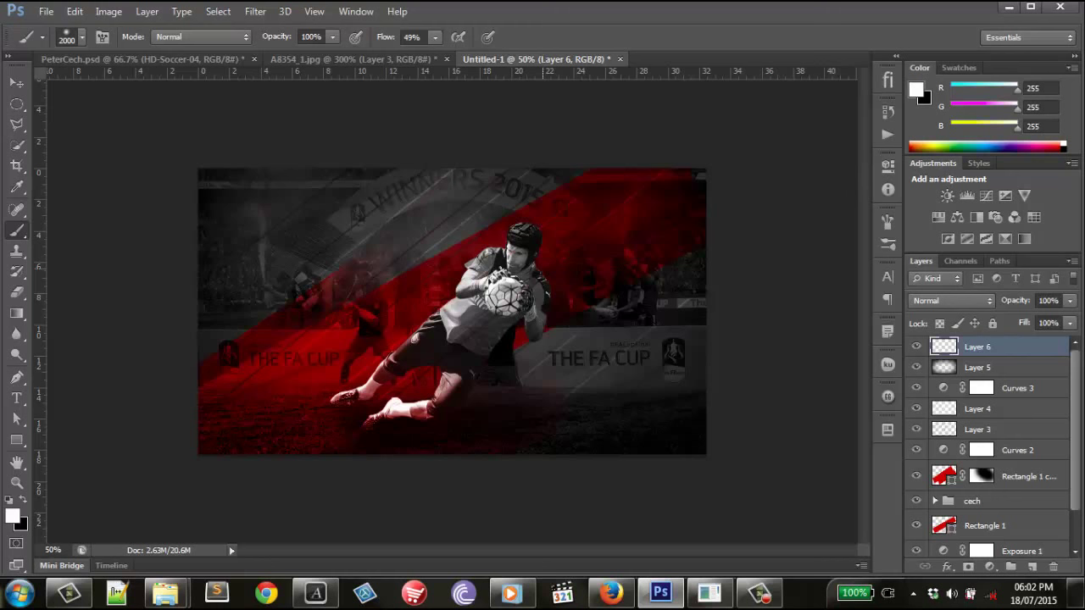
pyautogui.press('[')
pyautogui.press('[')
pyautogui.press('[')
pyautogui.press('[')
pyautogui.press('[')
pyautogui.press('[')
pyautogui.press('[')
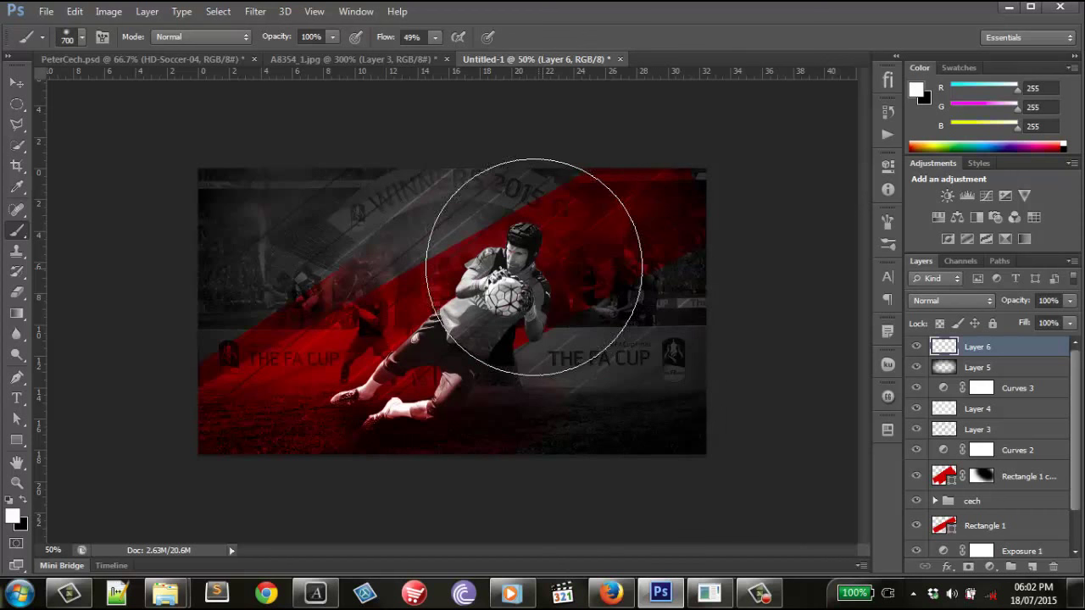
pyautogui.press(']')
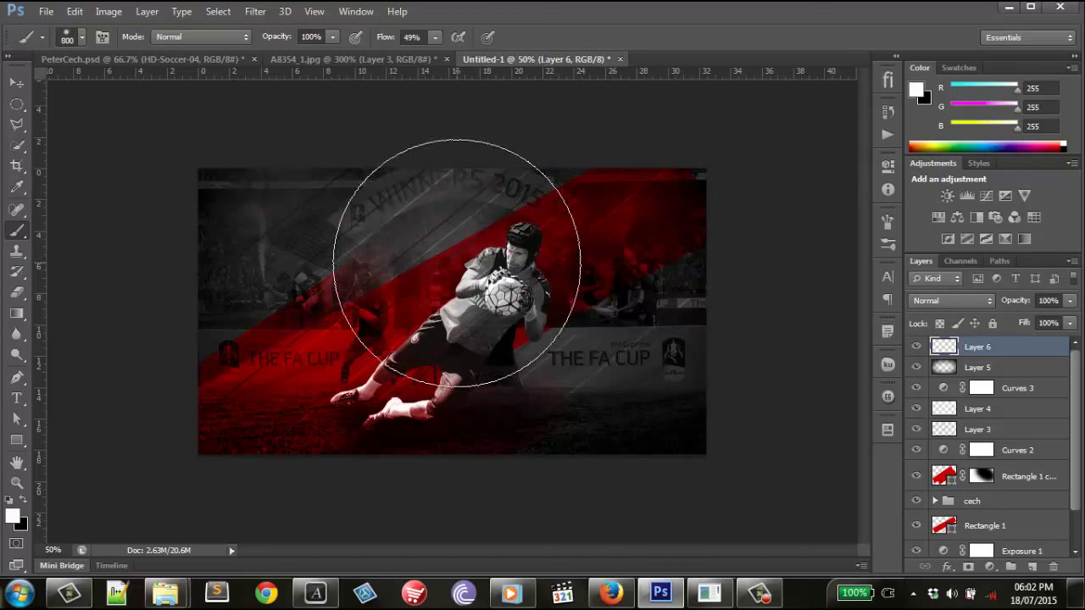
pyautogui.press(']')
pyautogui.press(']')
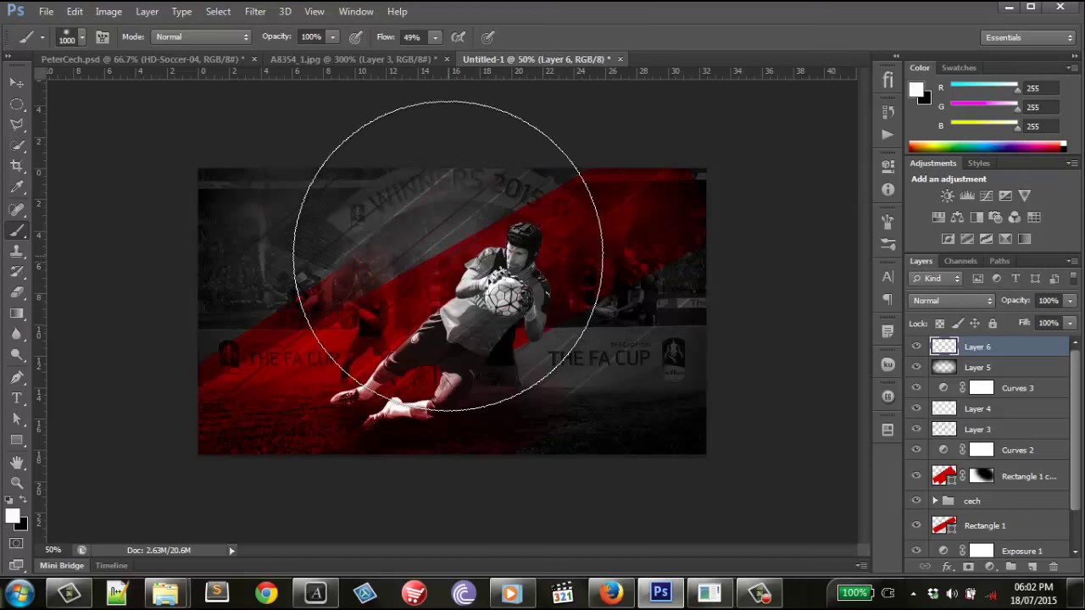
pyautogui.press('[')
pyautogui.press('[')
pyautogui.press('[')
pyautogui.press('[')
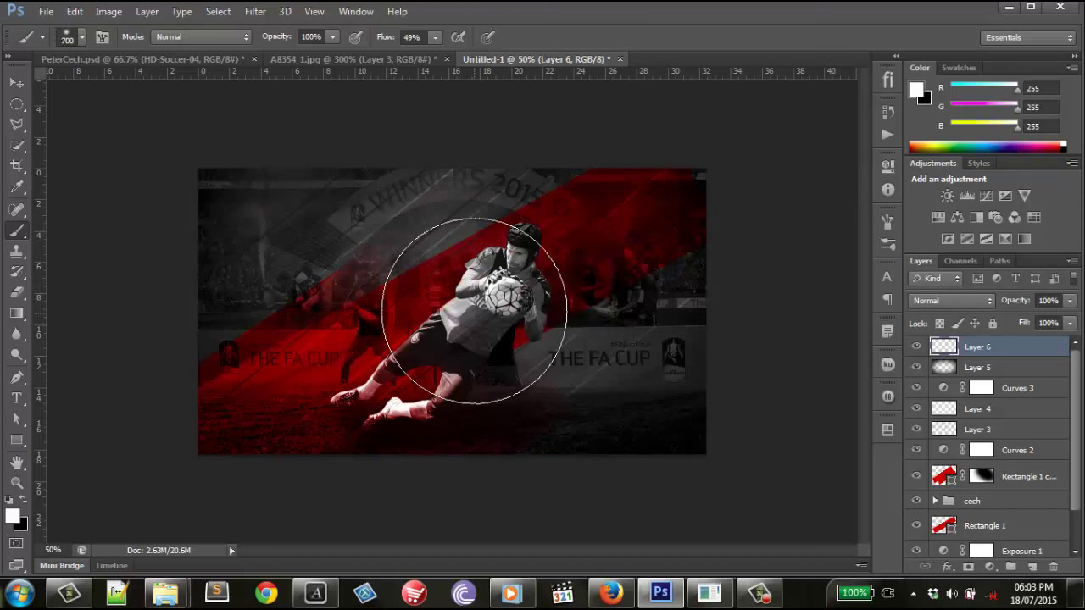
pyautogui.moveTo(534, 335); pyautogui.dragTo(445, 263)
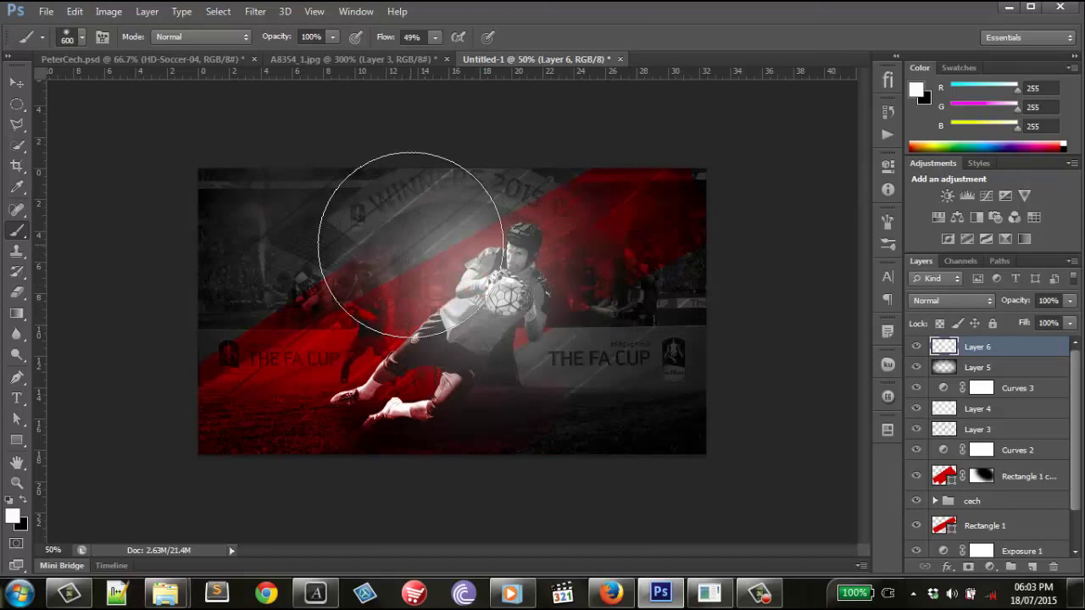
pyautogui.press(']')
pyautogui.press(']')
pyautogui.press(']')
pyautogui.press(']')
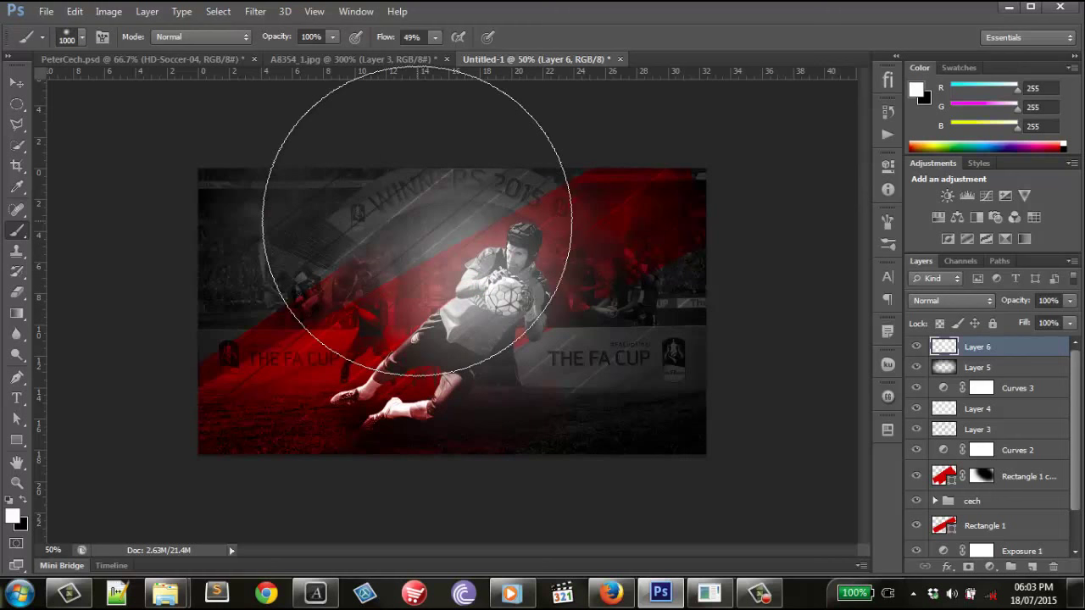
pyautogui.moveTo(417, 222); pyautogui.dragTo(492, 248)
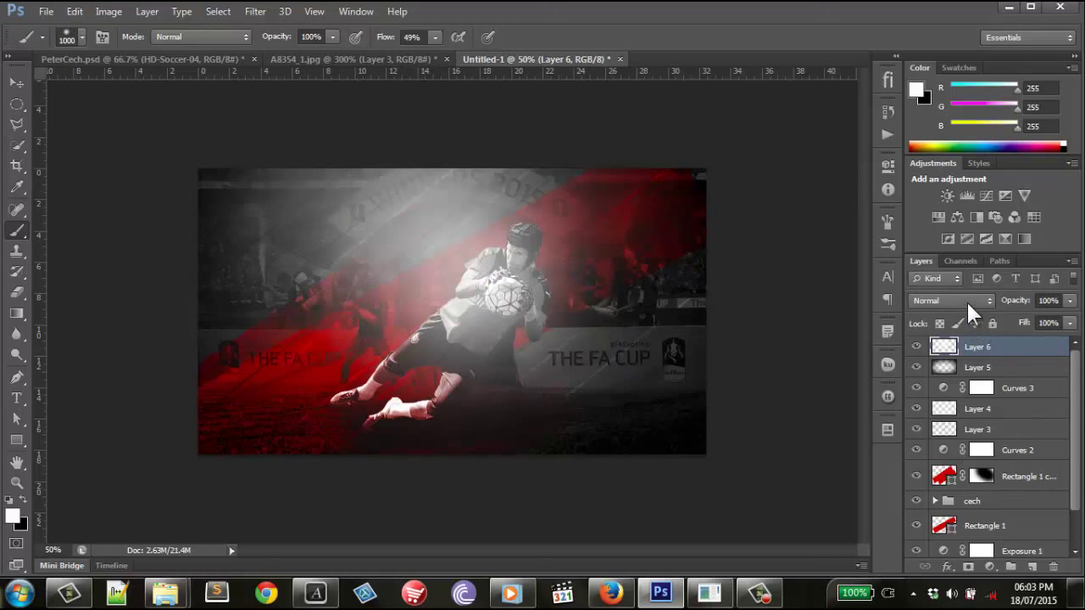
# Compare Soft Light against Overlay on Layer 6 and settle on Overlay
pyautogui.click(967, 303)
pyautogui.click(928, 205)
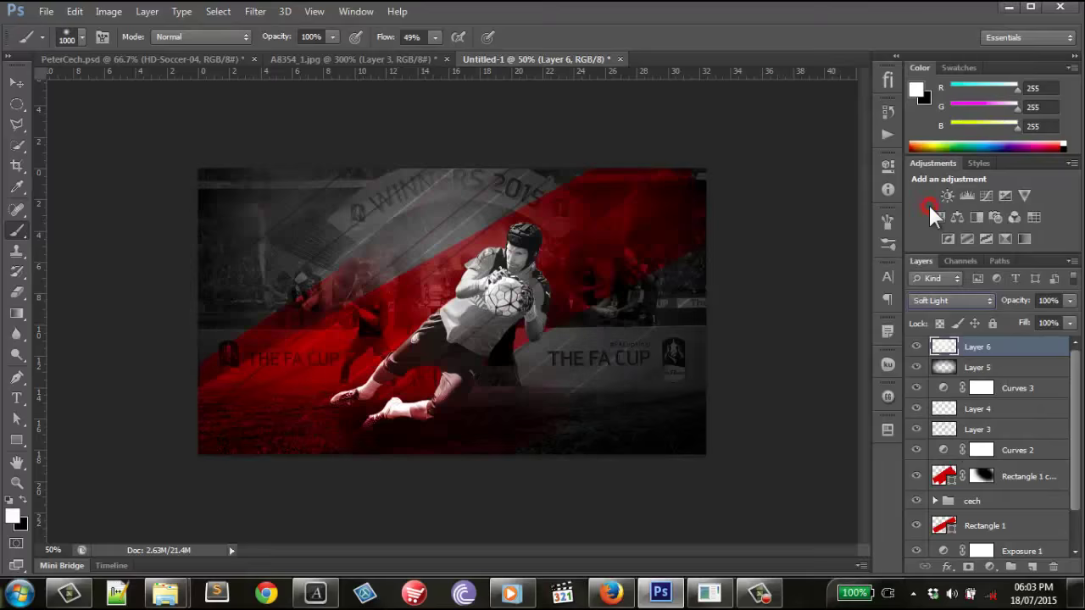
pyautogui.click(916, 347)
pyautogui.click(979, 298)
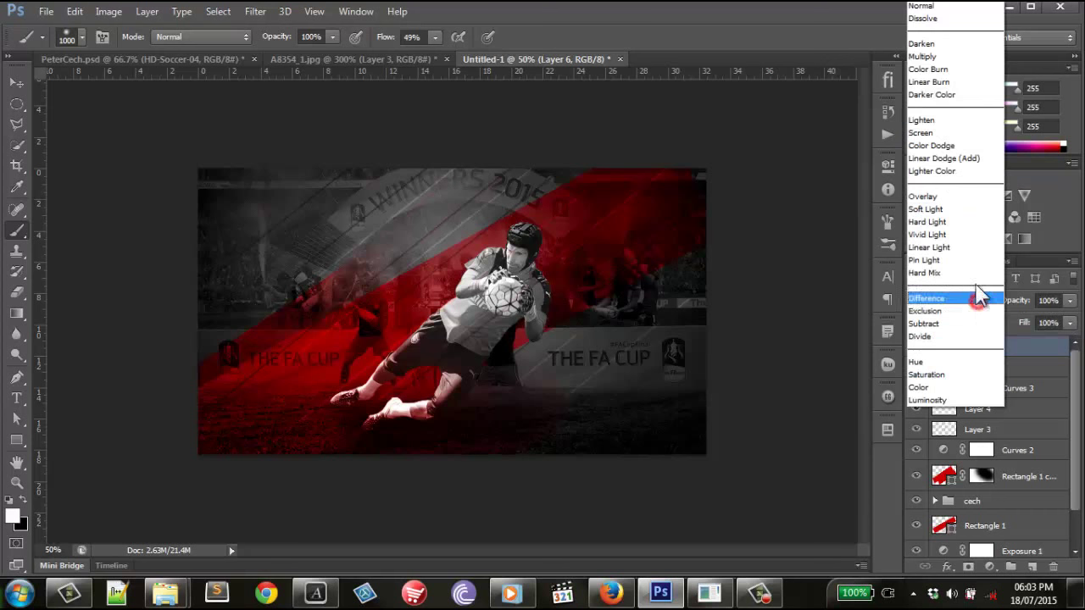
pyautogui.click(941, 195)
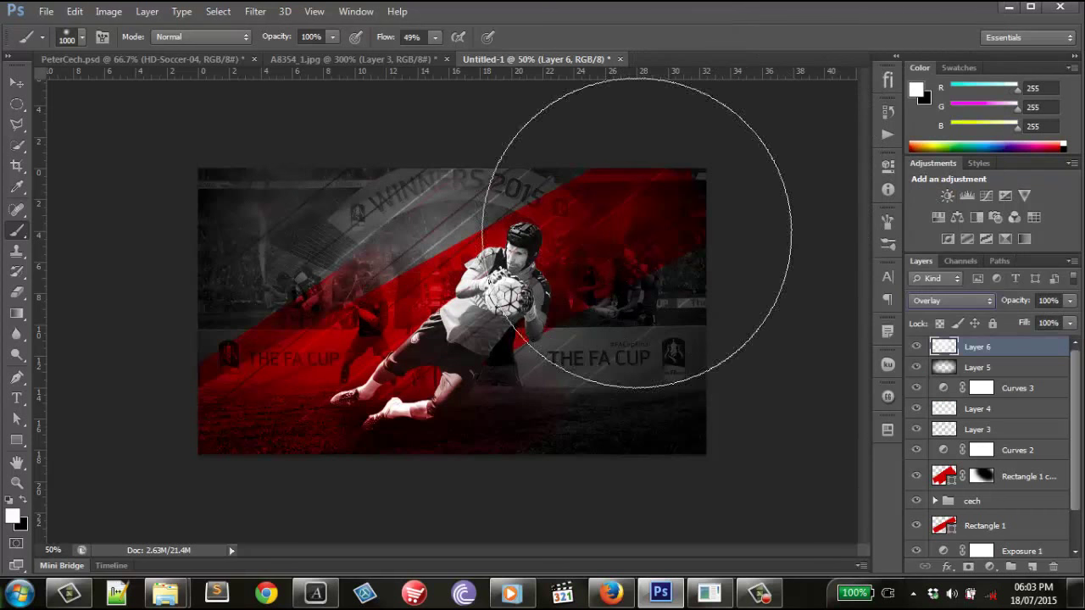
# Lower Layer 6's opacity to 40%, keeping Overlay blending
pyautogui.moveTo(1020, 303); pyautogui.dragTo(1010, 303)
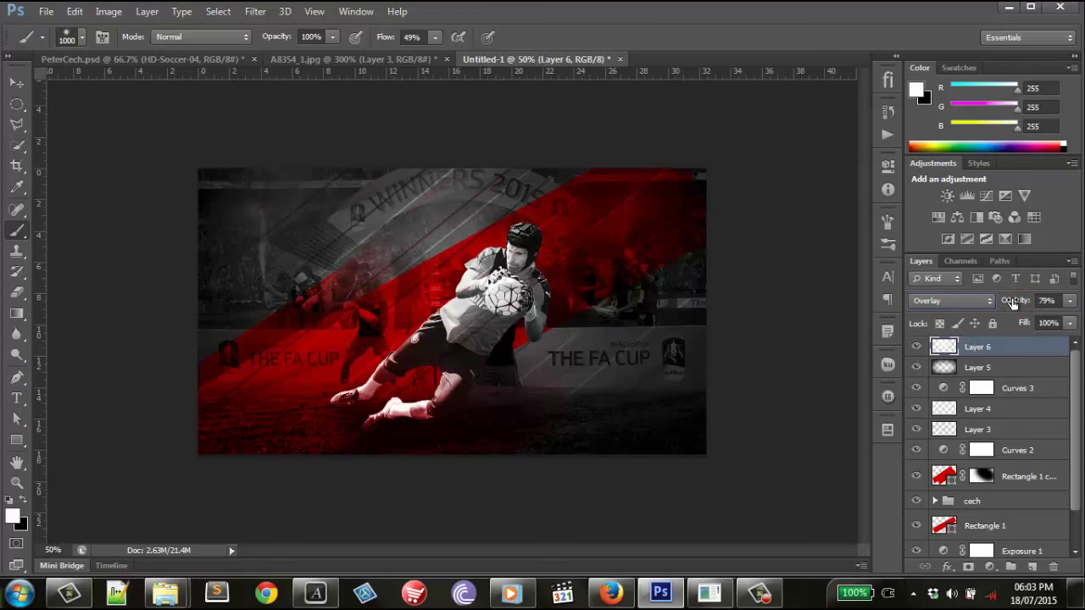
pyautogui.click(975, 297)
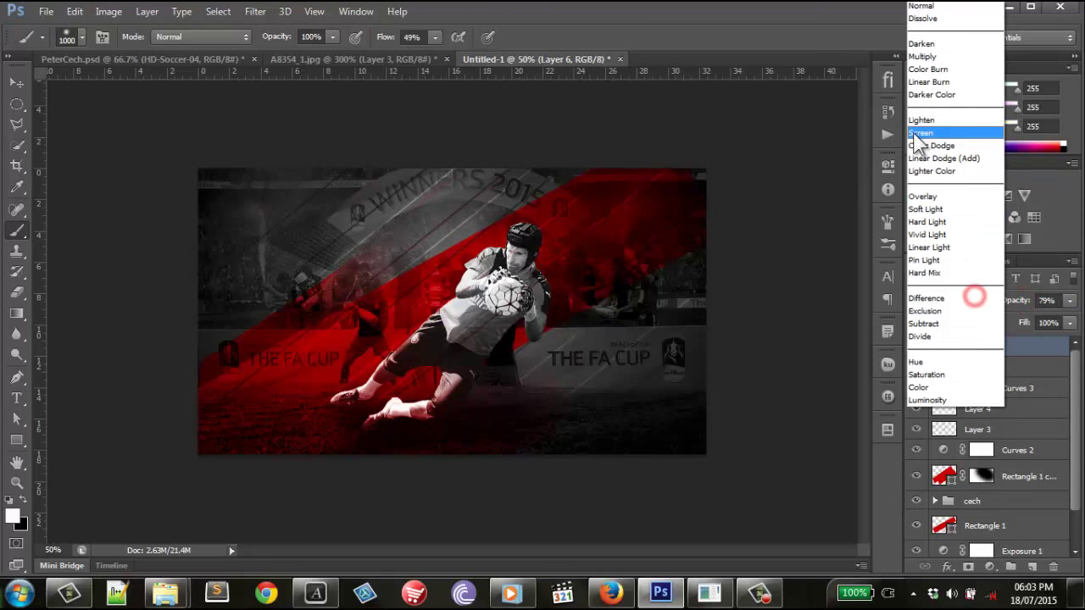
pyautogui.click(936, 205)
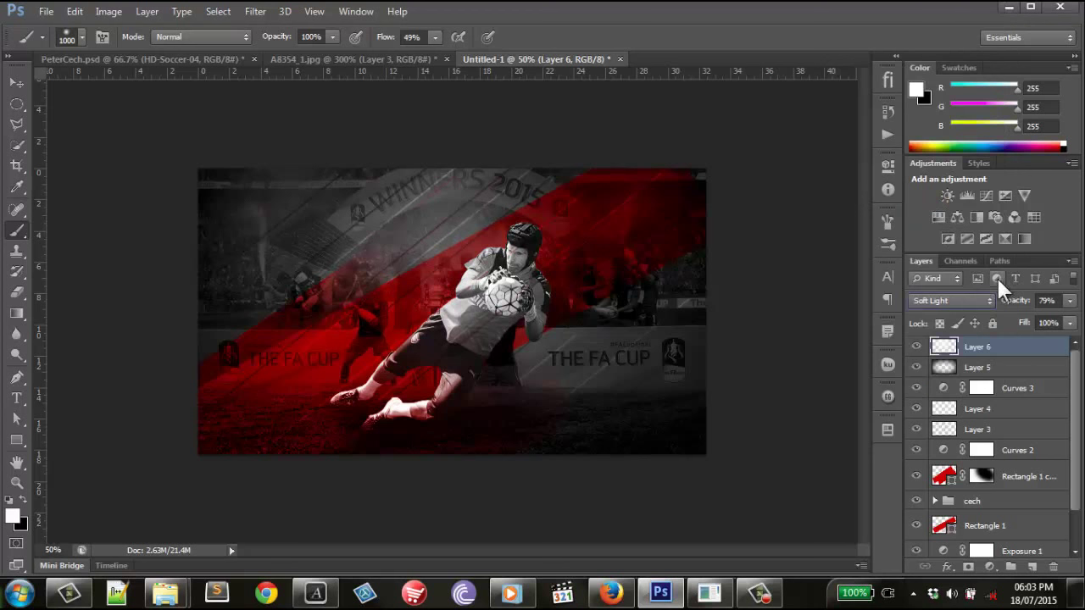
pyautogui.click(982, 301)
pyautogui.click(945, 196)
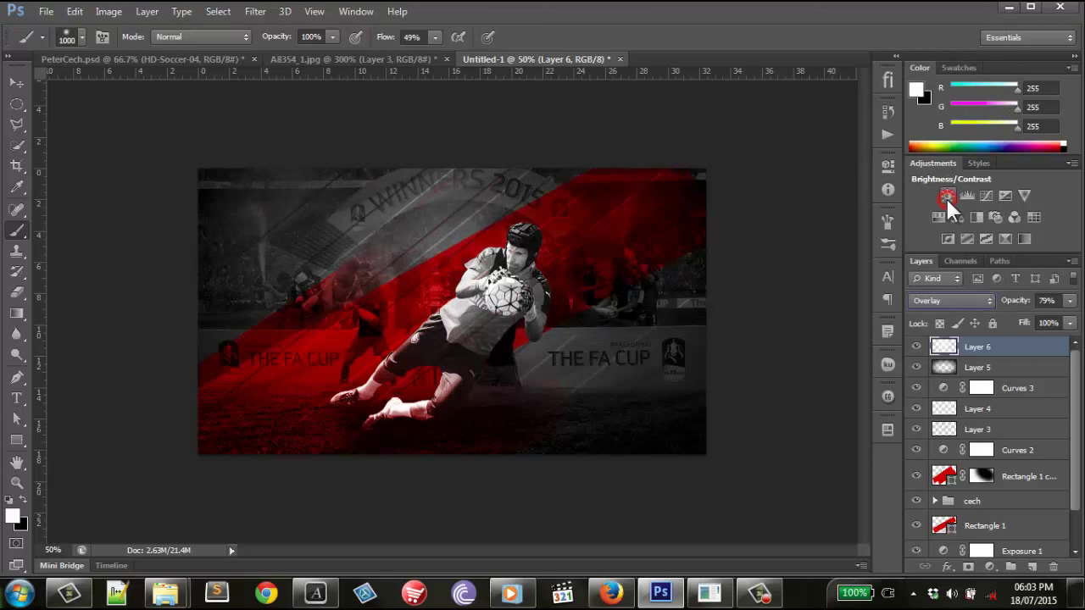
pyautogui.moveTo(1013, 301); pyautogui.dragTo(995, 293)
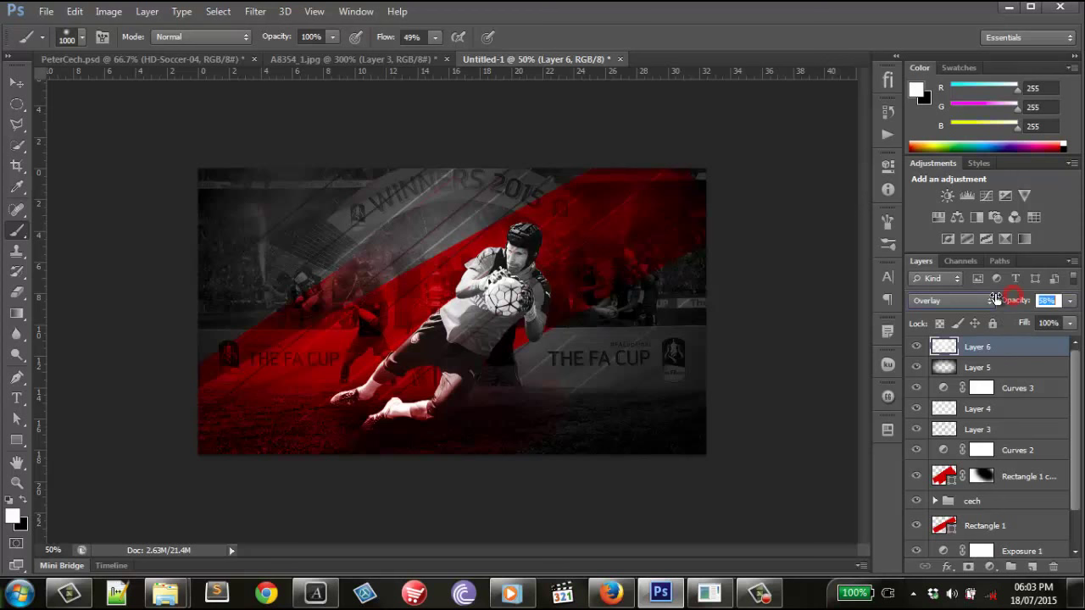
pyautogui.click(1019, 301)
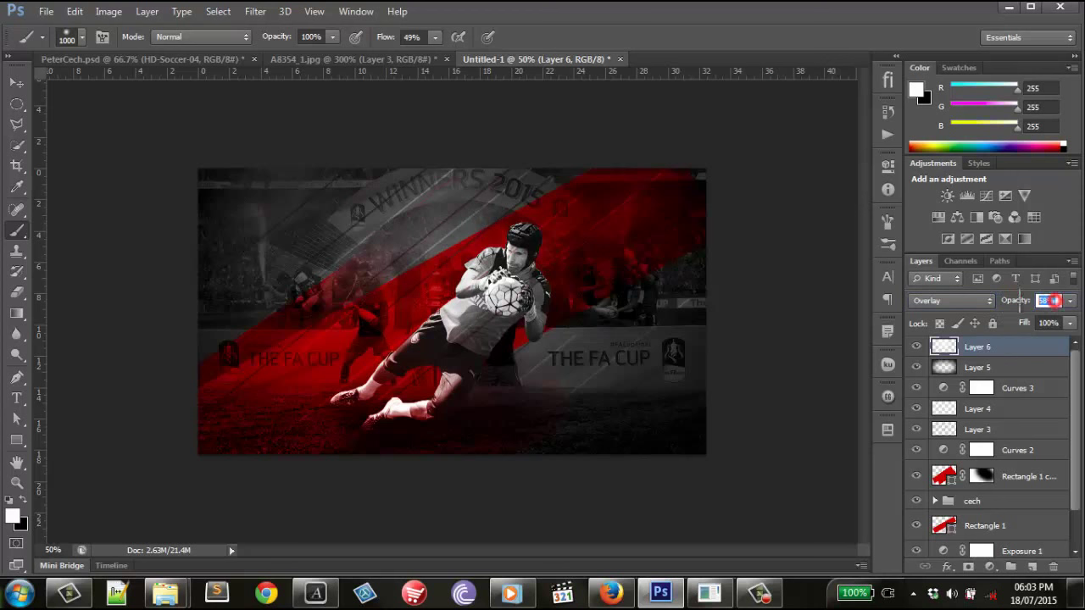
pyautogui.write('40')
pyautogui.press('Return')
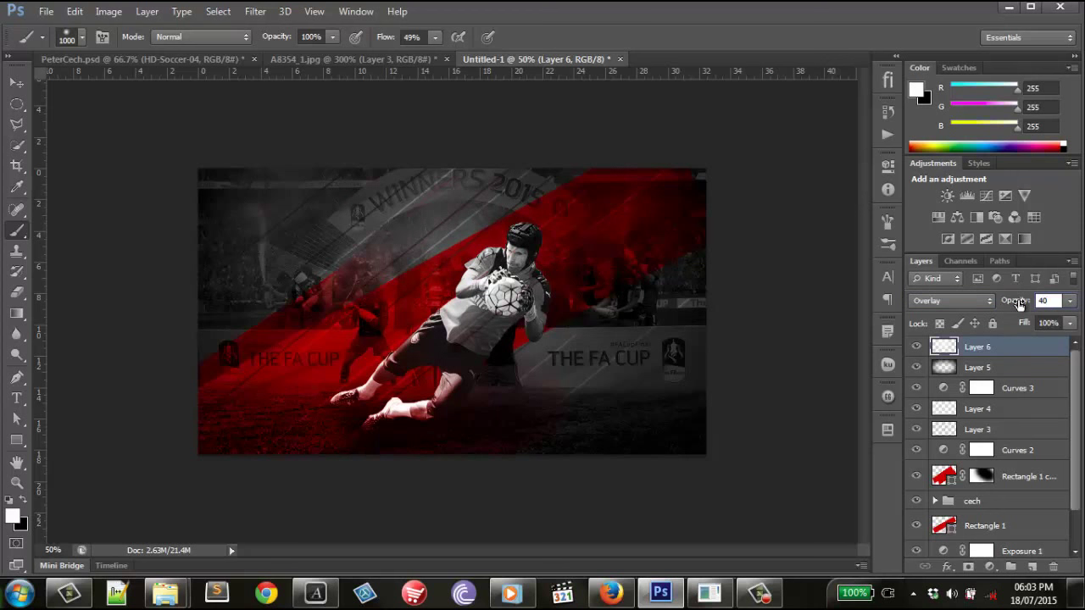
# Toggle Layer 6 to compare, pick the Move tool, and preview the open file browser windows
pyautogui.click(916, 347)
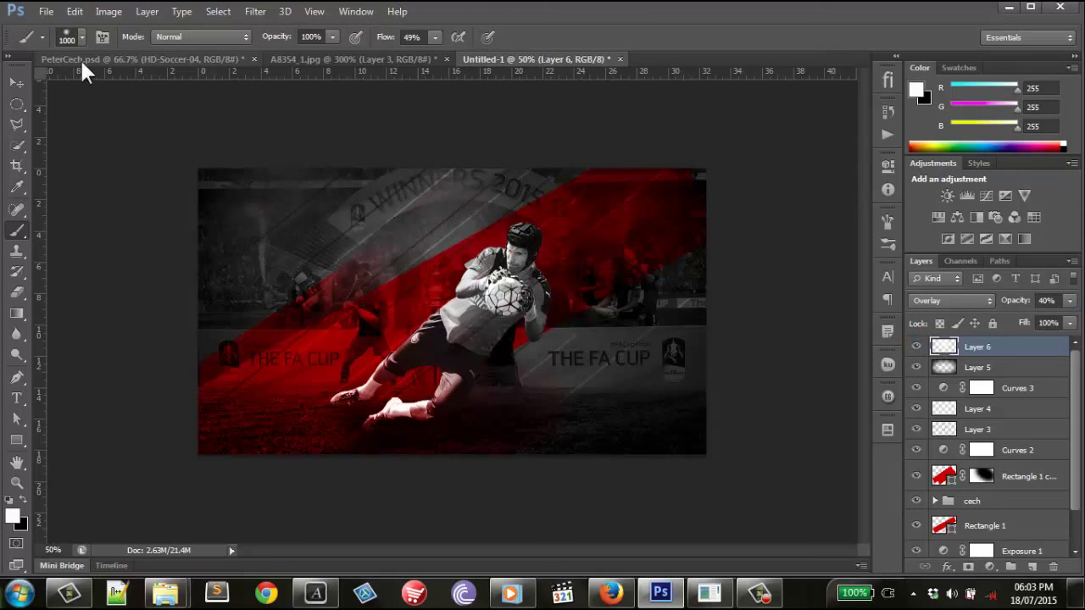
pyautogui.click(17, 82)
pyautogui.click(124, 162)
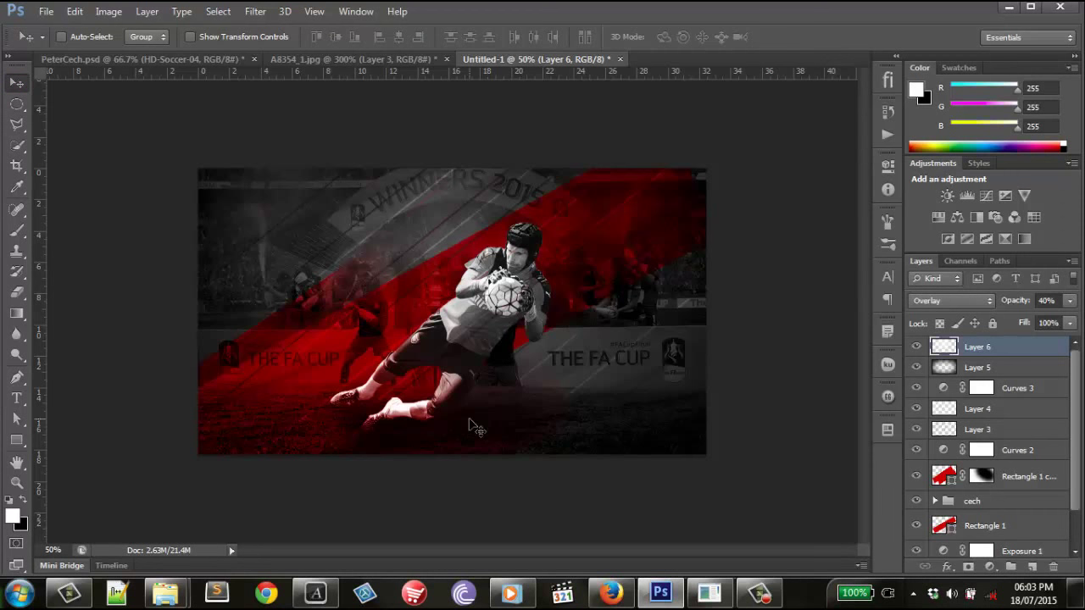
pyautogui.click(168, 596)
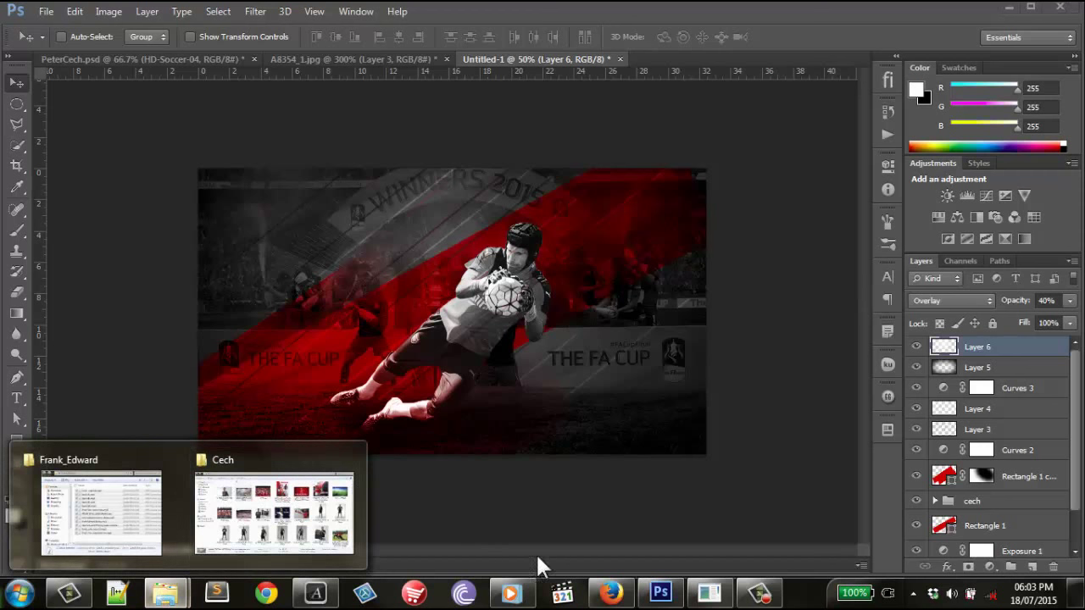
pyautogui.click(135, 175)
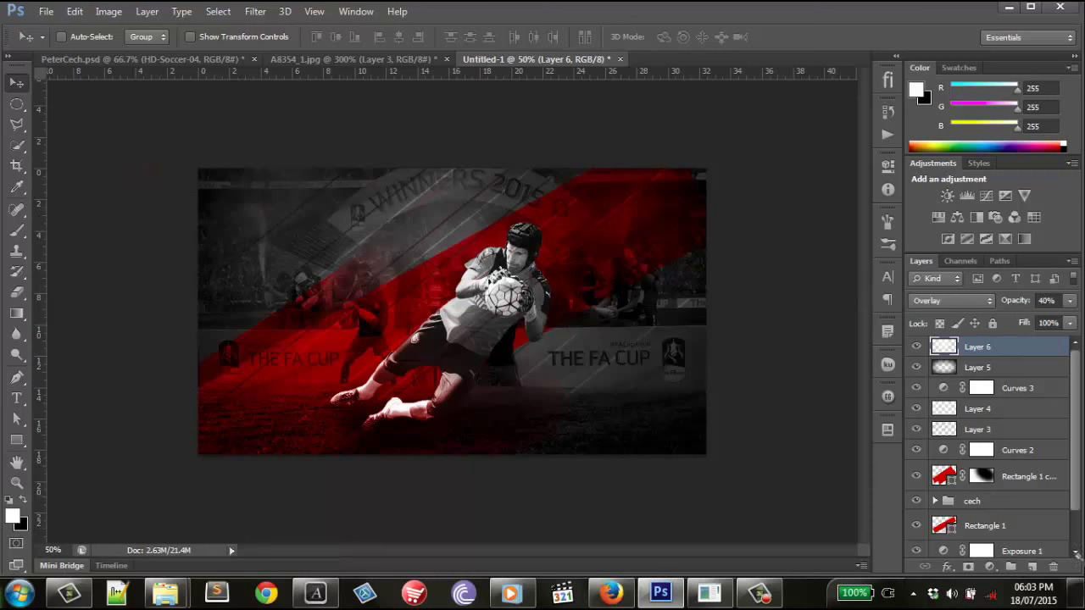
# Open the arsenal-fc-vector-logo zip from the Vector folder and select arsenal-fc-seeklogo.com.ai
pyautogui.click(1081, 596)
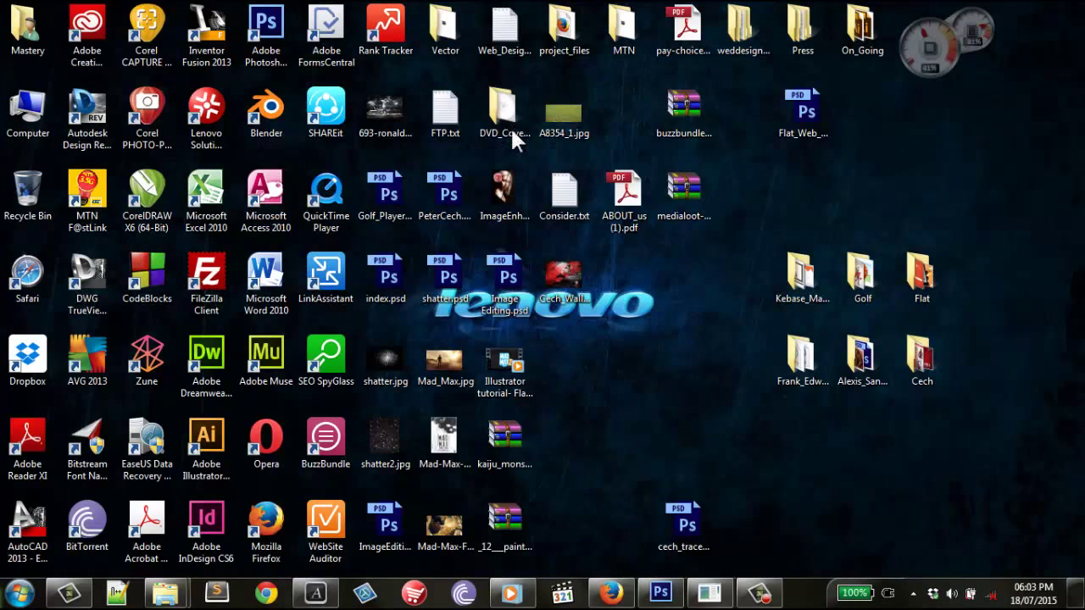
pyautogui.doubleClick(459, 41)
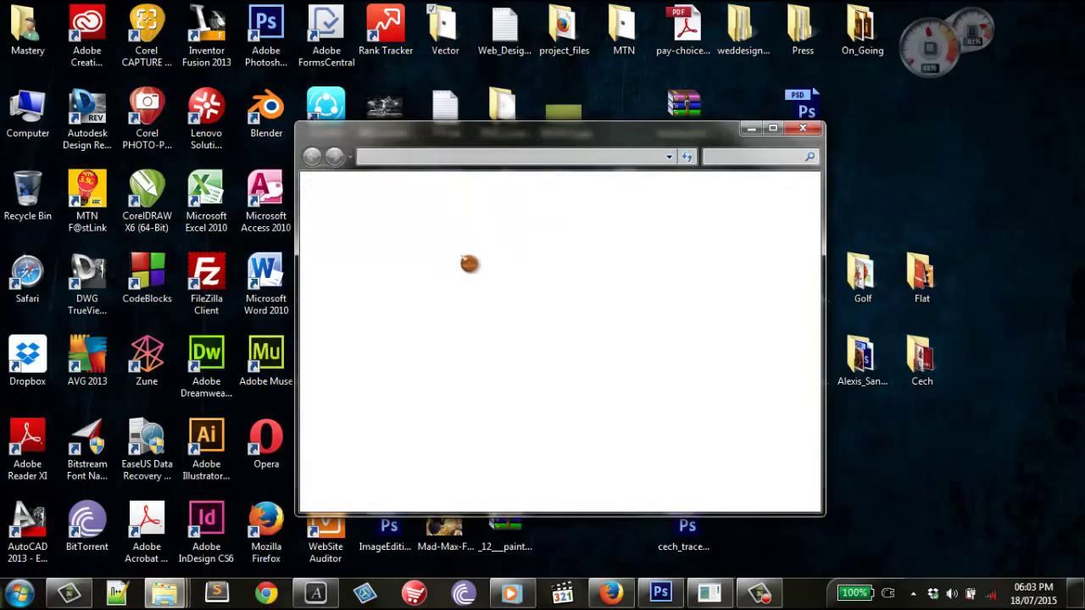
pyautogui.click(534, 315)
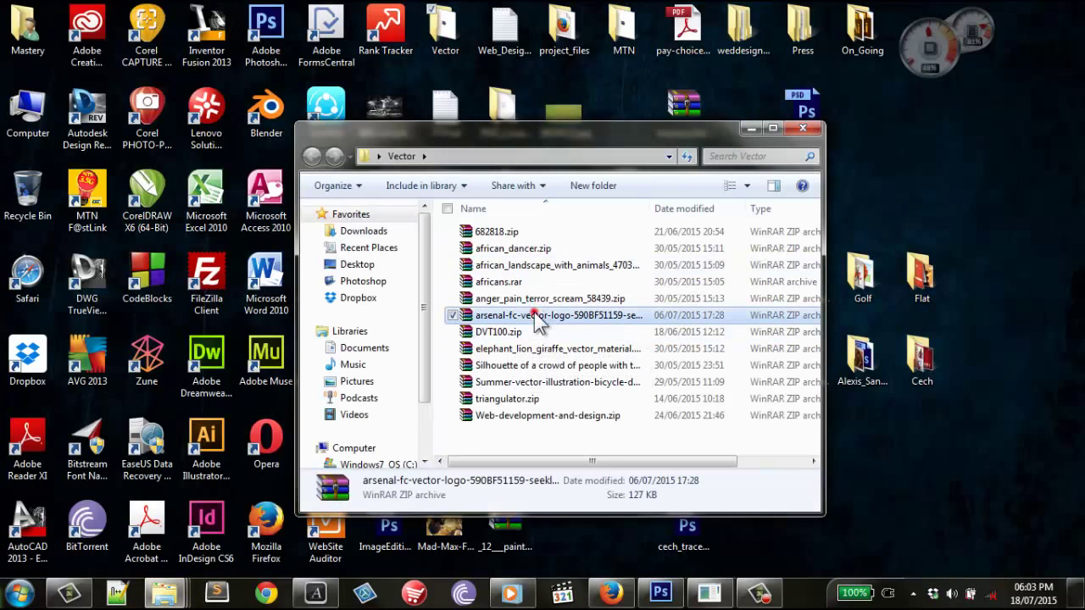
pyautogui.doubleClick(534, 315)
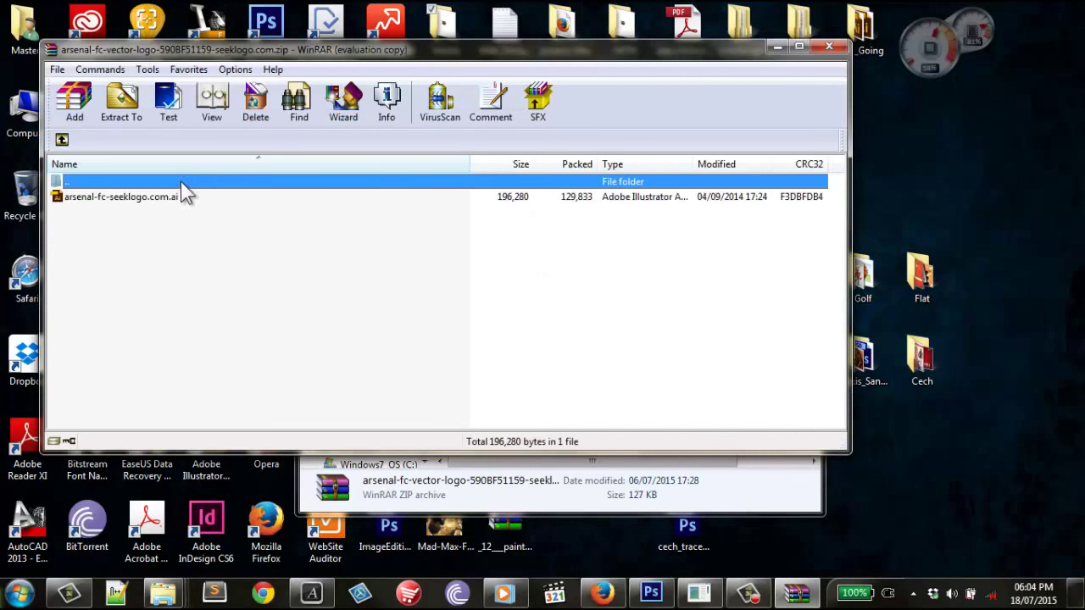
pyautogui.click(525, 254)
pyautogui.click(76, 197)
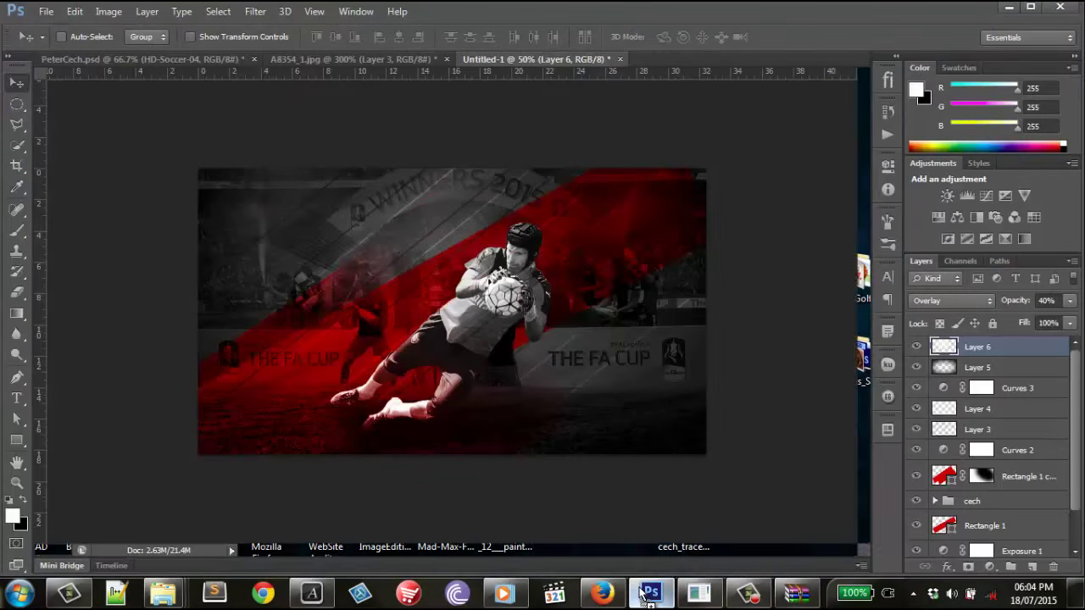
# Place the Arsenal crest at about 58% in the lower right, layered below Layer 5
pyautogui.moveTo(781, 587); pyautogui.dragTo(607, 491)
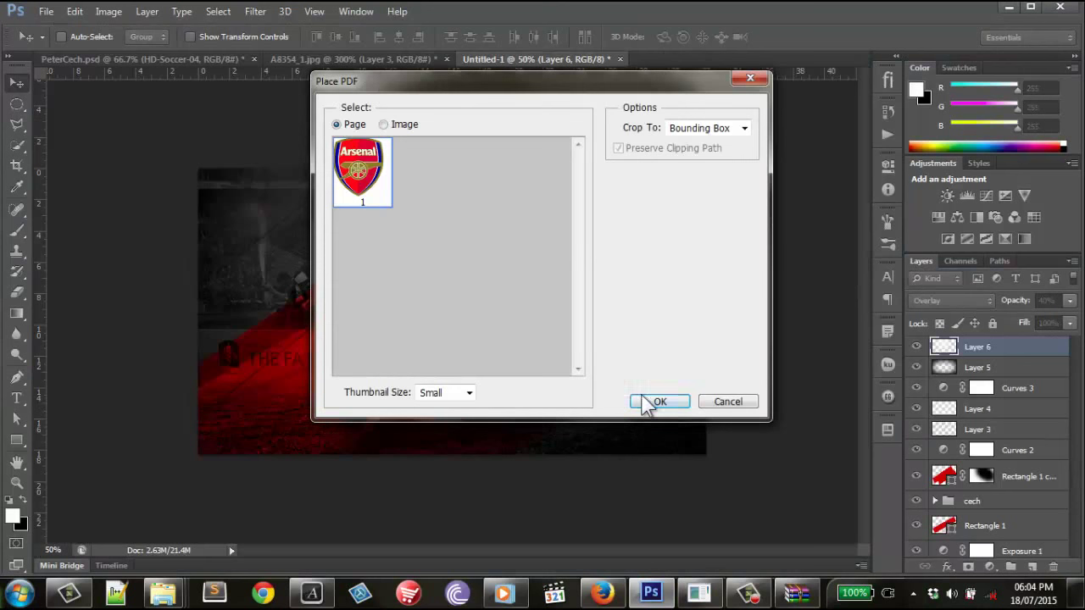
pyautogui.click(643, 396)
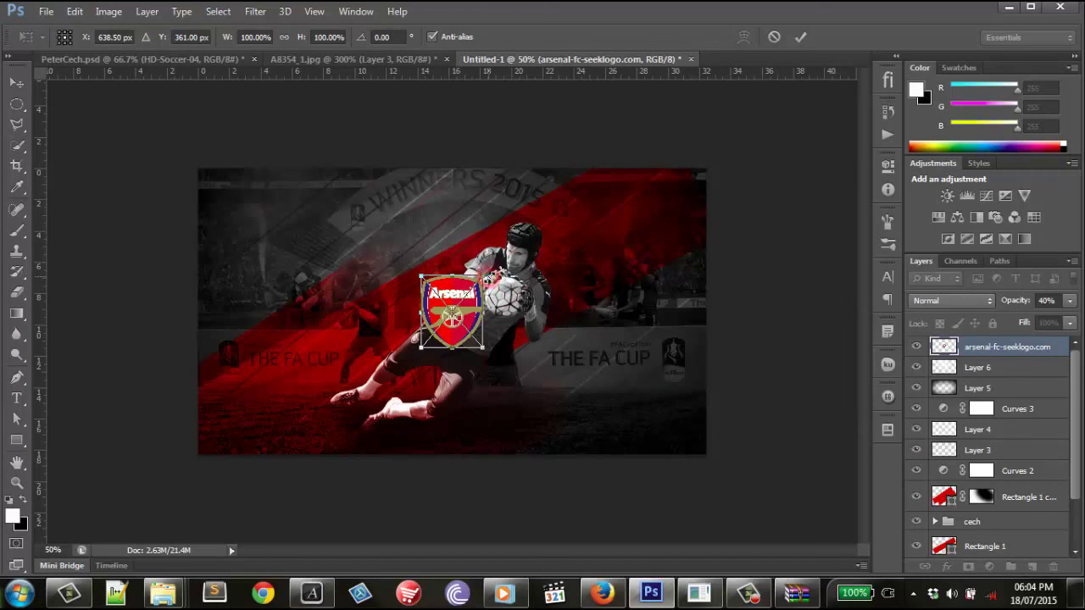
pyautogui.moveTo(484, 276)
pyautogui.mouseDown()
pyautogui.moveTo(460, 319)
pyautogui.moveTo(650, 422)
pyautogui.mouseUp()
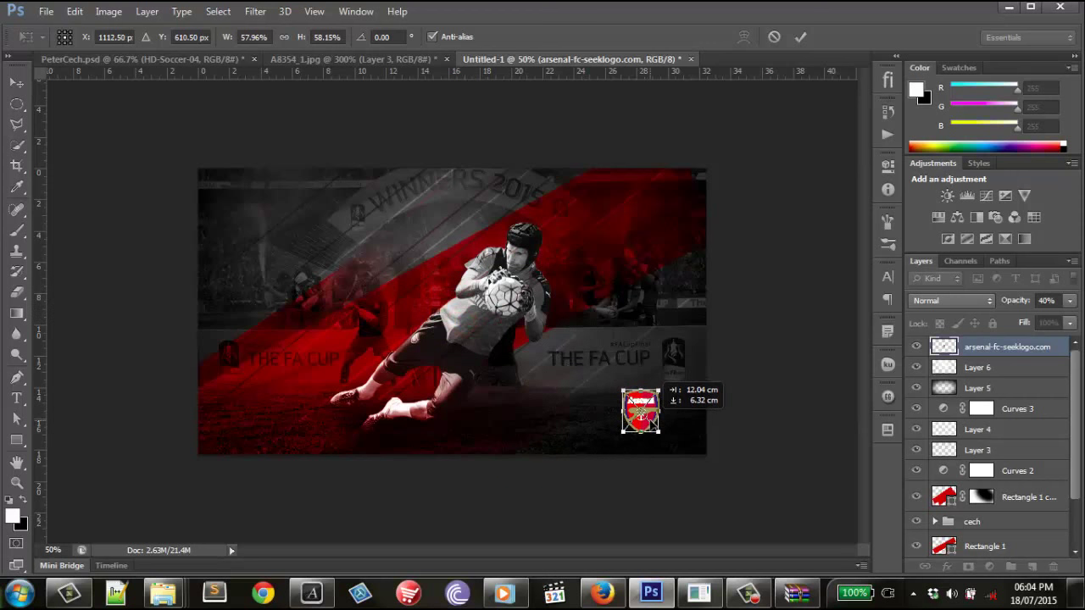
pyautogui.moveTo(649, 422); pyautogui.dragTo(656, 422)
pyautogui.click(800, 37)
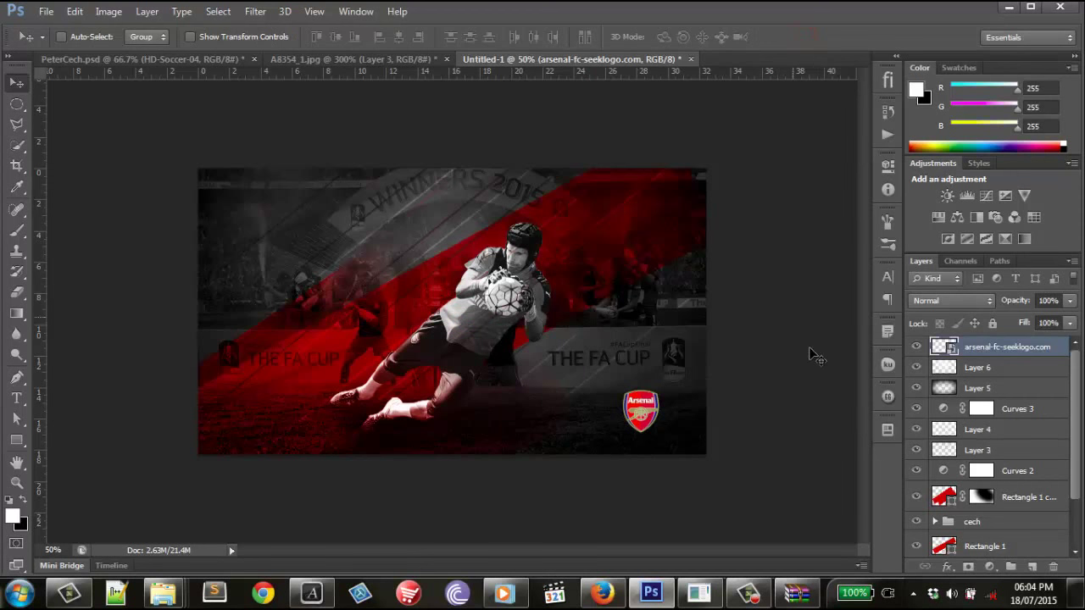
pyautogui.moveTo(952, 349); pyautogui.dragTo(956, 356)
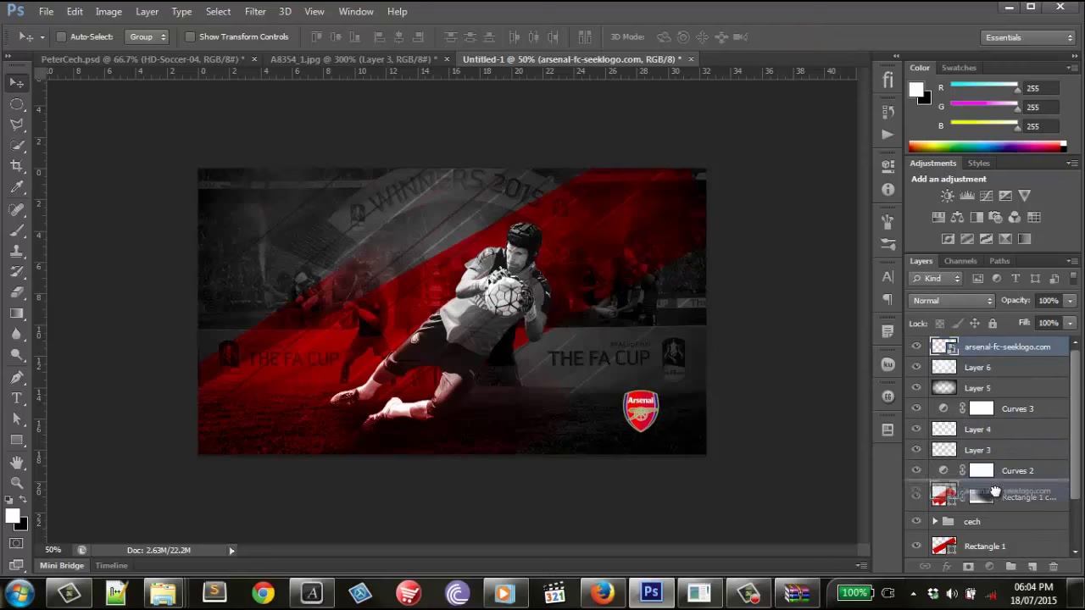
pyautogui.moveTo(956, 355)
pyautogui.mouseDown()
pyautogui.moveTo(1001, 427)
pyautogui.moveTo(1011, 397)
pyautogui.mouseUp()
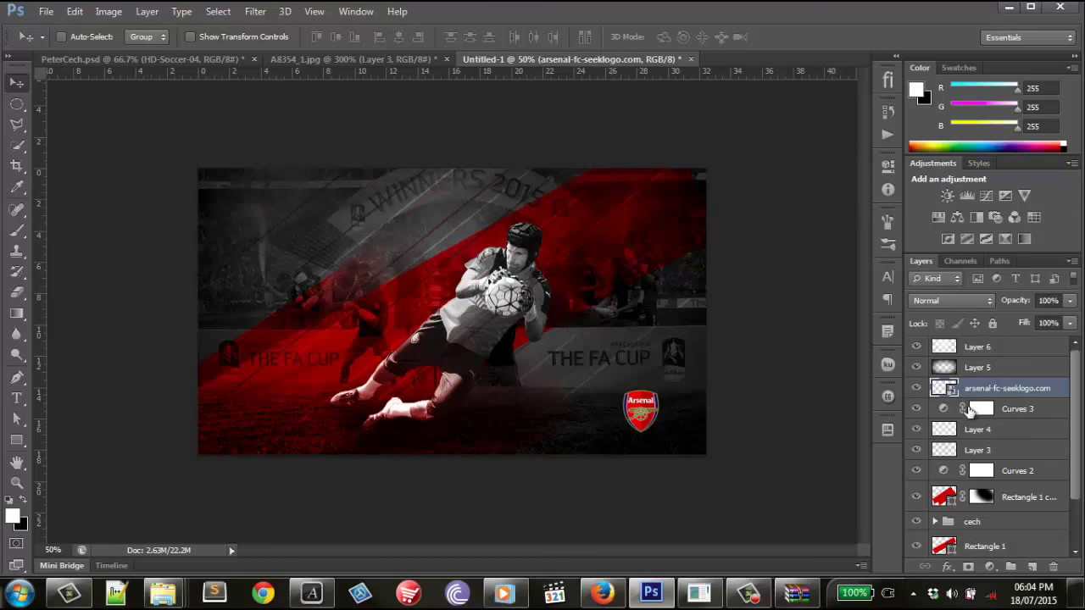
# Type PETER above Layer 6 at 40 pt and move it beneath the Arsenal crest
pyautogui.click(1005, 348)
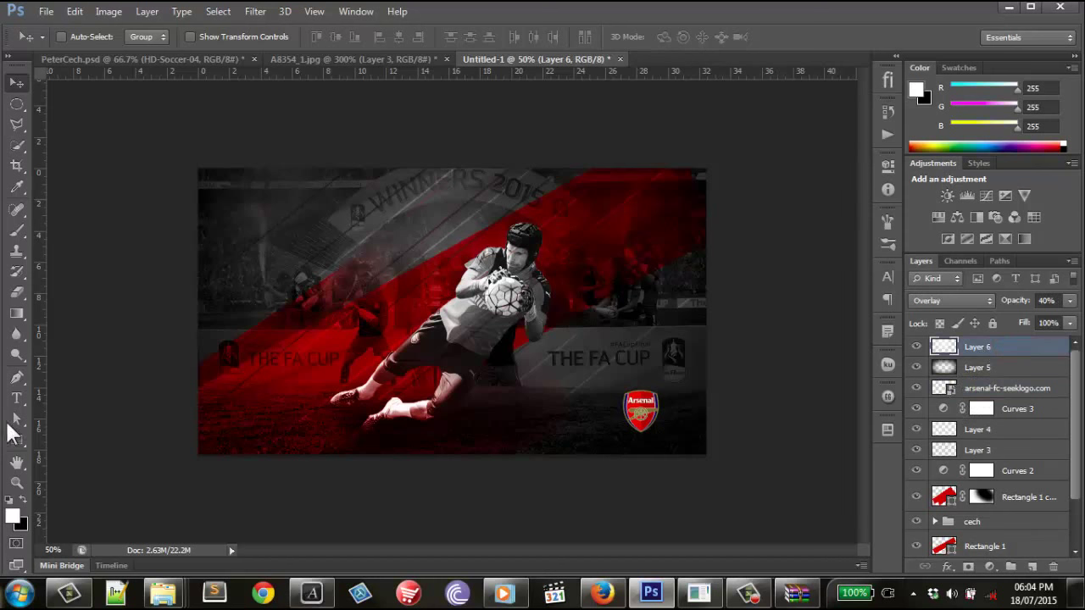
pyautogui.click(16, 398)
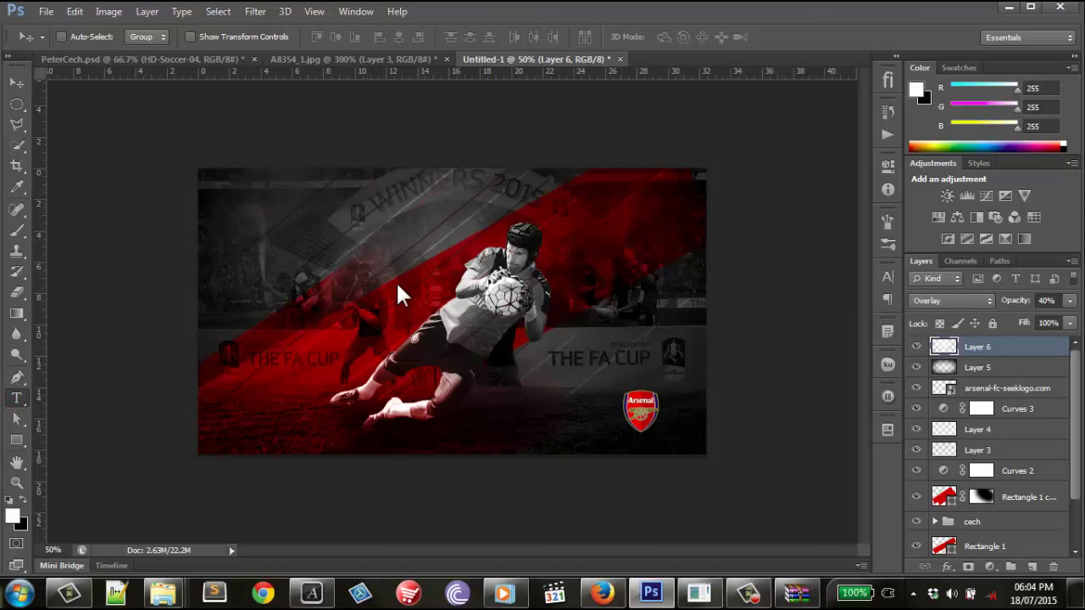
pyautogui.click(456, 265)
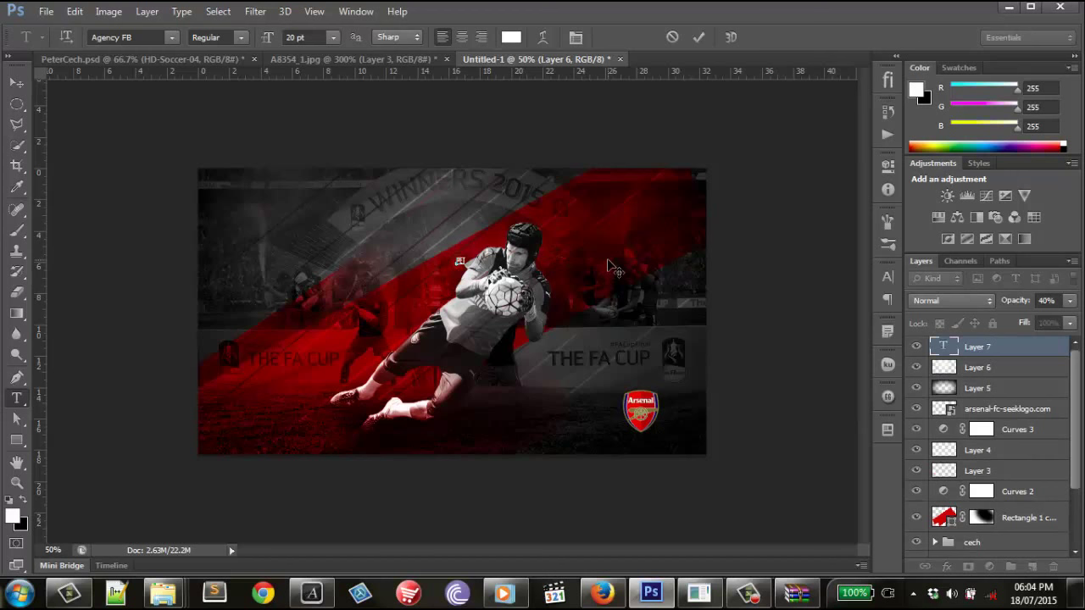
pyautogui.write('PETER')
pyautogui.hotkey('ctrl', 'a')
pyautogui.click(268, 38)
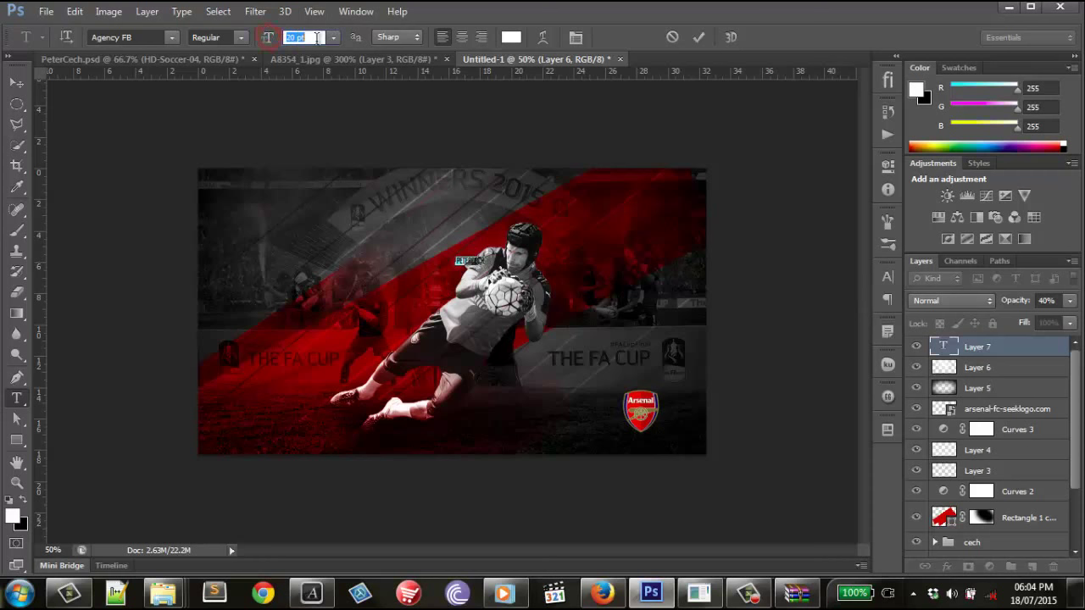
pyautogui.write('40')
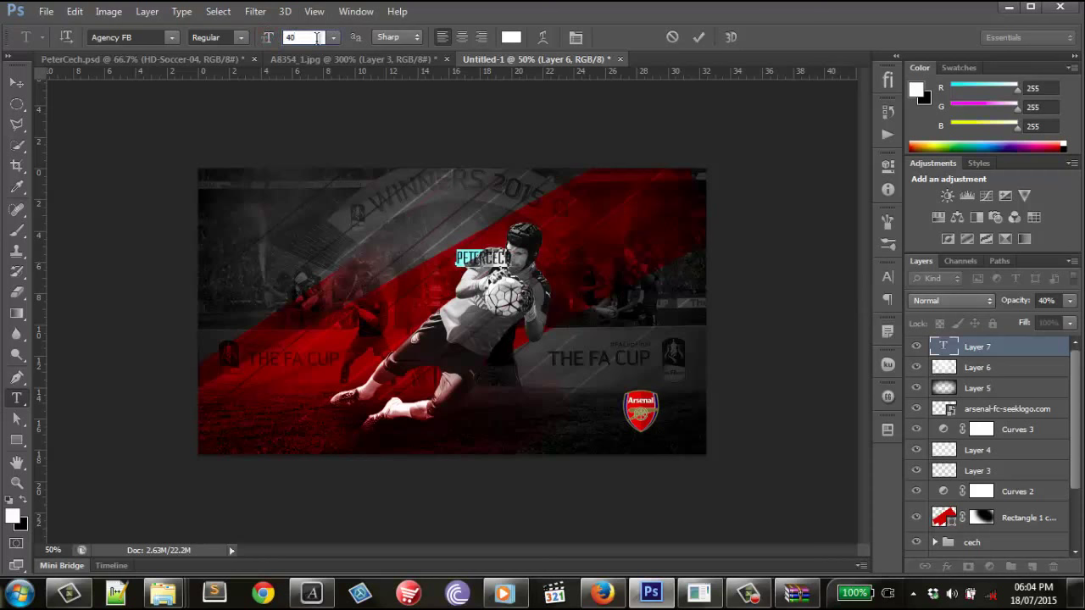
pyautogui.press('Return')
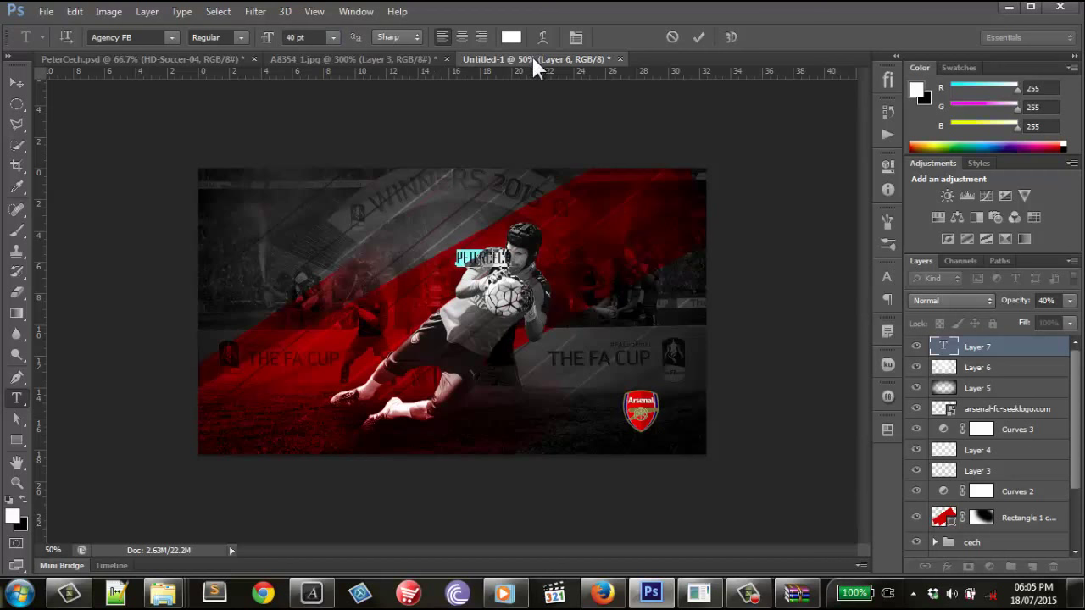
pyautogui.moveTo(507, 293); pyautogui.dragTo(665, 473)
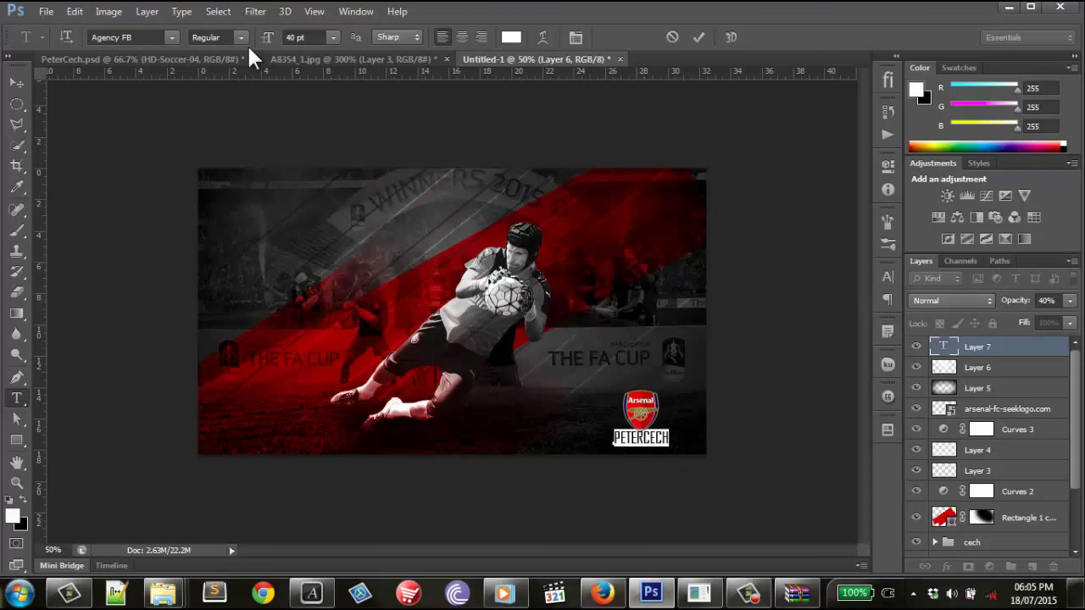
pyautogui.click(310, 36)
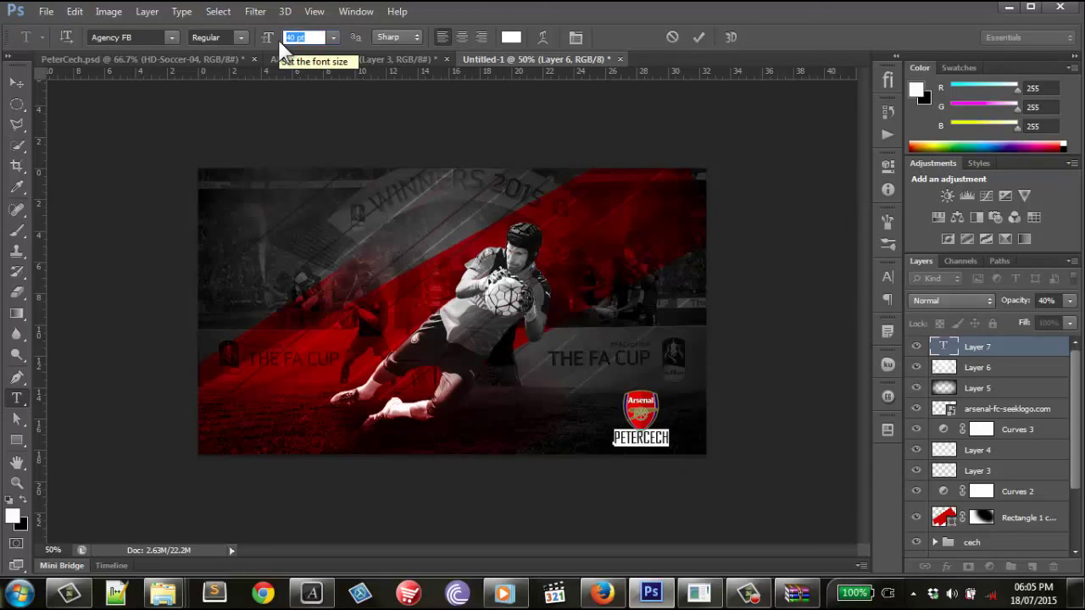
# Enlarge the name to 45 pt and make the CECH letters bold
pyautogui.write('45')
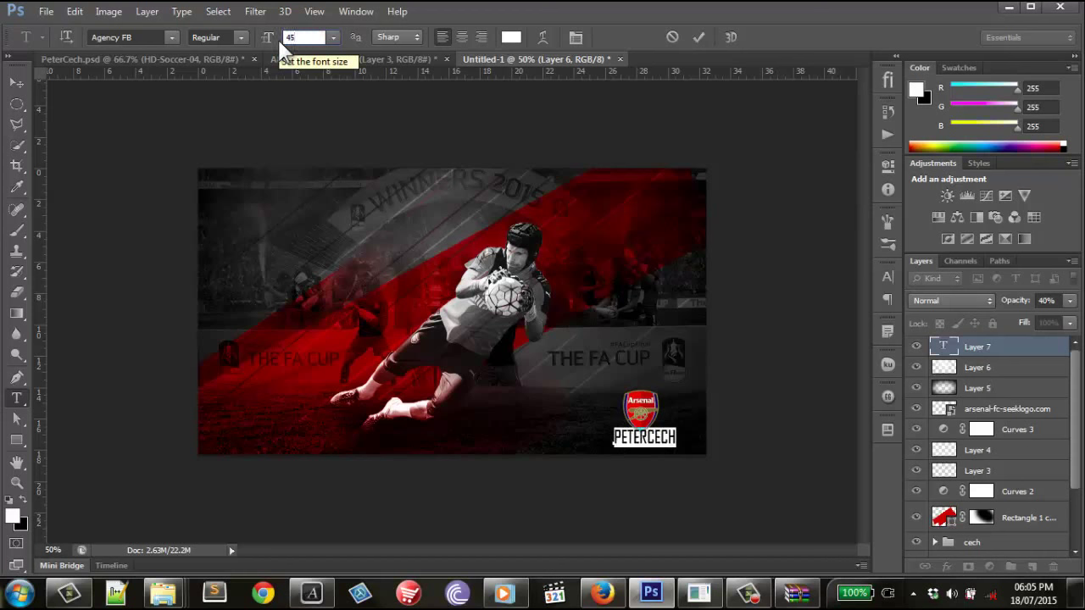
pyautogui.press('Return')
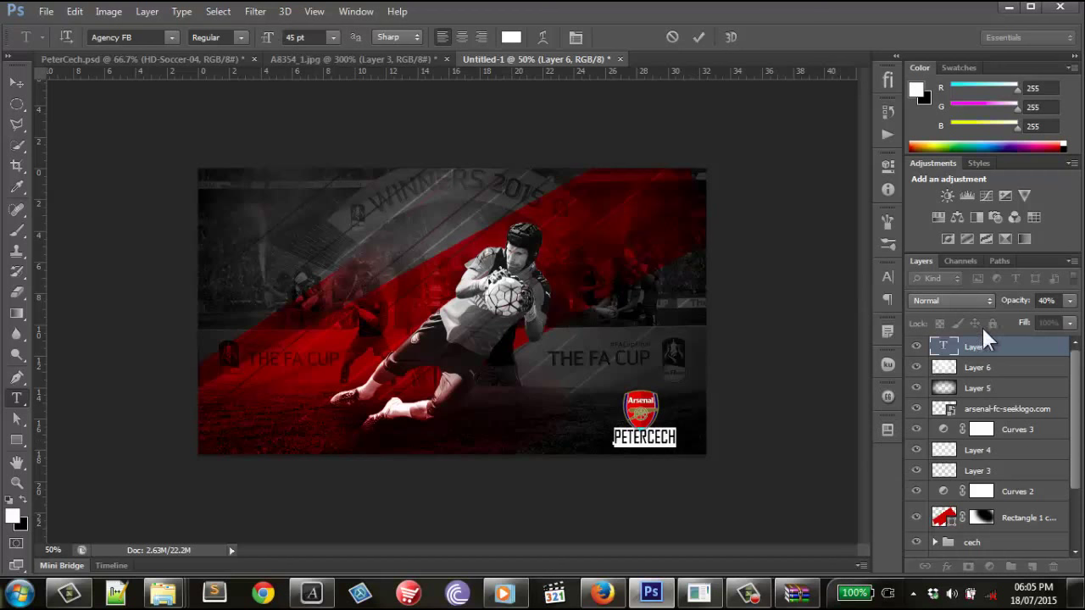
pyautogui.click(945, 346)
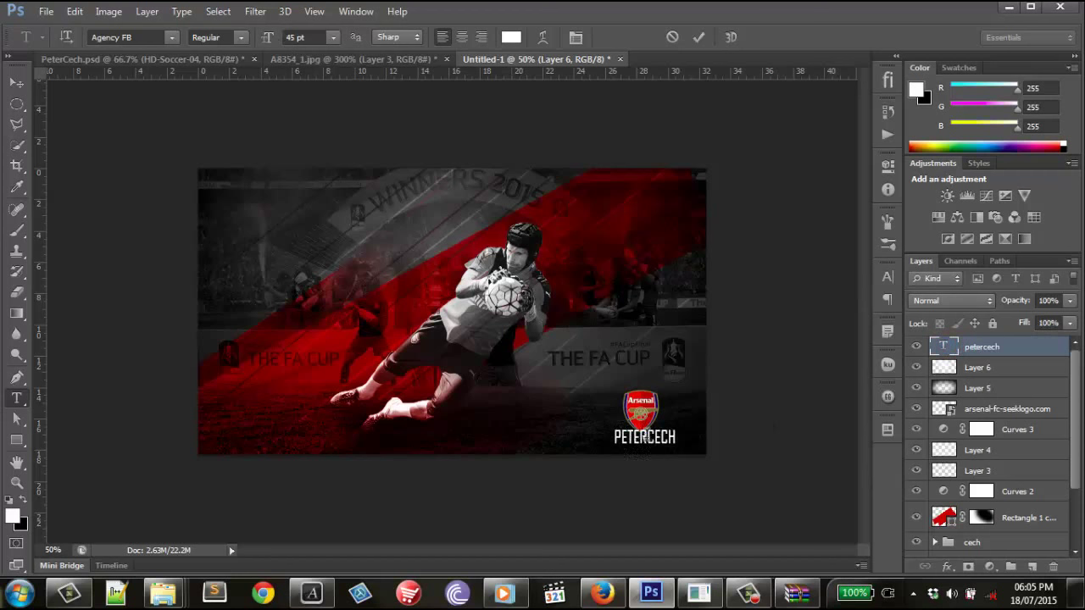
pyautogui.click(645, 437)
pyautogui.doubleClick(666, 436)
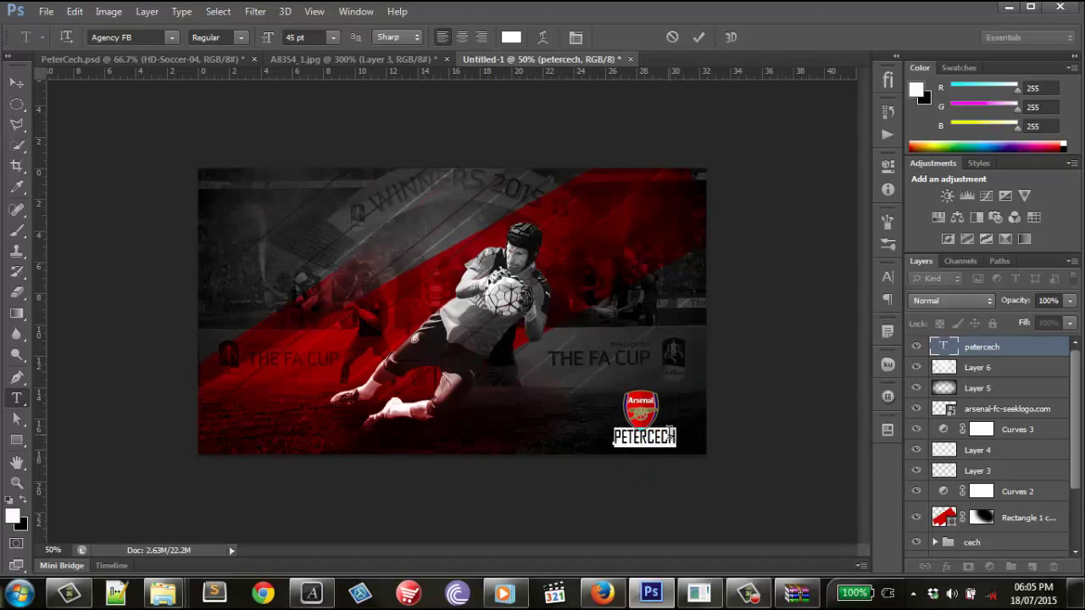
pyautogui.moveTo(645, 437); pyautogui.dragTo(679, 437)
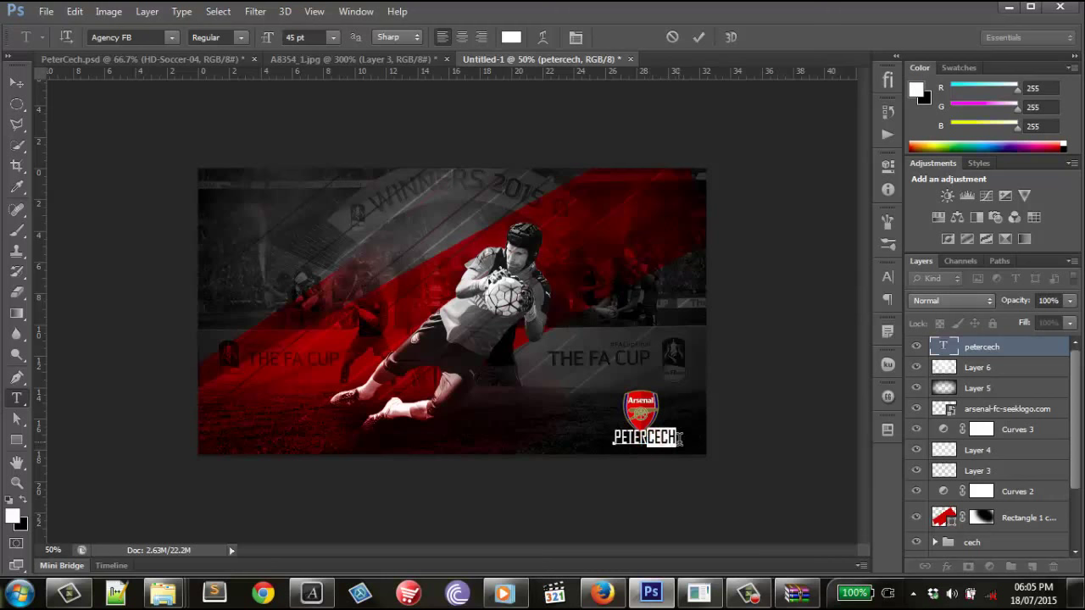
pyautogui.click(240, 37)
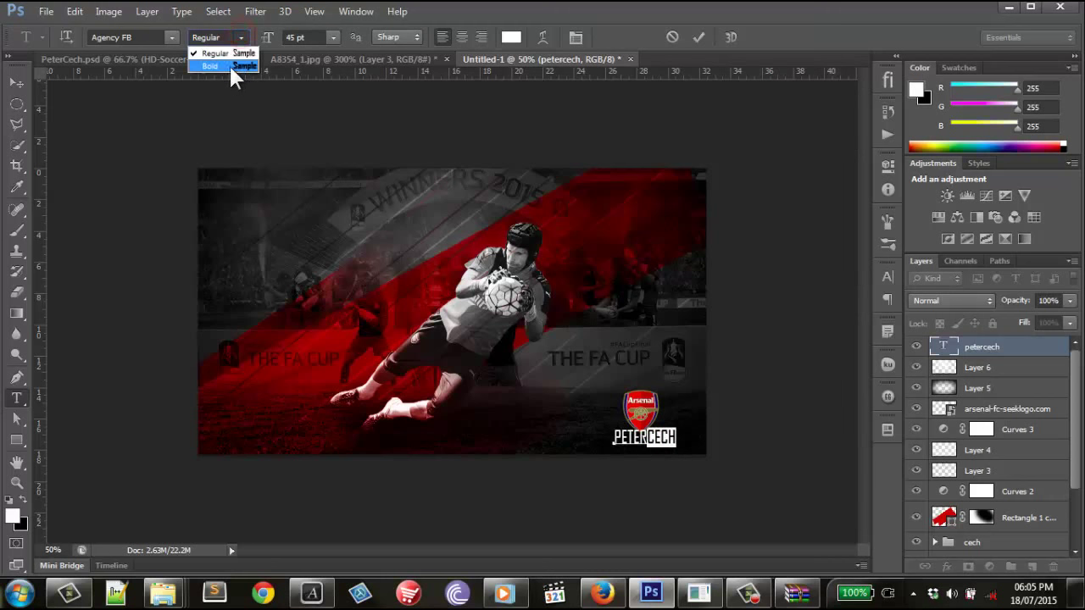
pyautogui.click(230, 67)
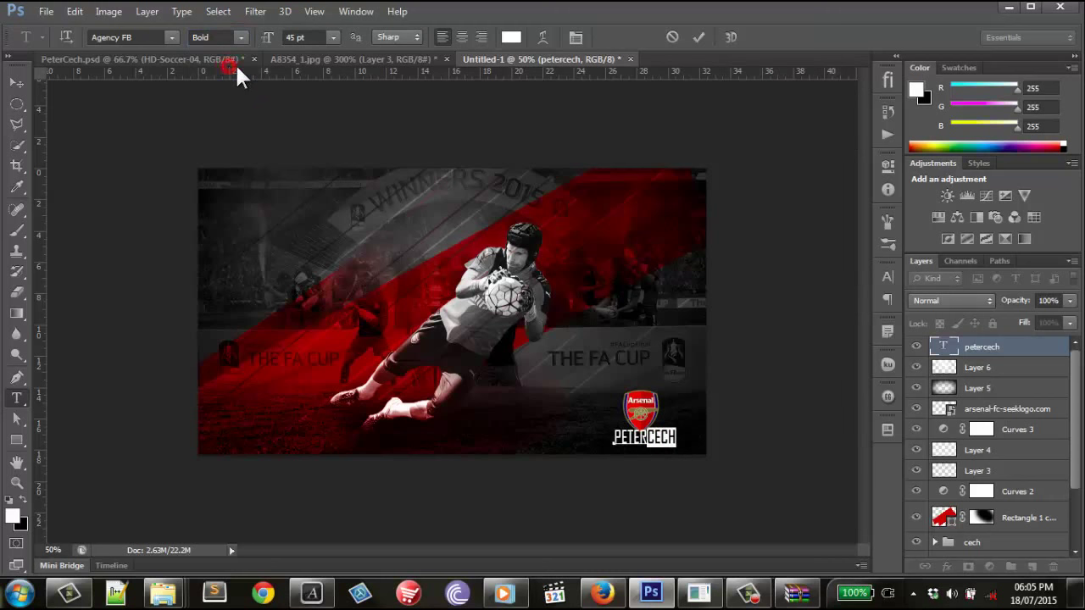
# Colour the CECH letters red #c12f2f and deselect to check the result
pyautogui.click(511, 37)
pyautogui.click(444, 283)
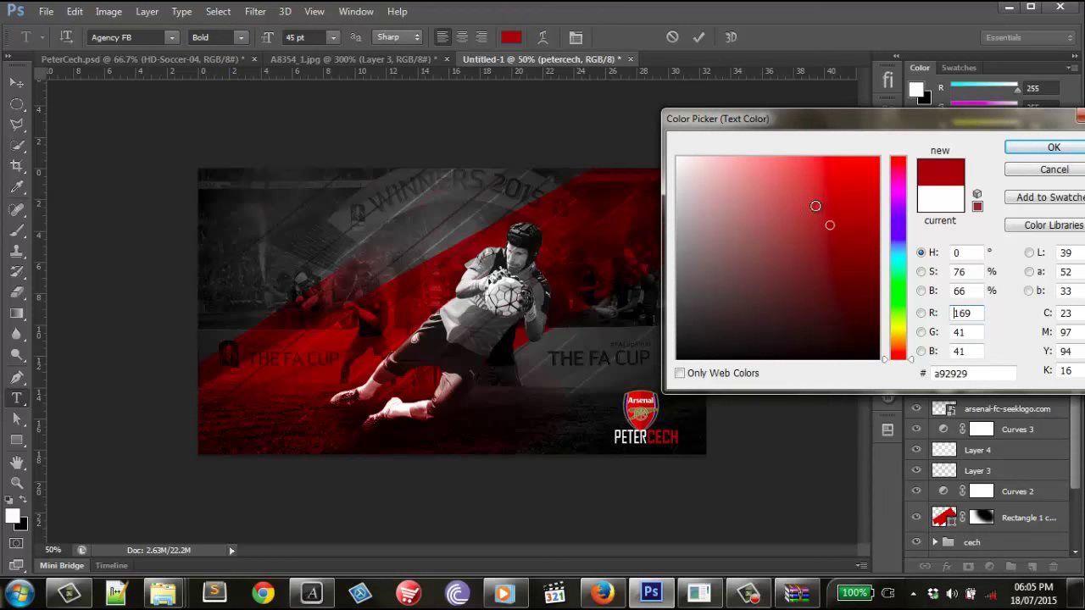
pyautogui.click(829, 206)
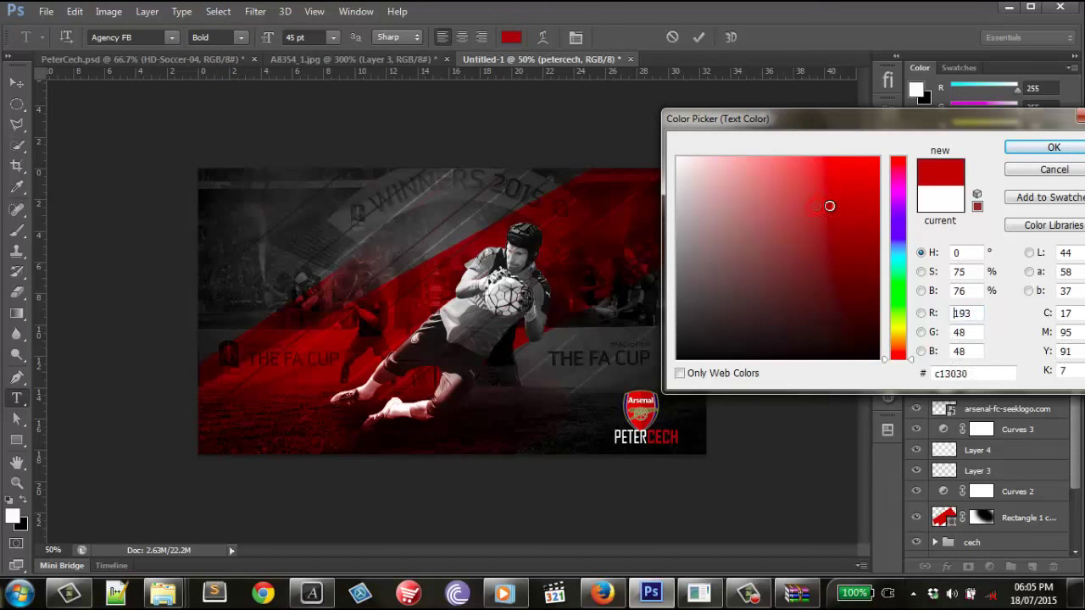
pyautogui.click(1051, 150)
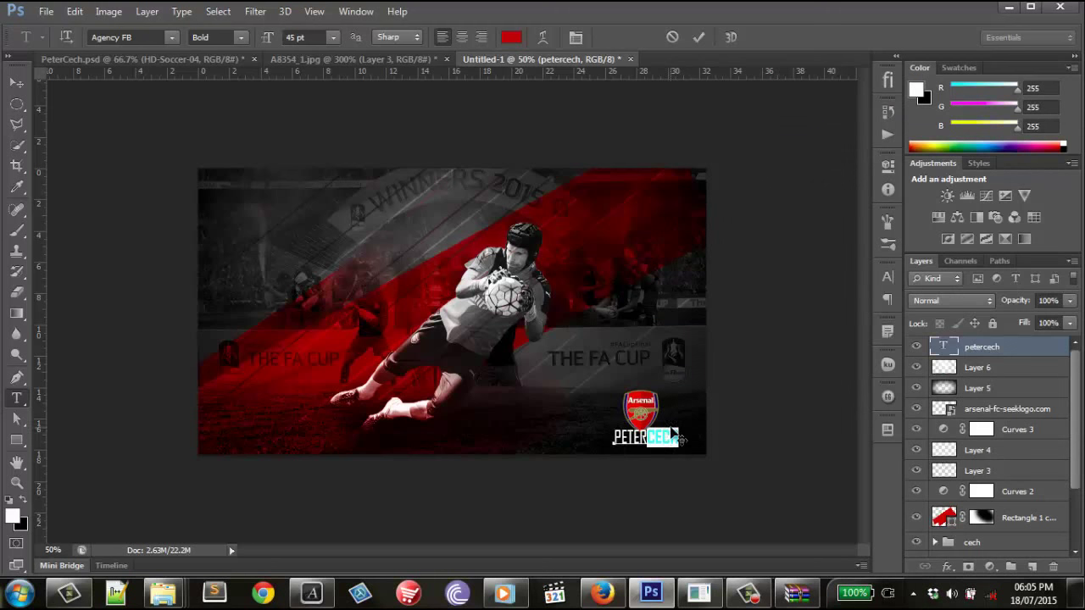
pyautogui.moveTo(678, 437); pyautogui.dragTo(641, 435)
pyautogui.click(642, 435)
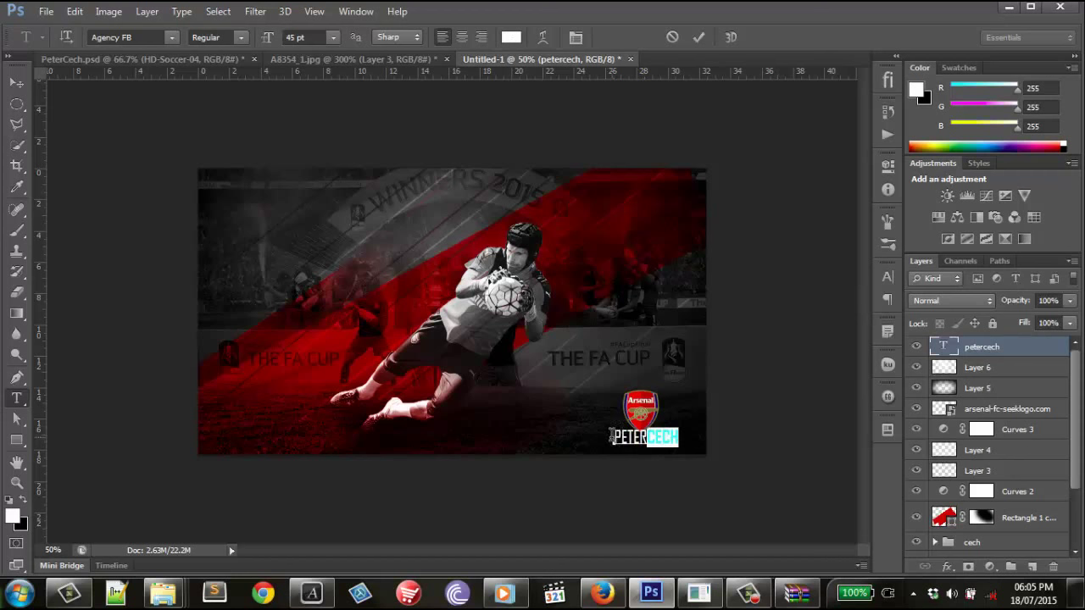
pyautogui.click(642, 441)
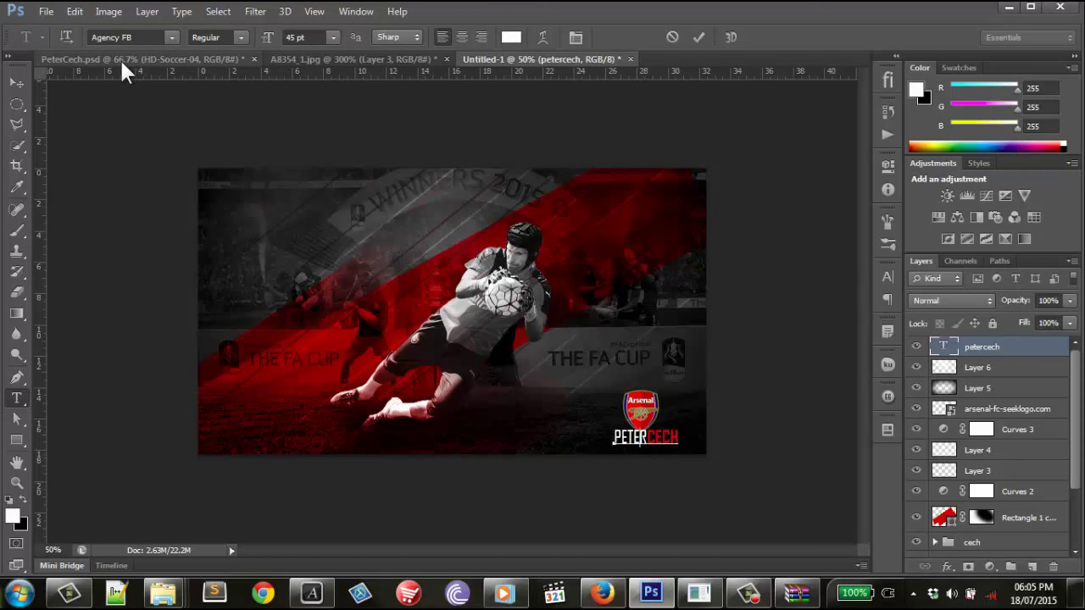
# Set the PETERCECH text size to 35 pt
pyautogui.click(699, 37)
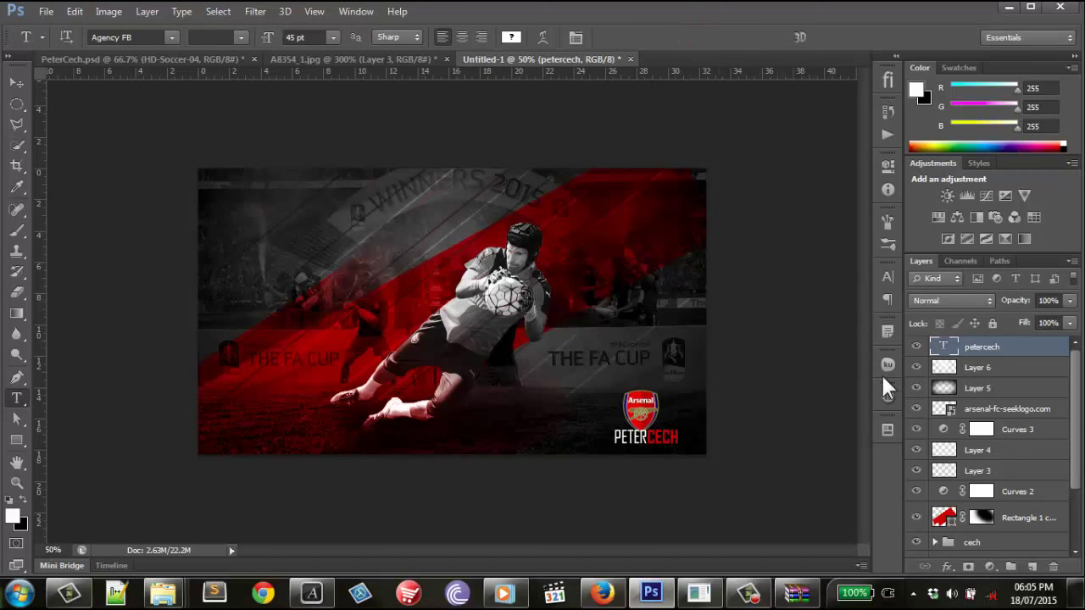
pyautogui.click(944, 346)
pyautogui.click(301, 38)
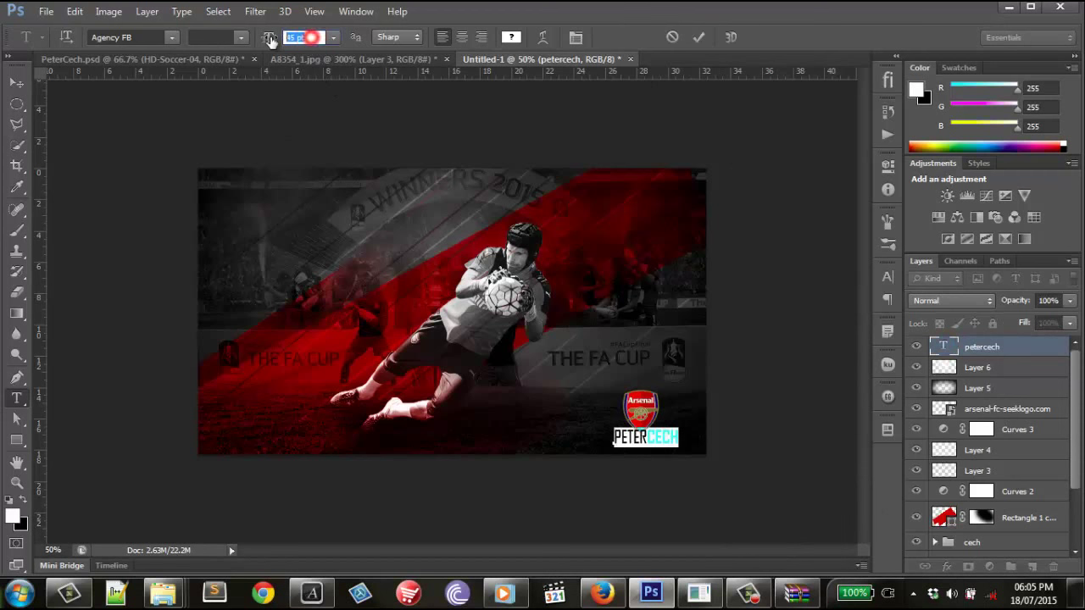
pyautogui.write('35')
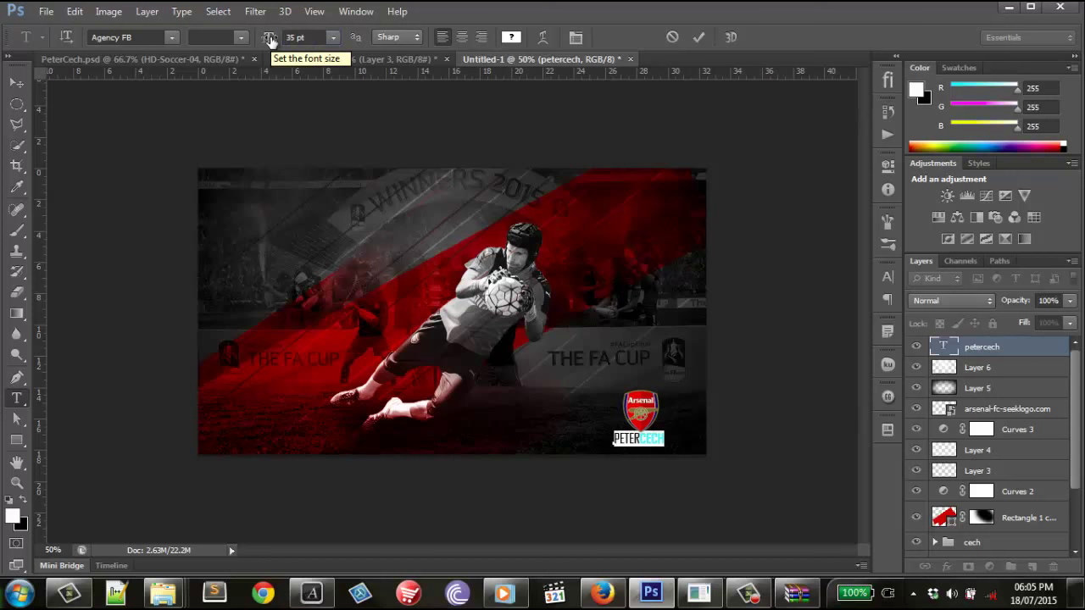
pyautogui.press('Return')
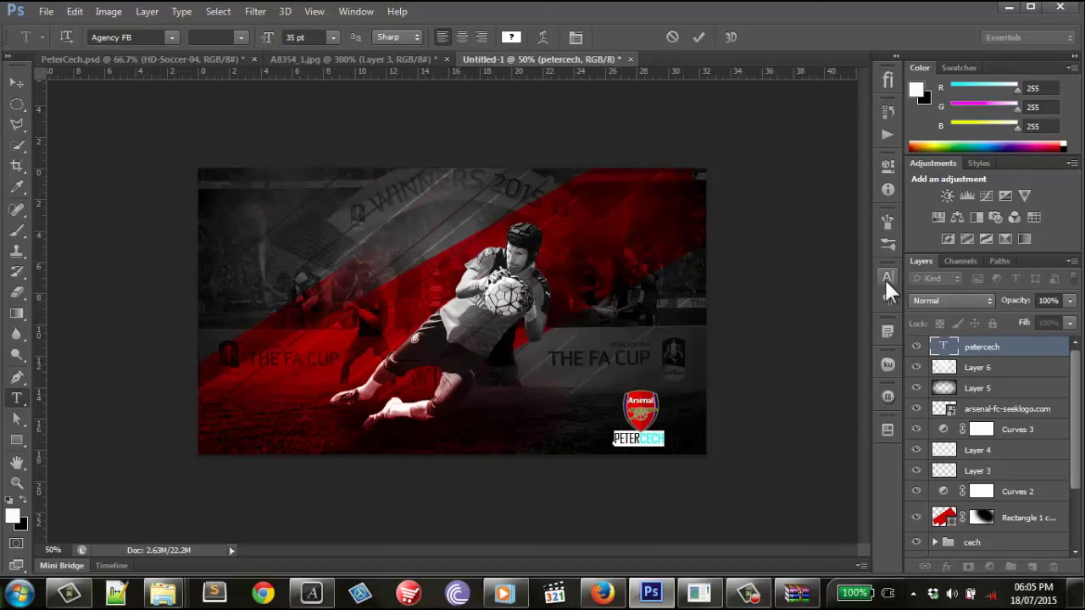
# Set the name's letter tracking to 10 and commit the text
pyautogui.click(887, 277)
pyautogui.click(857, 327)
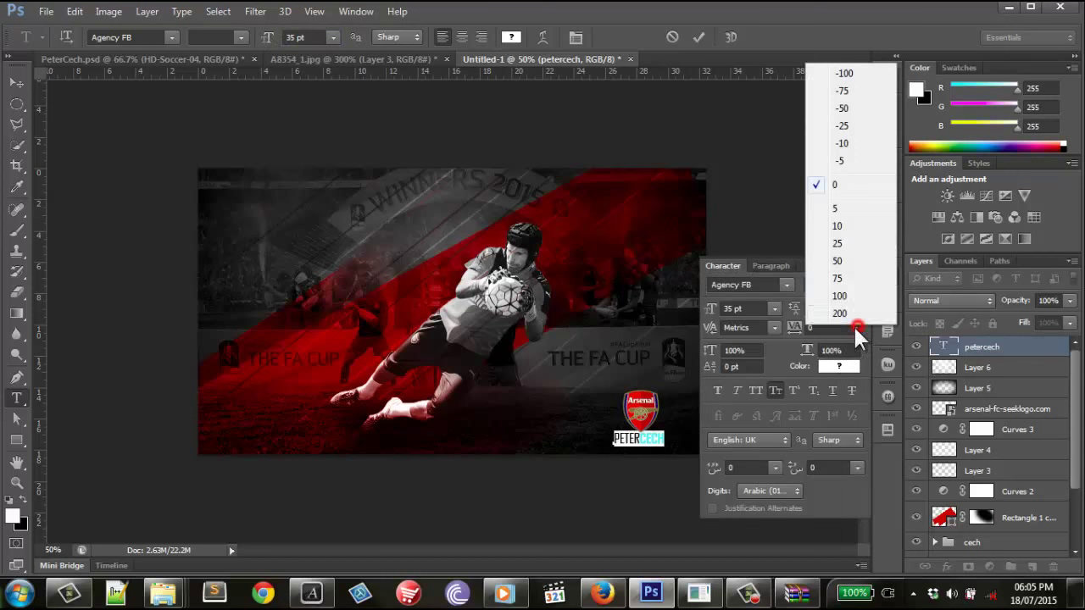
pyautogui.click(837, 224)
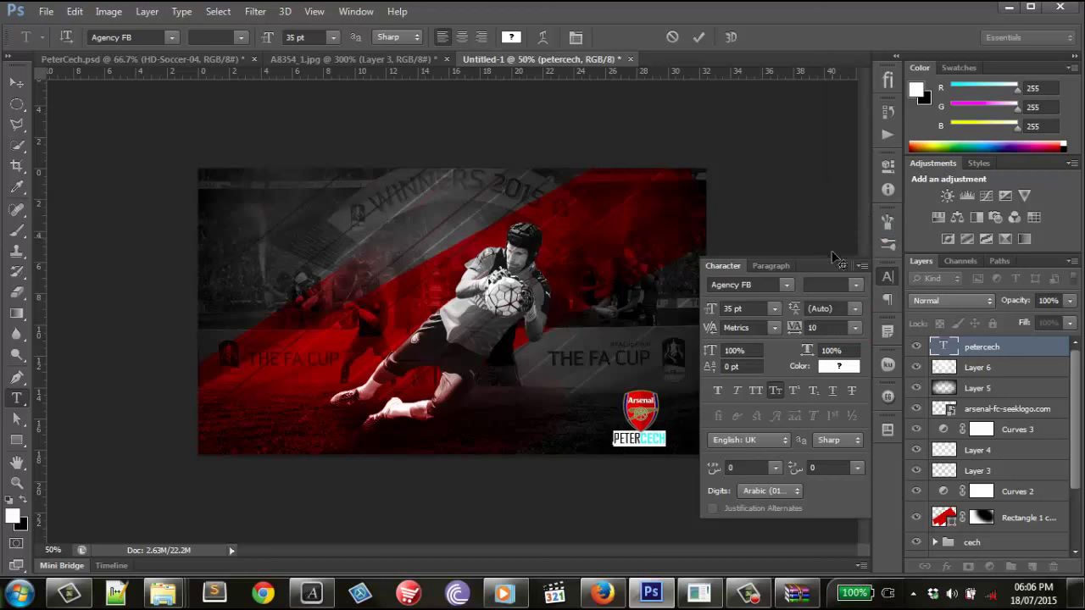
pyautogui.click(887, 278)
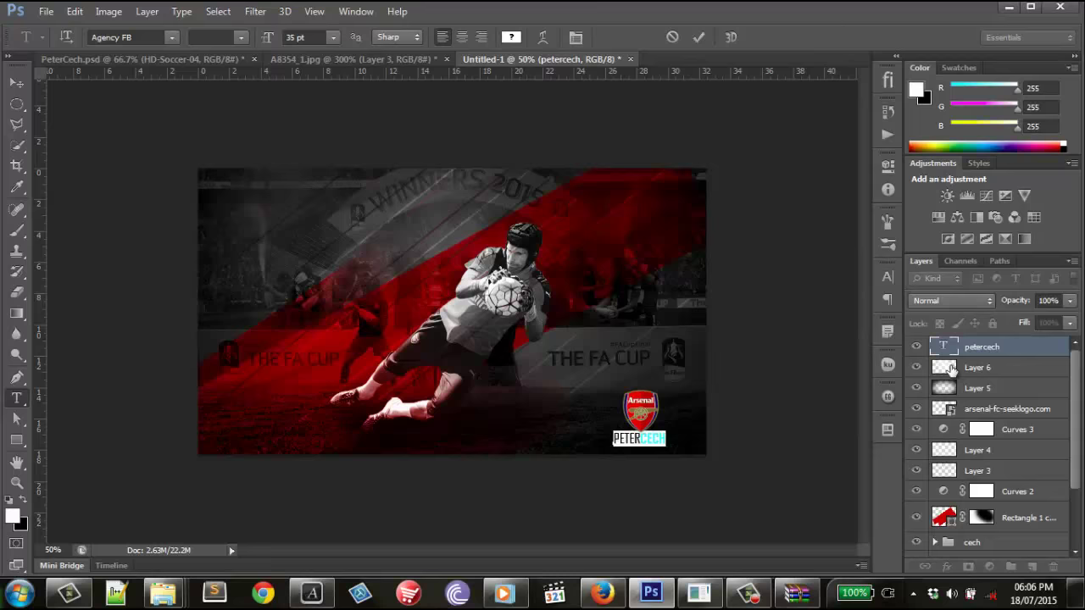
pyautogui.press('Right')
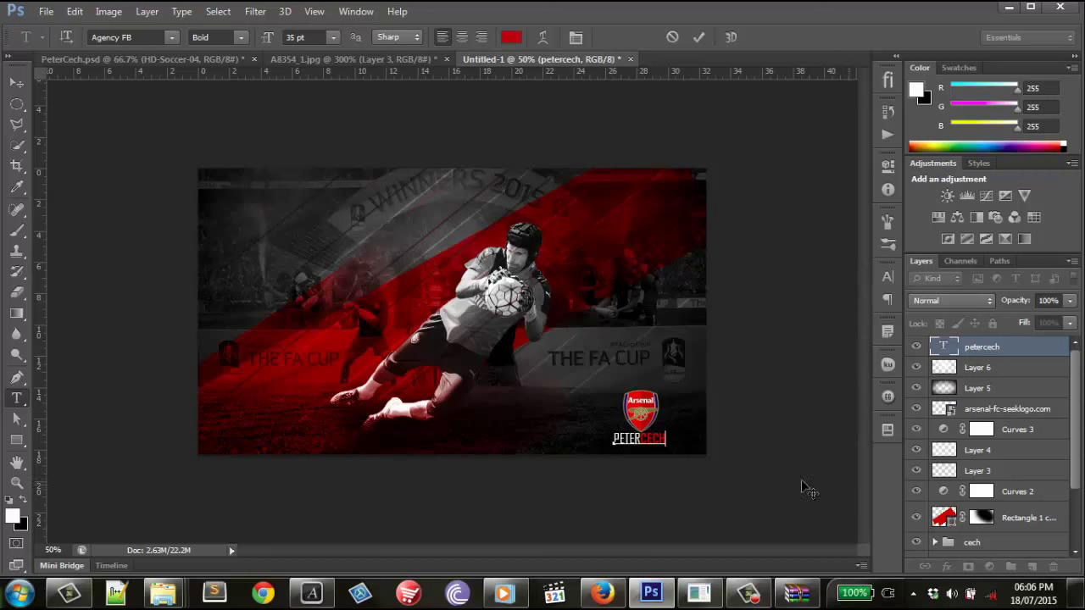
pyautogui.click(15, 82)
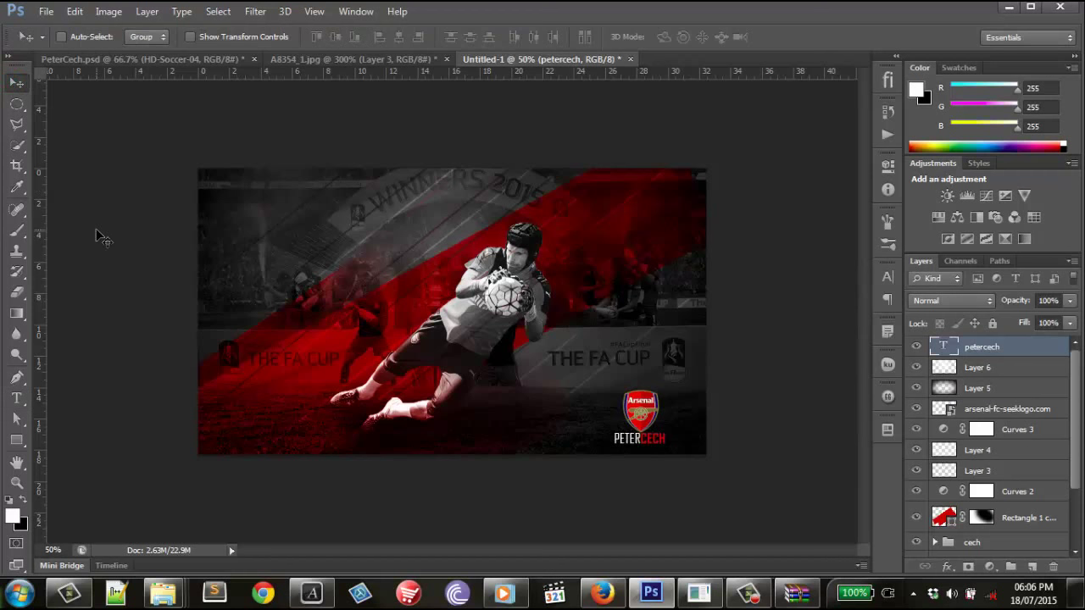
# Nudge PETERCECH right and down, then view the poster's lower part at 100%
pyautogui.press('Right')
pyautogui.press('Right')
pyautogui.press('Right')
pyautogui.press('Right')
pyautogui.press('Down')
pyautogui.press('Down')
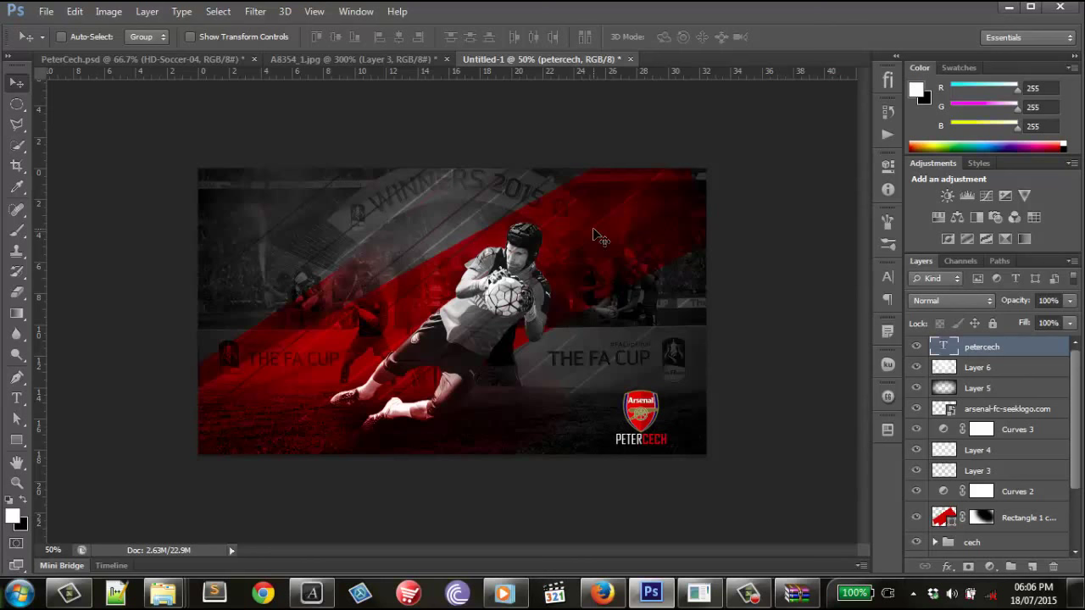
pyautogui.hotkey('ctrl', '+')
pyautogui.hotkey('ctrl', '+')
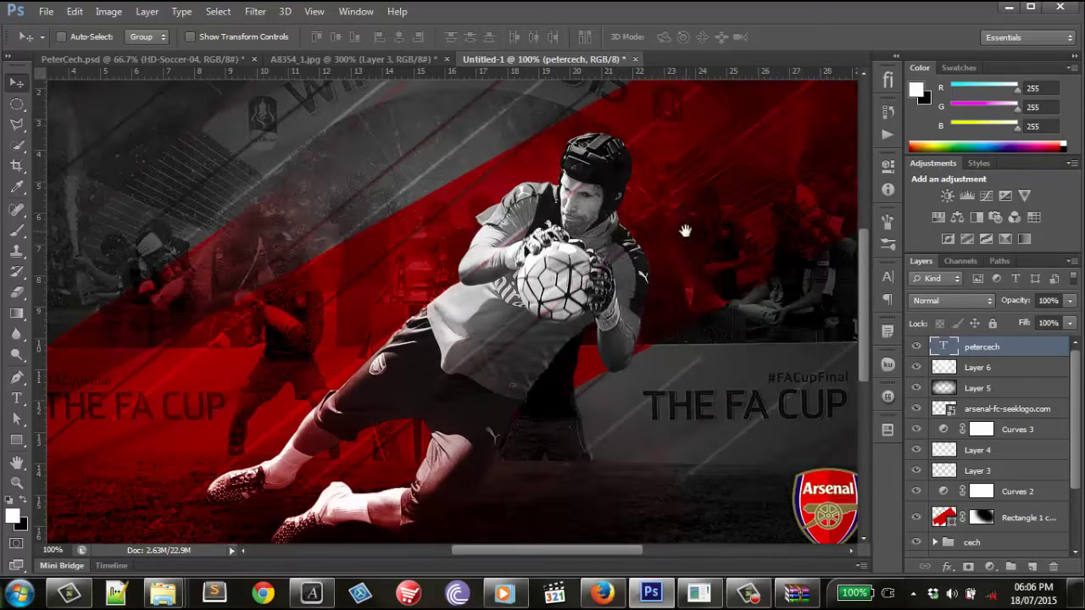
pyautogui.moveTo(409, 249); pyautogui.dragTo(162, 223)
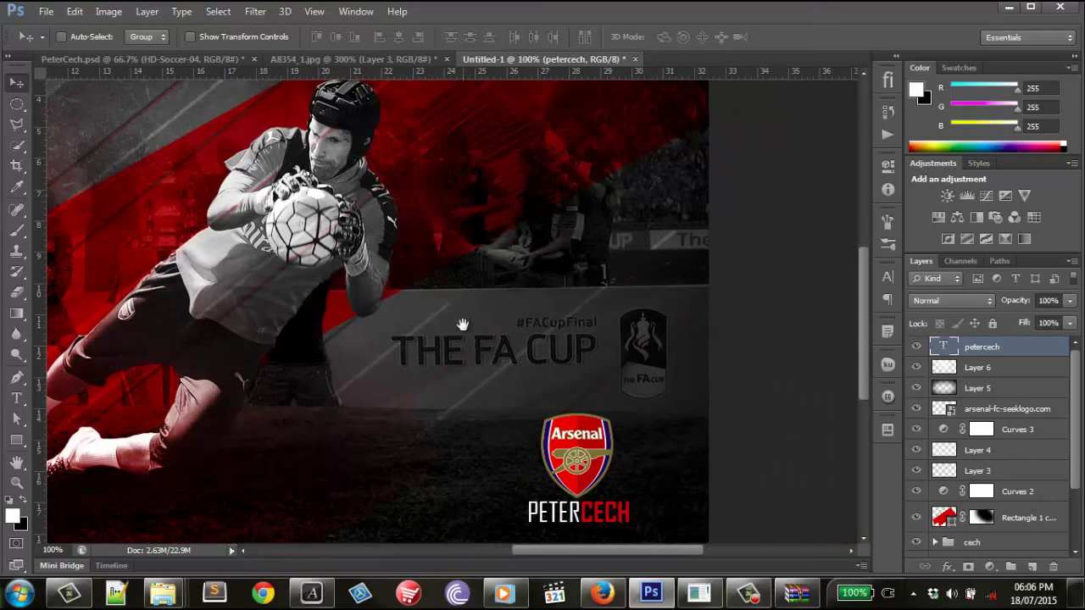
pyautogui.moveTo(536, 416); pyautogui.dragTo(549, 315)
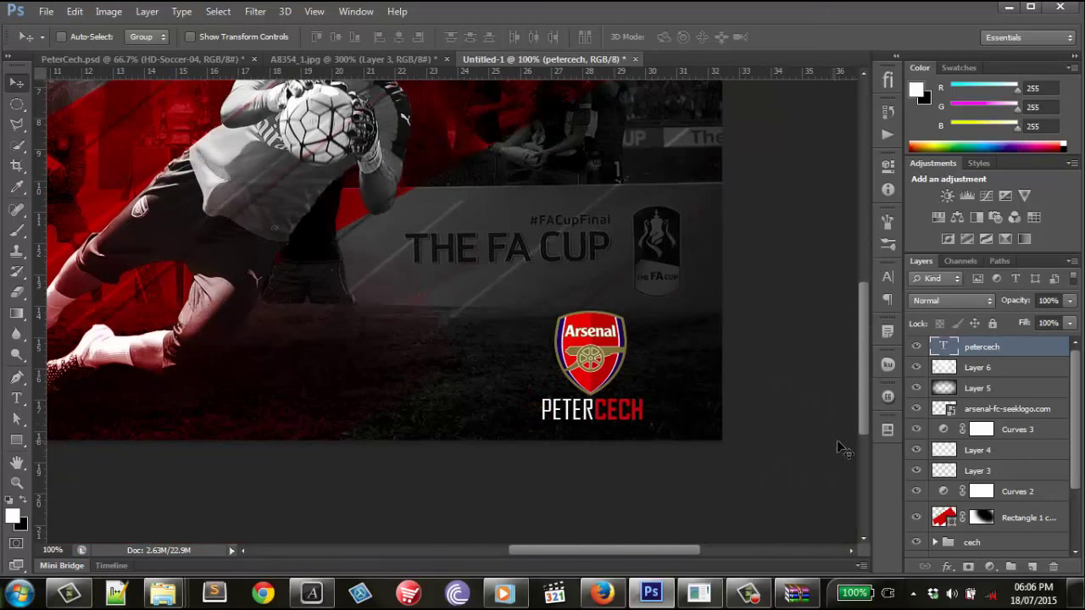
# Change the word CECH from bold to Regular style
pyautogui.press('t')
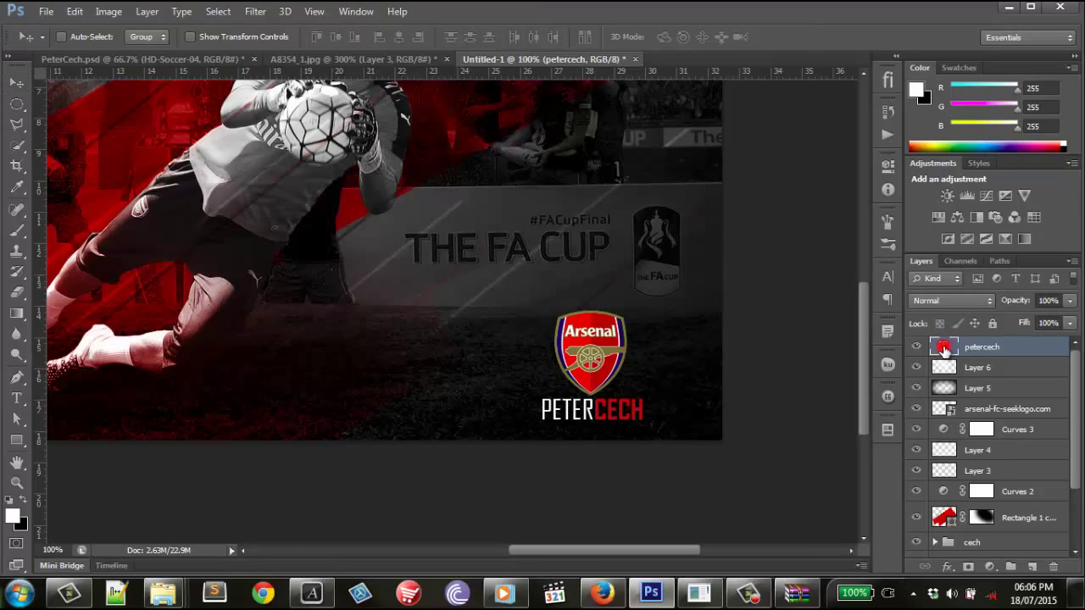
pyautogui.doubleClick(623, 410)
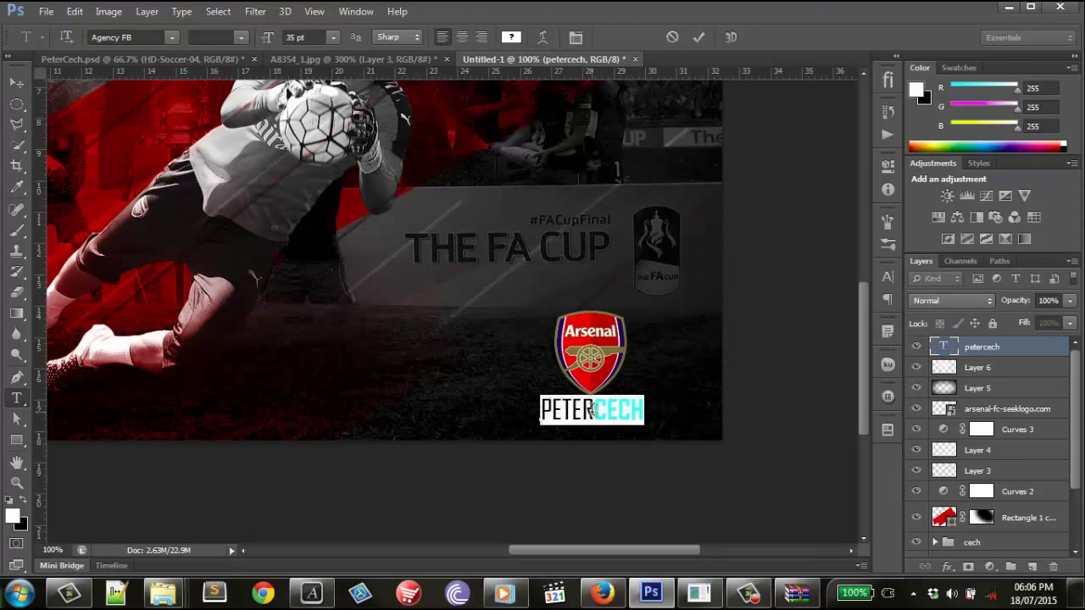
pyautogui.click(593, 410)
pyautogui.moveTo(592, 411); pyautogui.dragTo(657, 425)
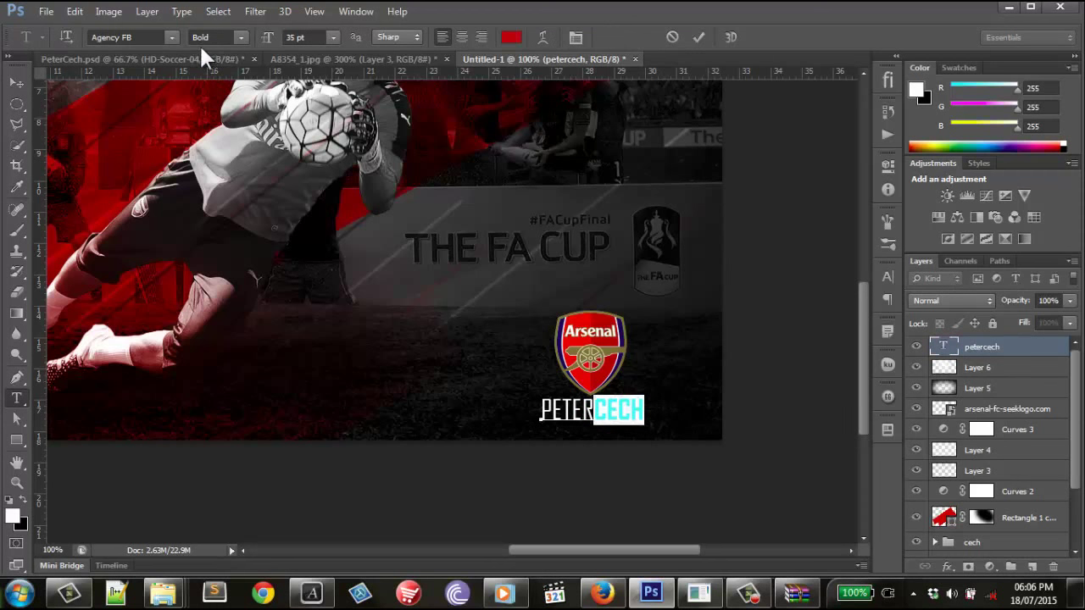
pyautogui.click(236, 34)
pyautogui.click(229, 53)
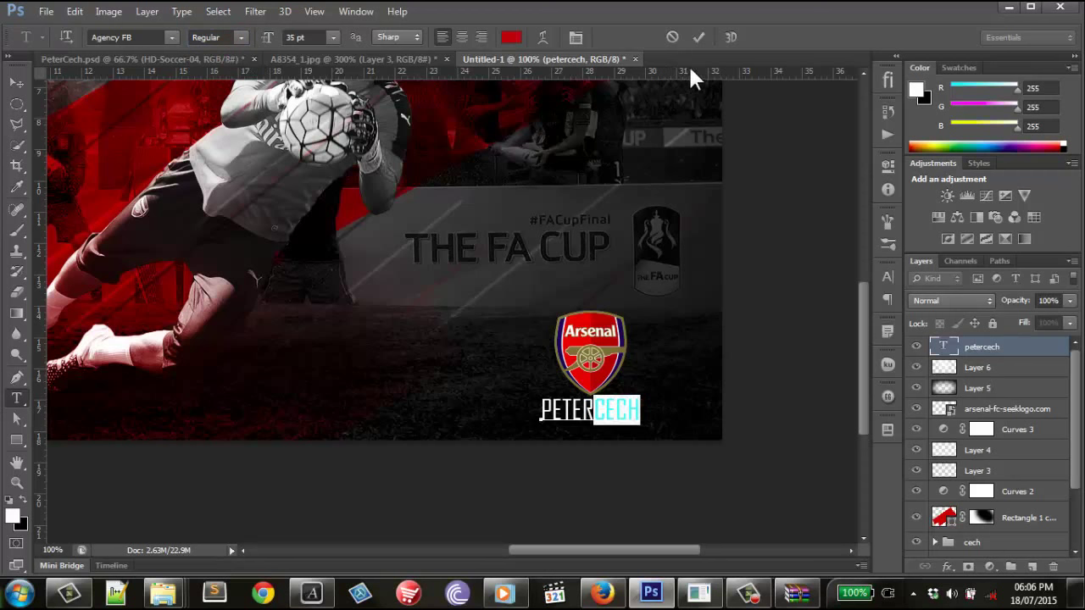
# Commit the text and move the arsenal-fc-seeklogo.com layer below Layer 3
pyautogui.click(698, 39)
pyautogui.press('v')
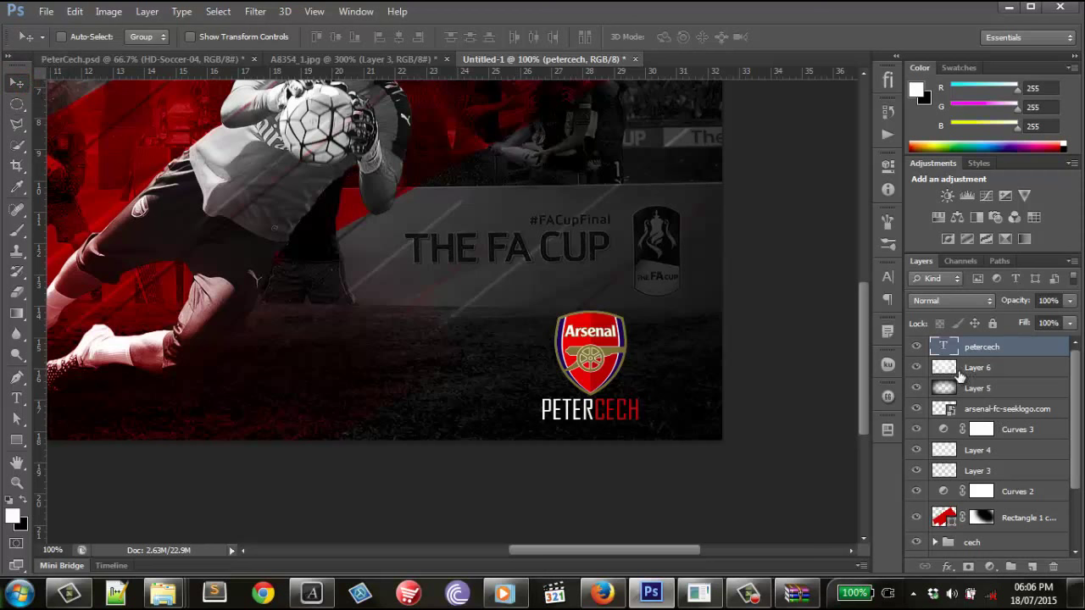
pyautogui.moveTo(967, 411)
pyautogui.mouseDown()
pyautogui.moveTo(969, 506)
pyautogui.moveTo(1003, 439)
pyautogui.mouseUp()
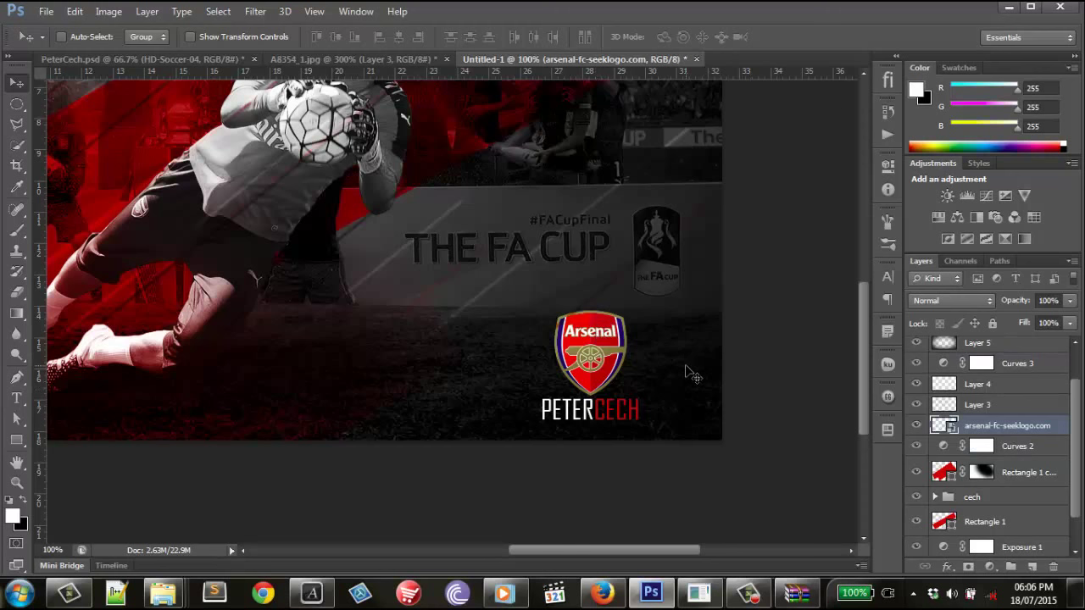
# Preview the poster at 66.7% full screen, return to standard mode, and select the petercech layer
pyautogui.hotkey('ctrl', '-')
pyautogui.hotkey('ctrl', '-')
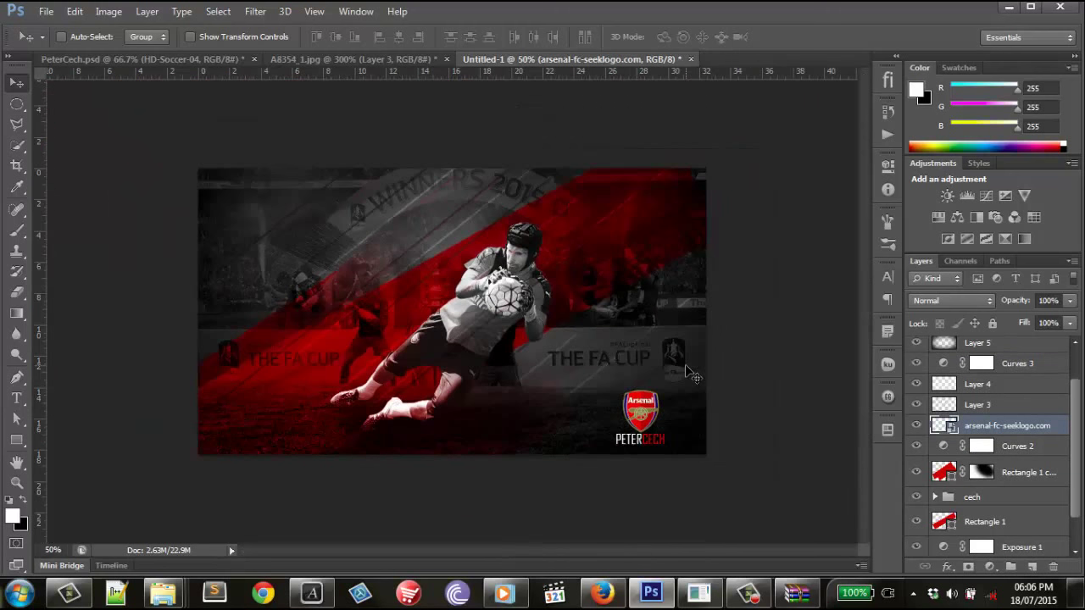
pyautogui.hotkey('ctrl', '+')
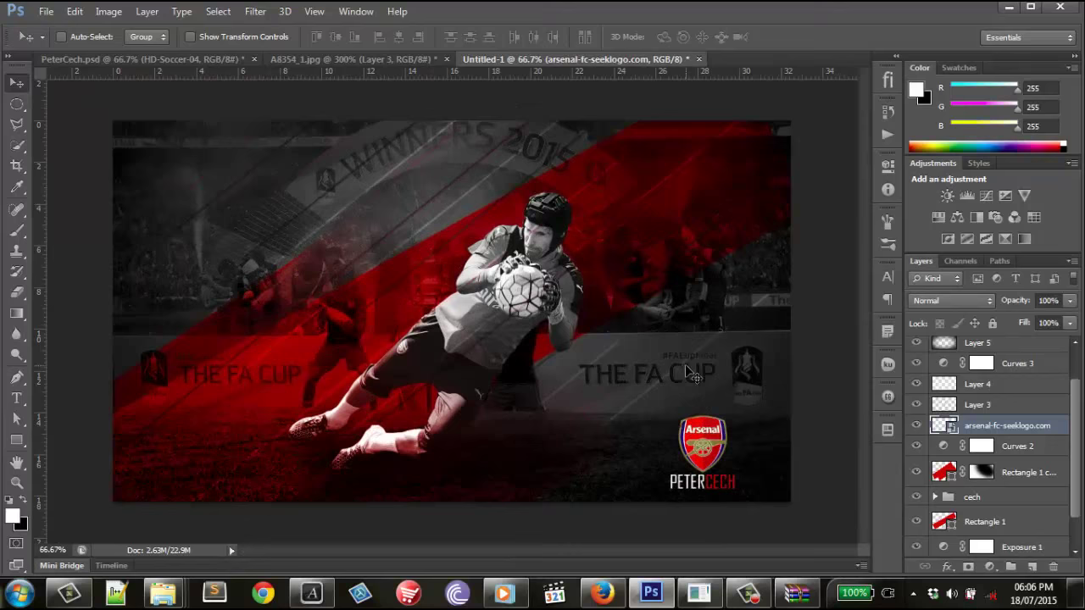
pyautogui.press('f')
pyautogui.press('f')
pyautogui.press('f')
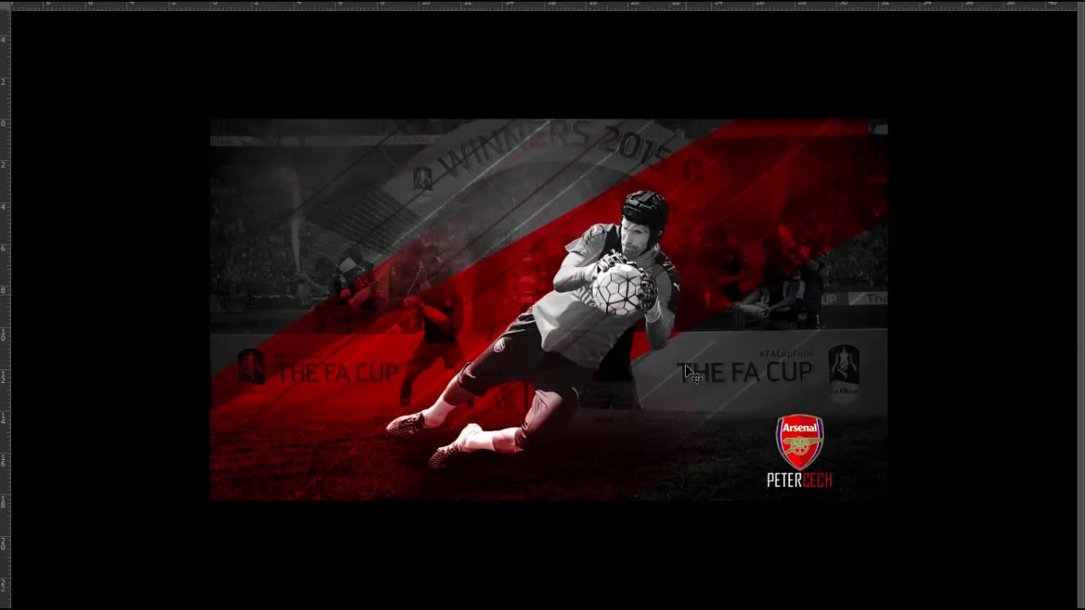
pyautogui.press('f')
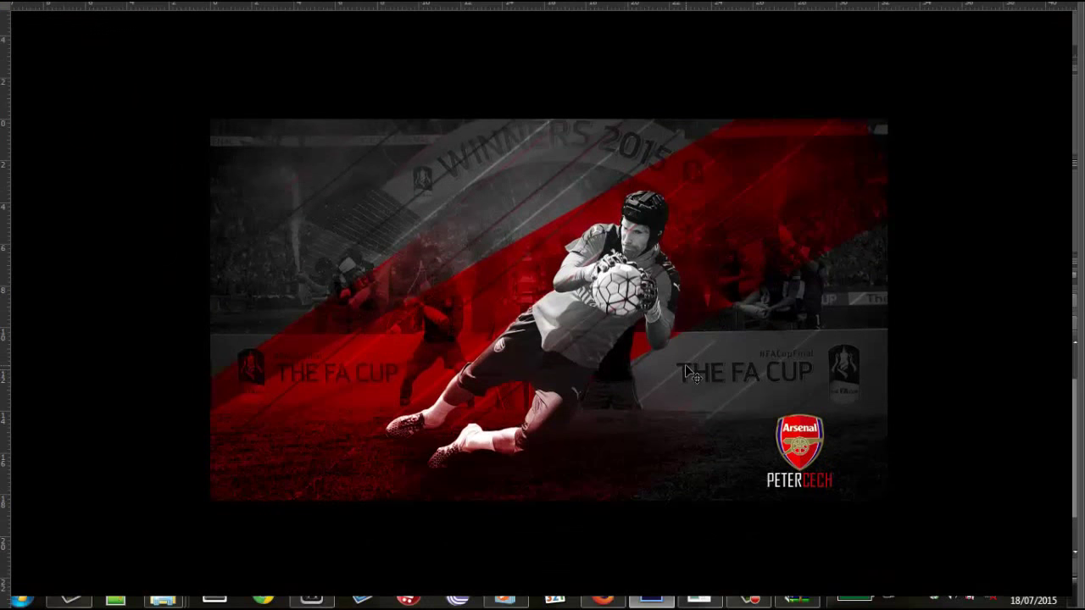
pyautogui.scroll(2, 1011, 383)
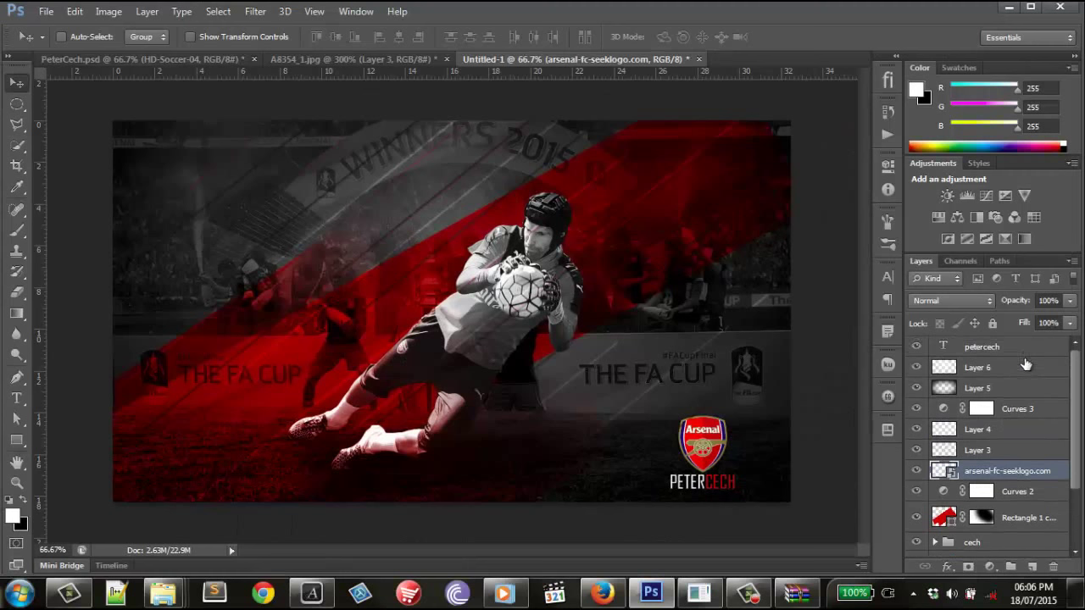
pyautogui.click(998, 346)
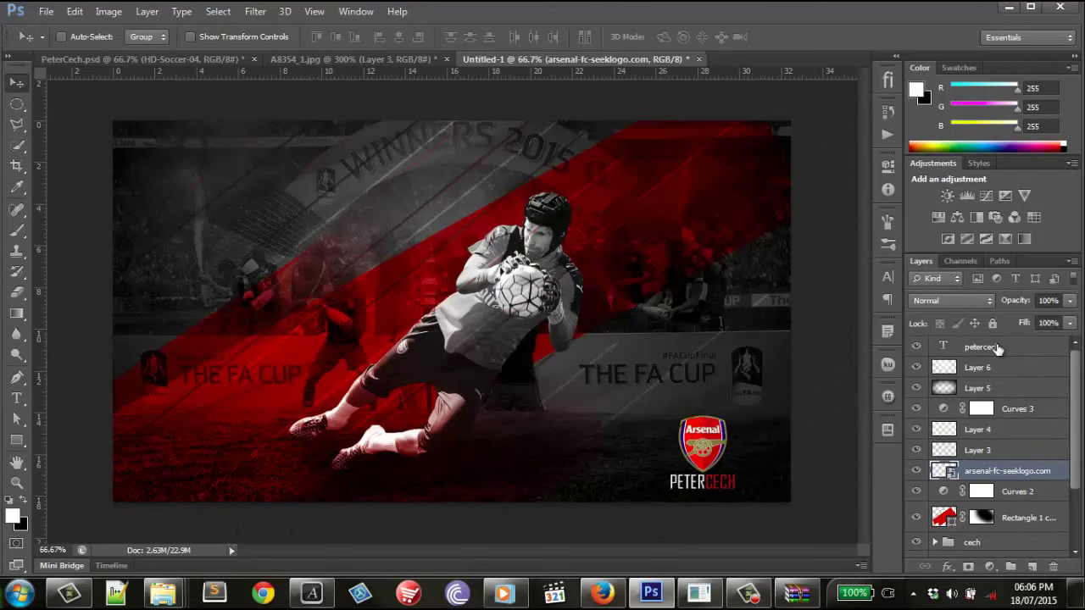
# Add a top Curves 4 layer with the highlight point raised and a shadow point lowered
pyautogui.click(989, 567)
pyautogui.click(931, 319)
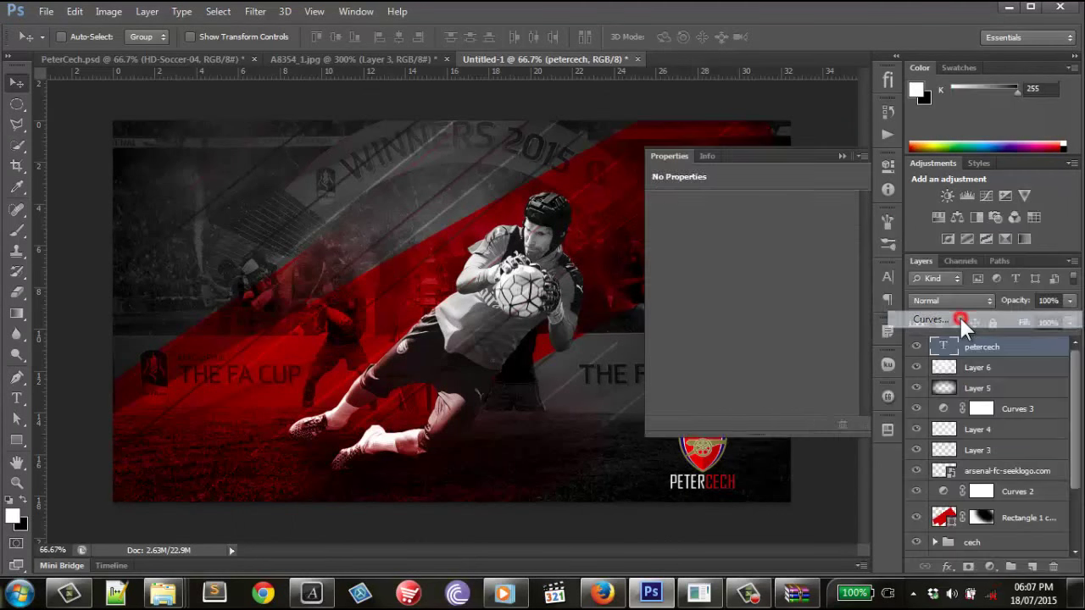
pyautogui.moveTo(832, 258); pyautogui.dragTo(828, 256)
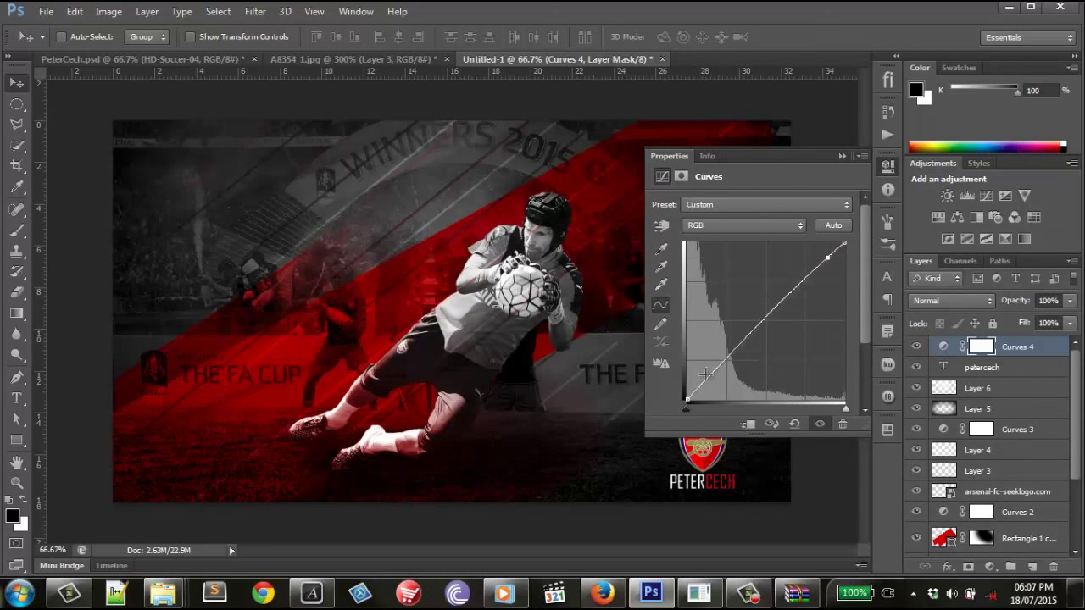
pyautogui.moveTo(707, 377); pyautogui.dragTo(710, 381)
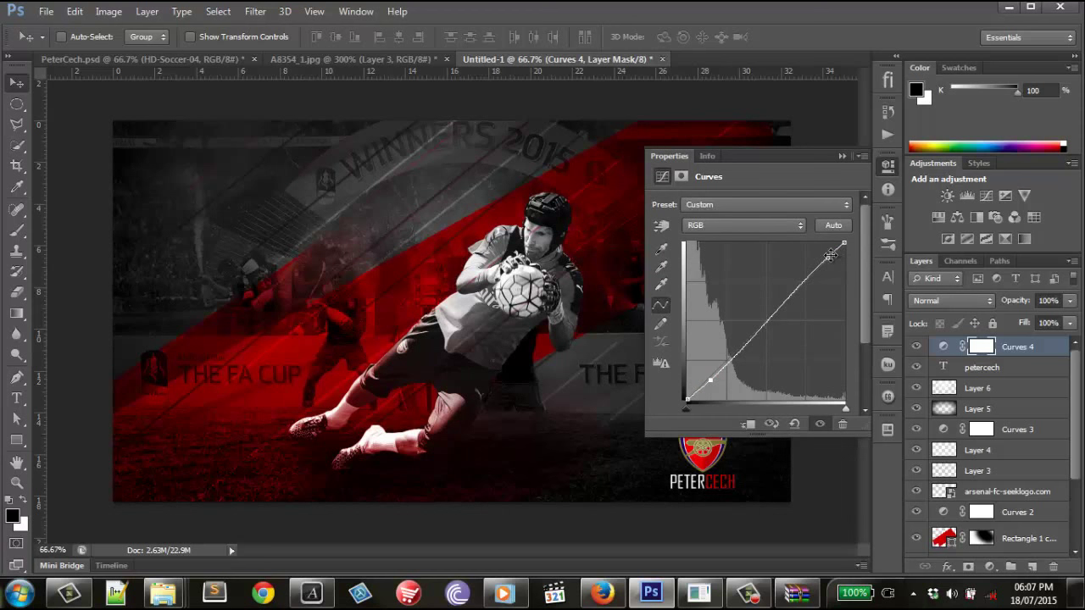
pyautogui.moveTo(828, 256); pyautogui.dragTo(827, 254)
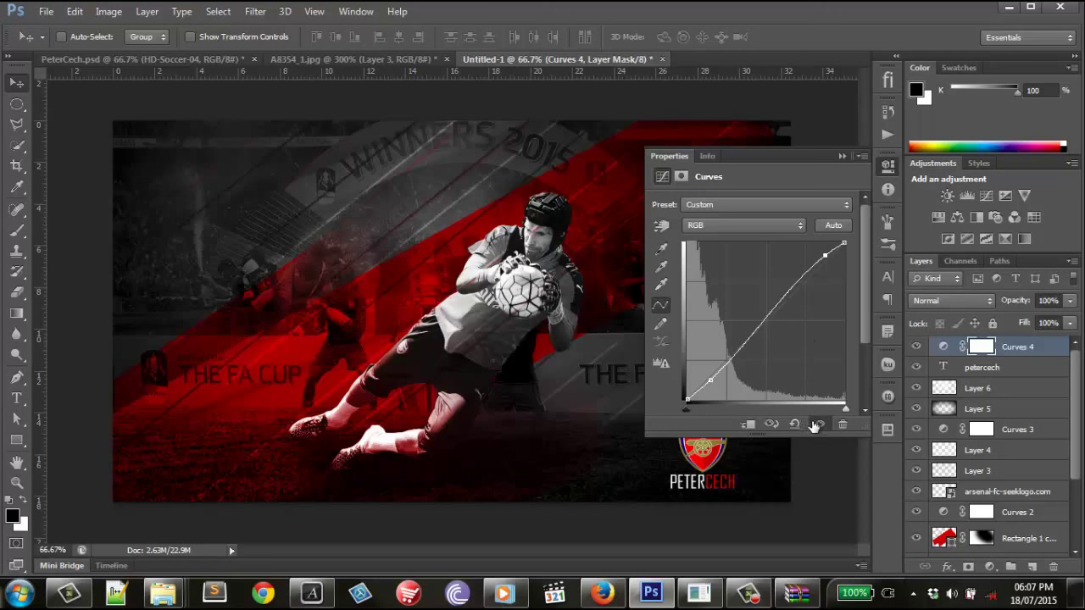
pyautogui.click(889, 167)
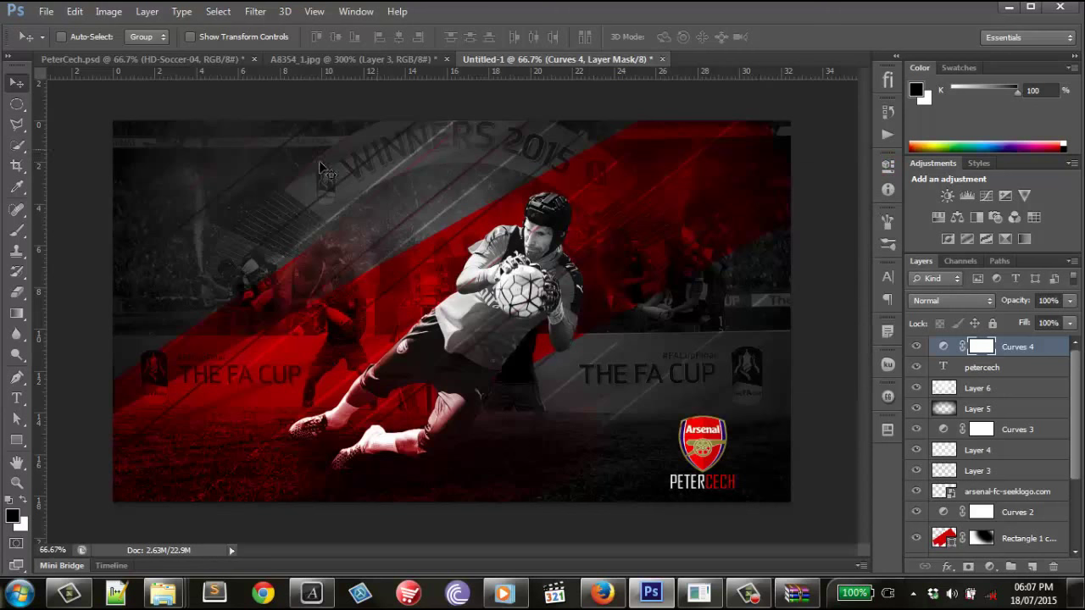
pyautogui.click(71, 129)
# Show the poster in full-screen mode on black, fitted to fill the screen
pyautogui.press('f')
pyautogui.press('f')
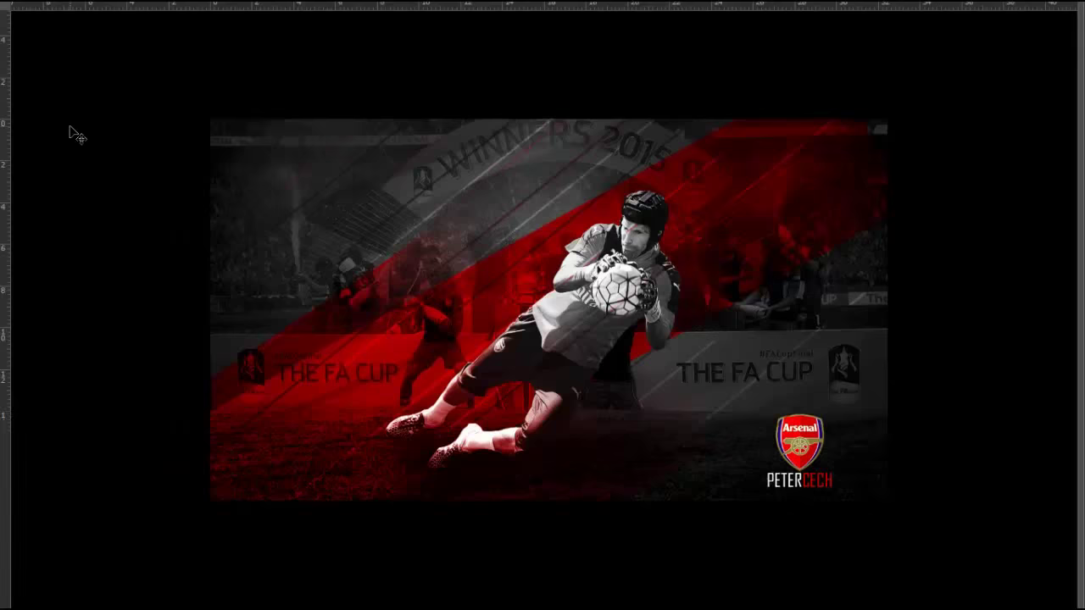
pyautogui.hotkey('ctrl', '0')
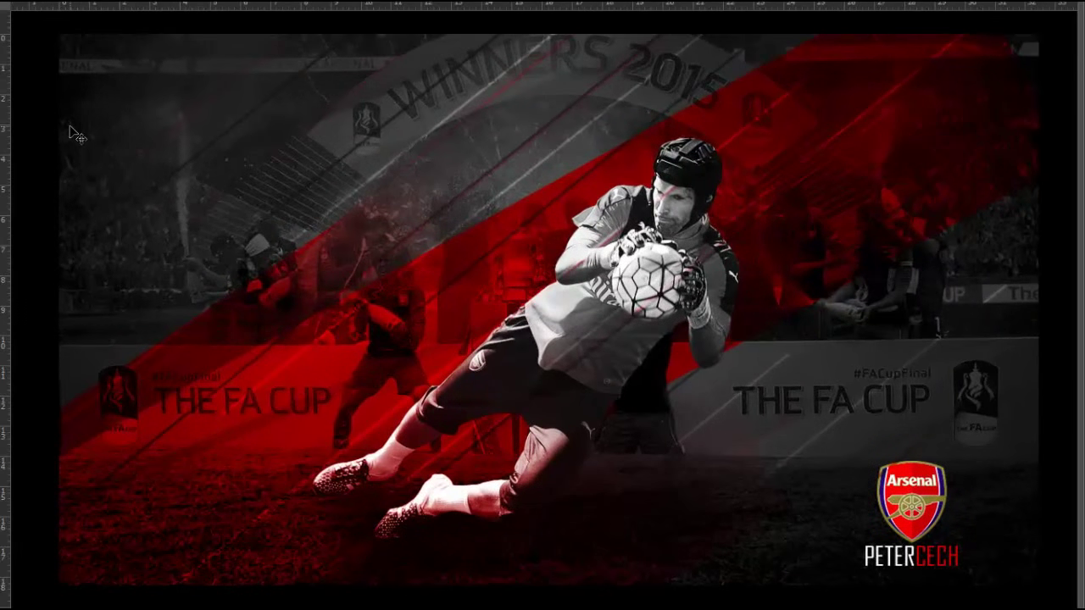